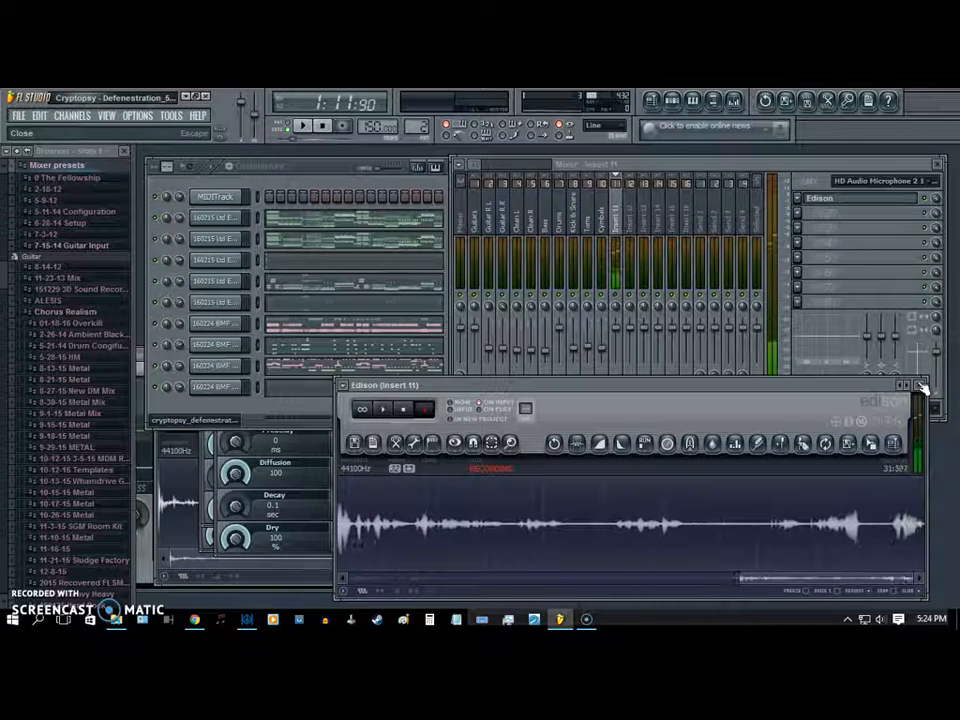
- Close the Edison recorder on Insert 11 and inspect the effect chains of several mixer tracks, ending on Master
left_click(921, 387)
left_click(602, 197)
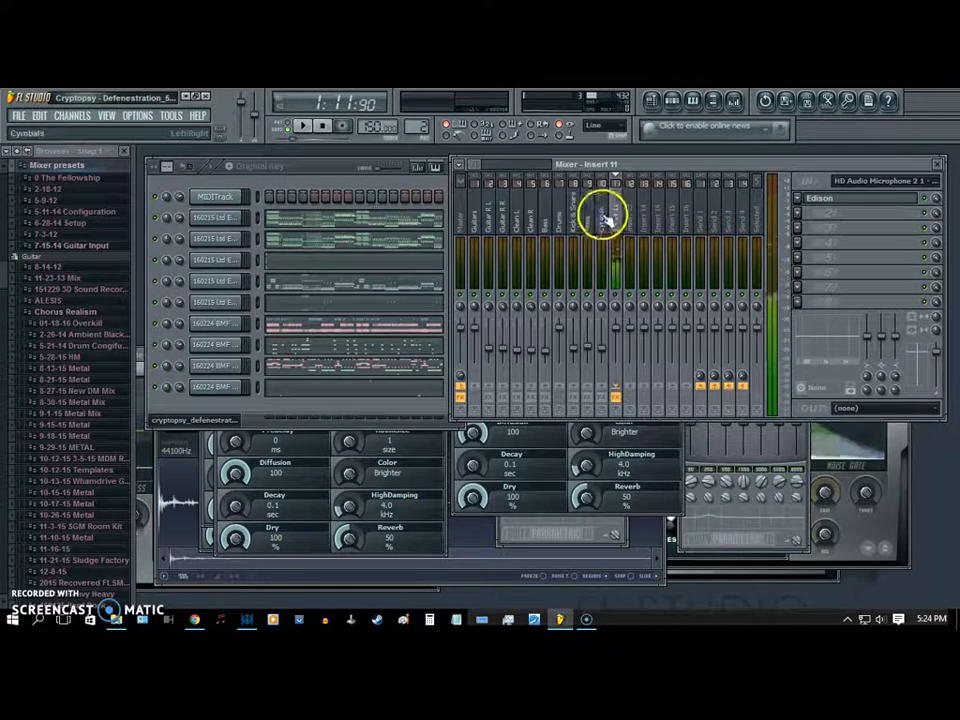
left_click(534, 223)
left_click(459, 221)
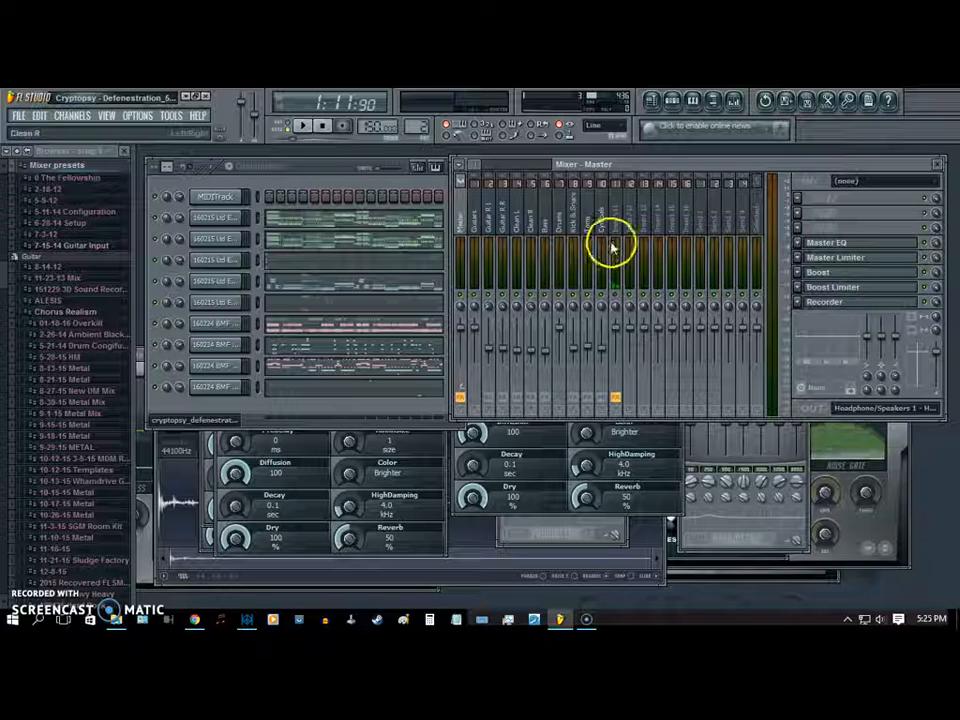
left_click(472, 216)
left_click(462, 222)
- Inspect the settings of the five 160215 Ltd ESP channels and the first 160224 BMF Drum Kit channel in turn, closing them when done
left_click_drag(316, 167, 320, 173)
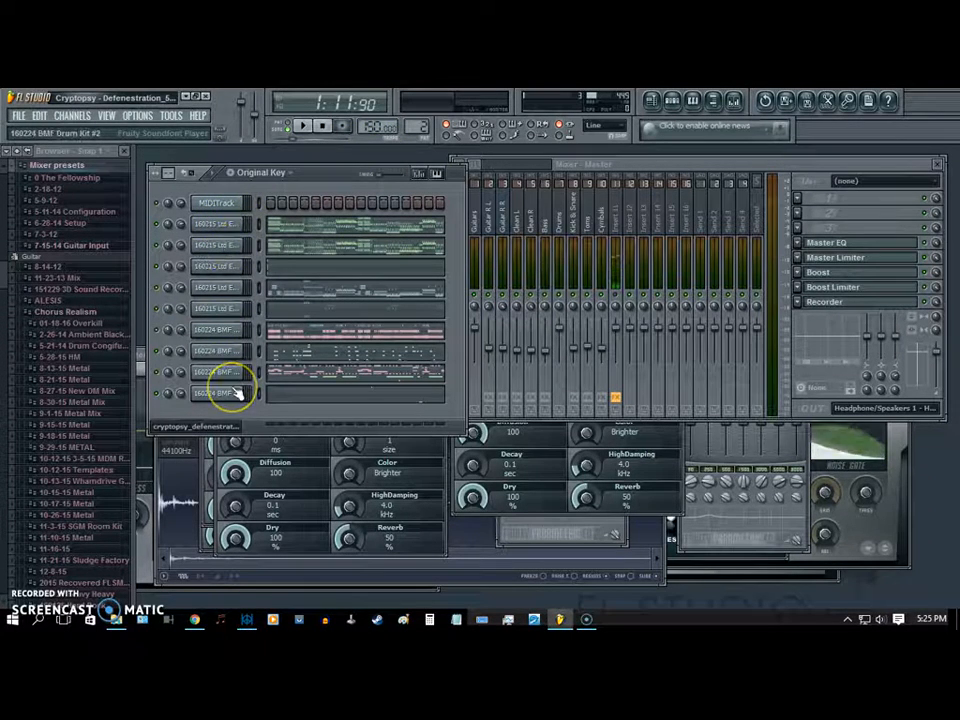
left_click(220, 224)
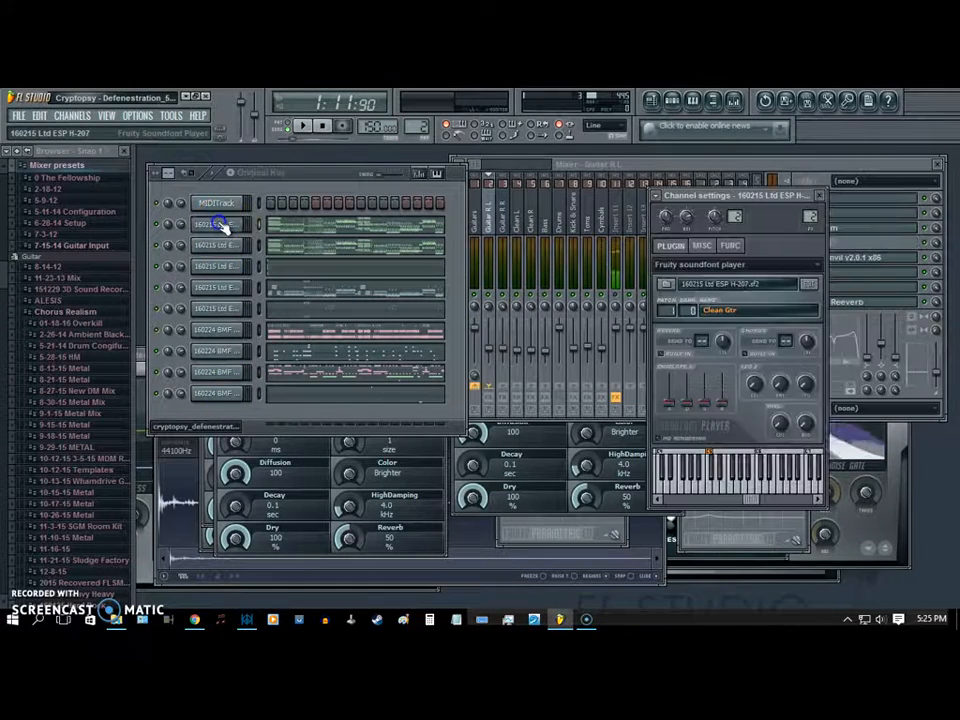
left_click(231, 247)
left_click(232, 268)
left_click(235, 288)
left_click(235, 309)
left_click(234, 330)
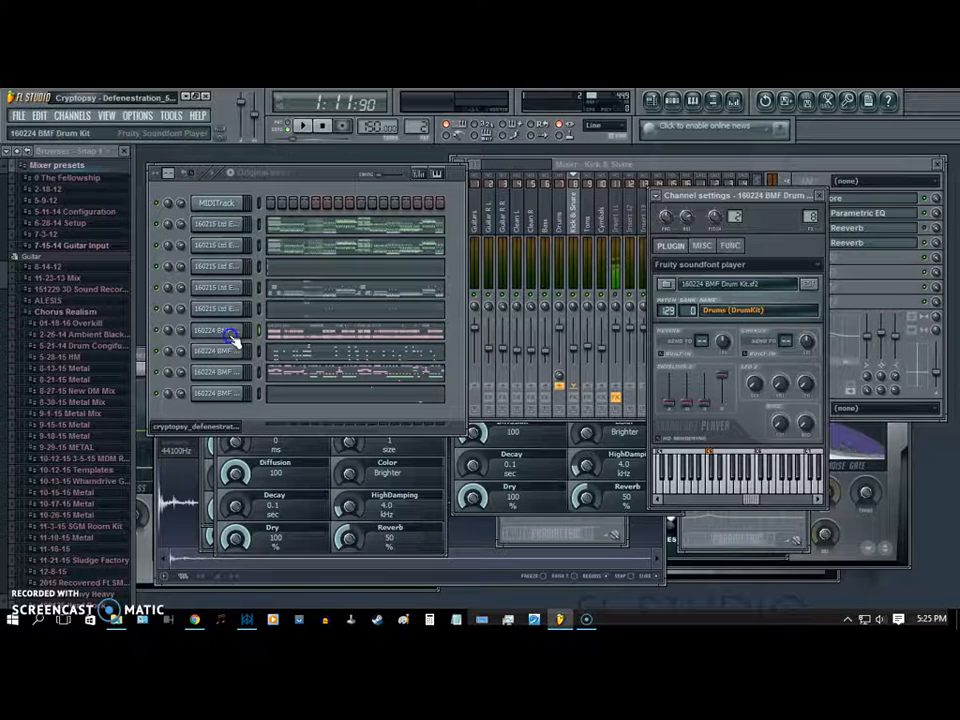
left_click(825, 199)
- Arm the Recorder on the Master mixer track for recording and close its window
left_click(463, 222)
left_click(821, 303)
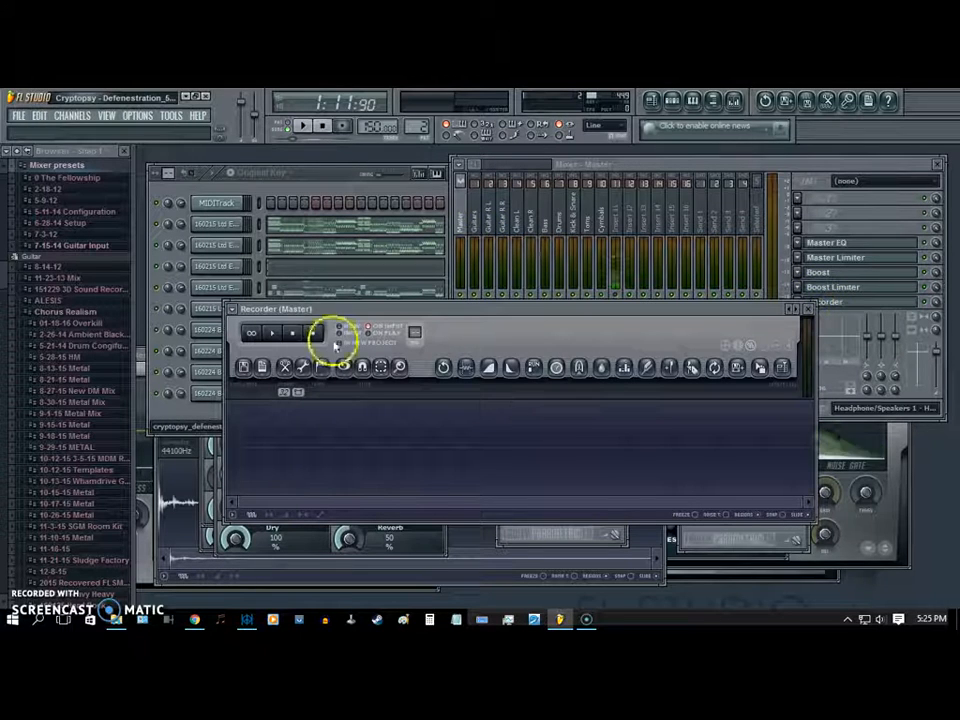
left_click(312, 332)
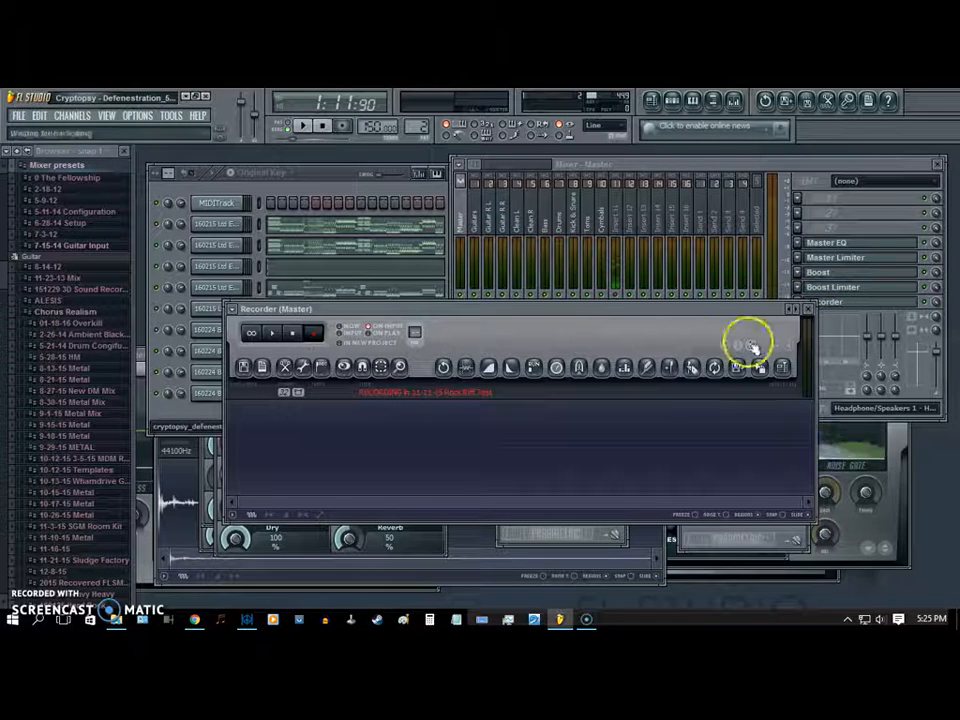
left_click(809, 310)
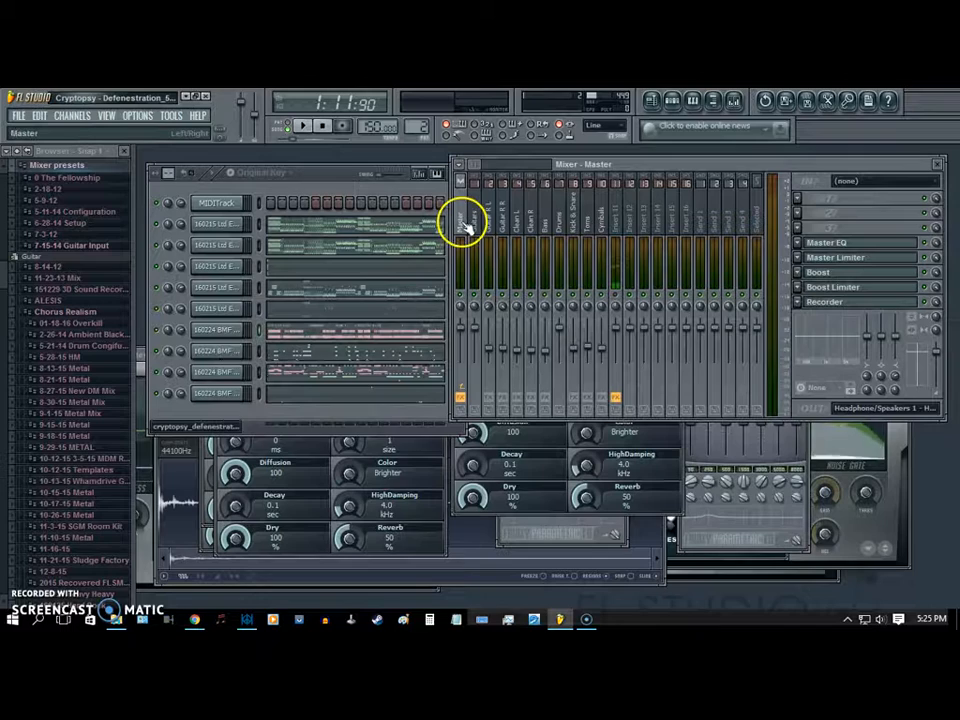
- Open the settings of the first guitar channel and try notes across different ranges of its test keyboard
left_click(310, 183)
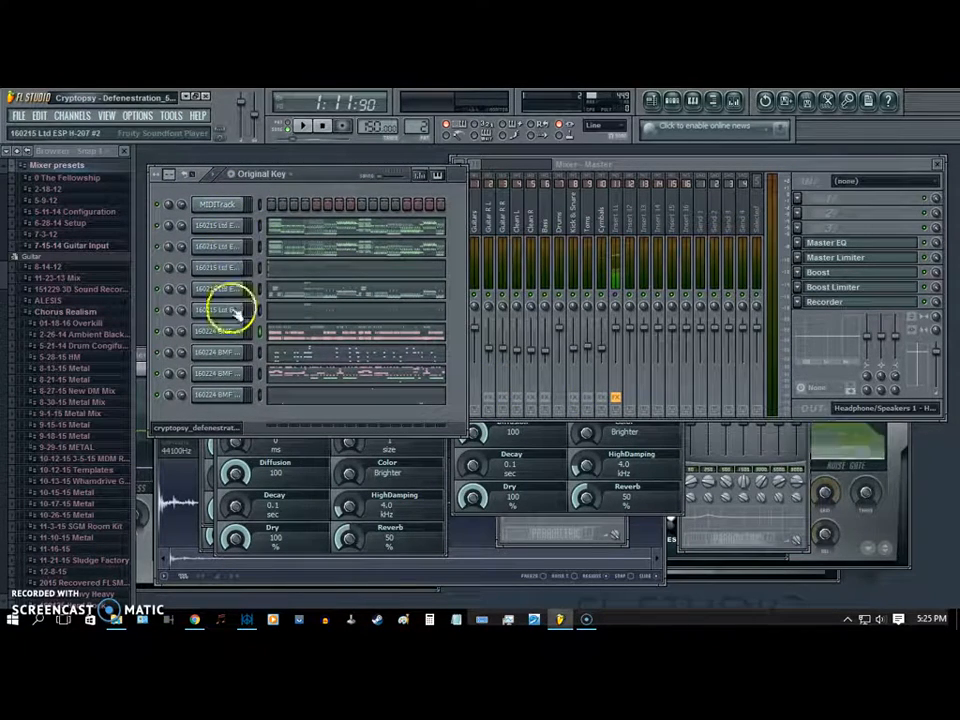
left_click(225, 243)
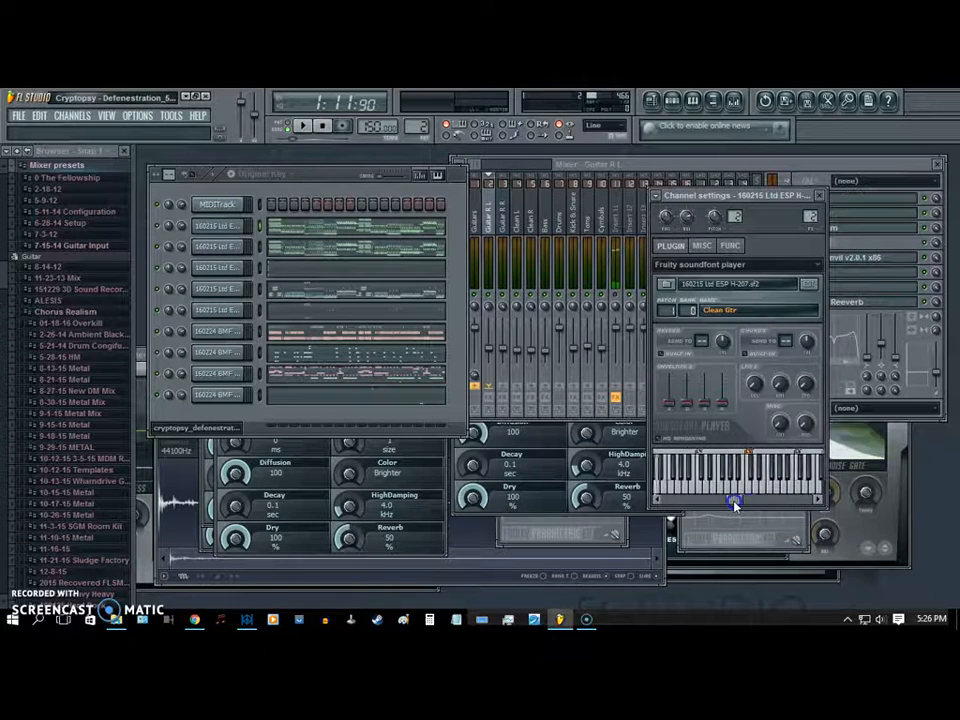
left_click(793, 475)
left_click(705, 489)
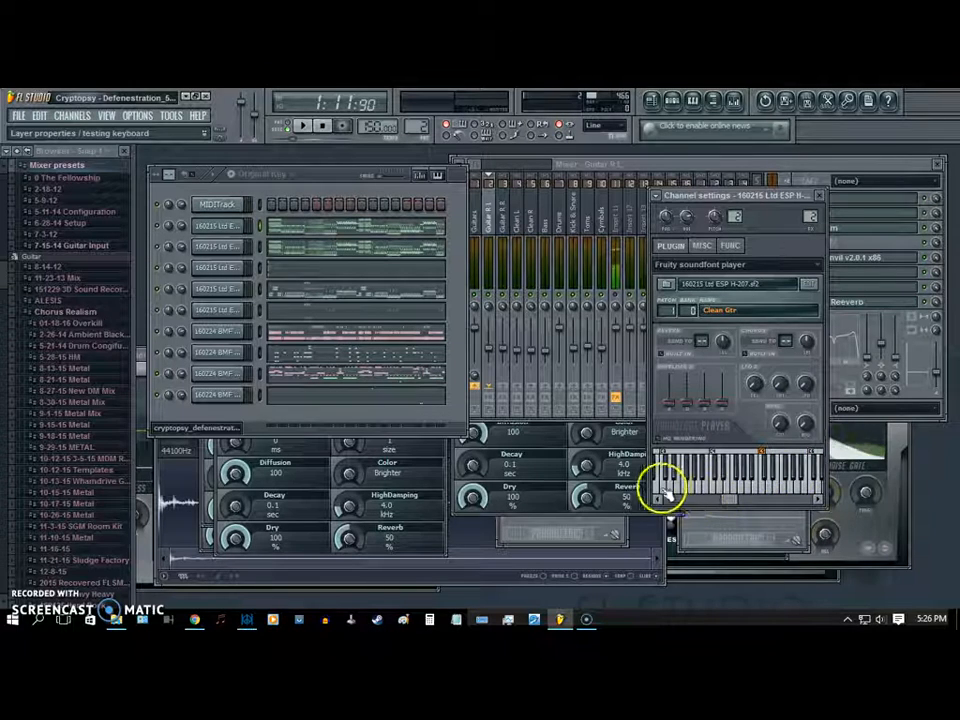
left_click(752, 498)
left_click_drag(731, 506, 722, 505)
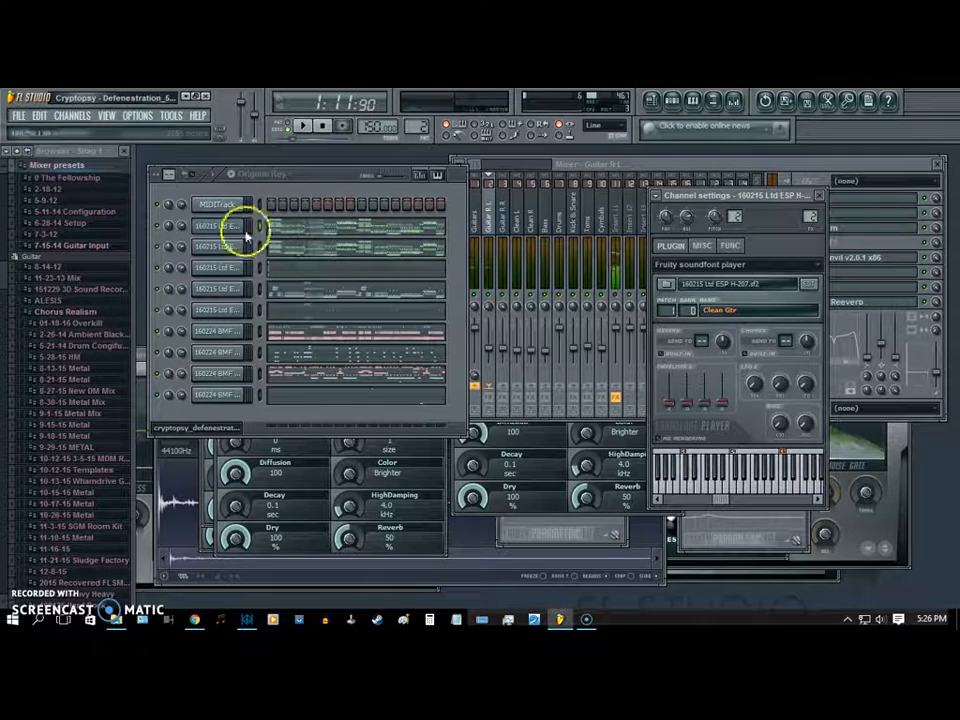
left_click(696, 494)
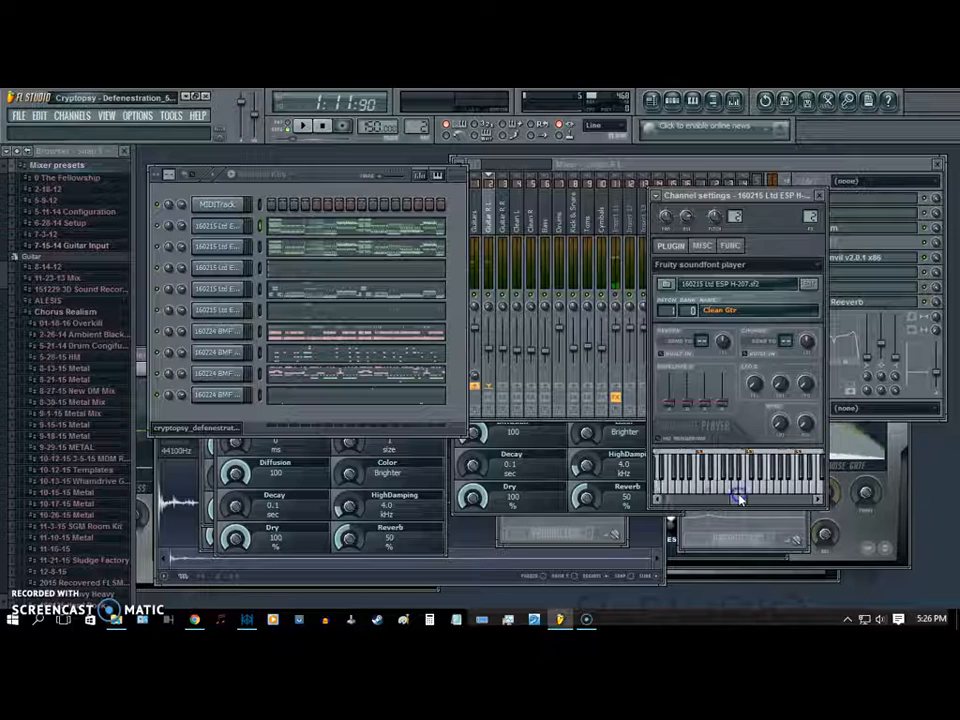
left_click_drag(741, 499, 694, 497)
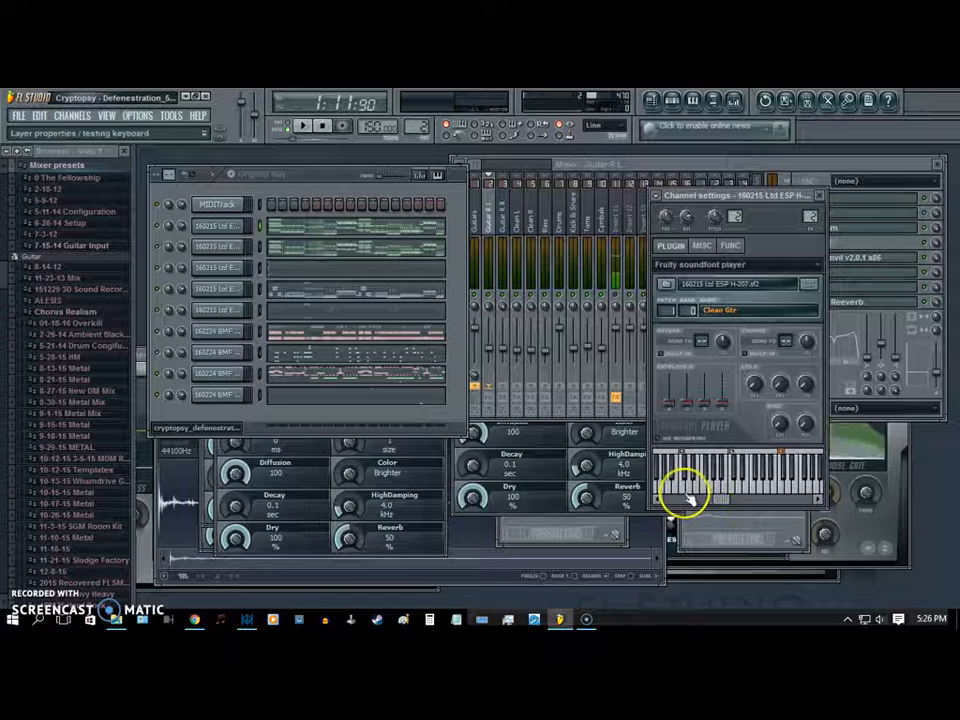
- Audition low notes of the Clean Gtr patch on the guitar channel's test keyboard
left_click(697, 466)
left_click(690, 493)
left_click(710, 486)
left_click(712, 500)
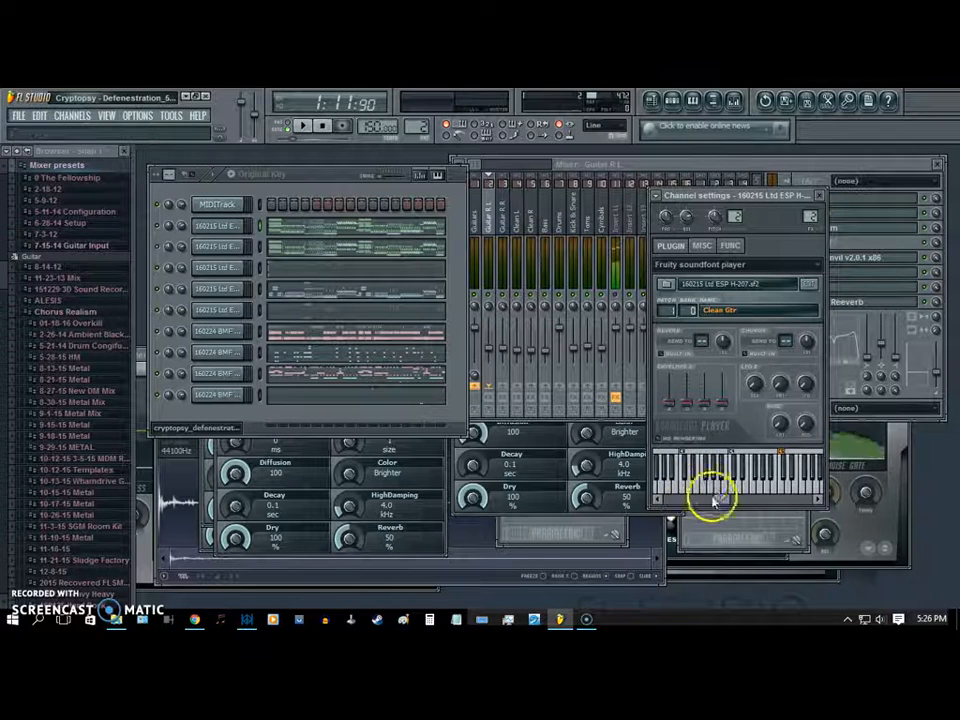
left_click(666, 488)
left_click(722, 488)
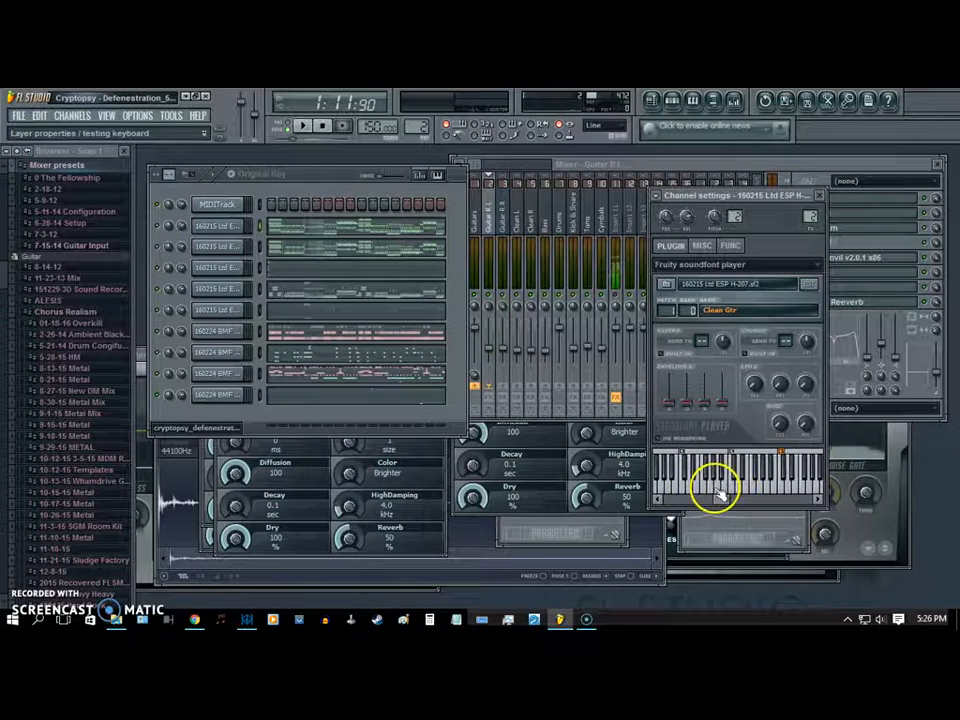
left_click(697, 494)
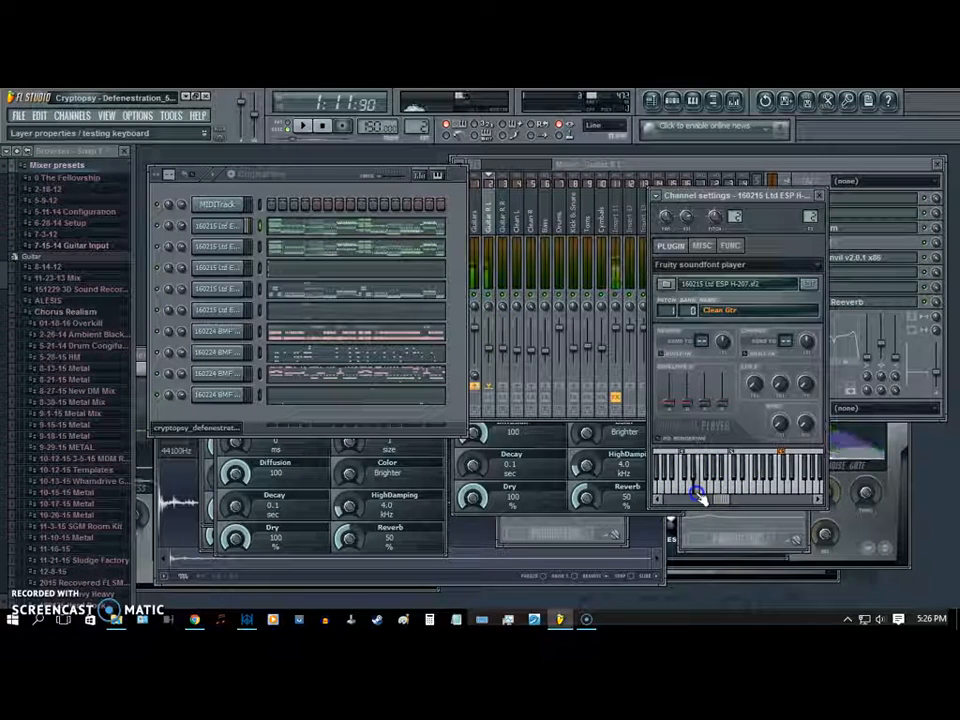
left_click(716, 495)
left_click(706, 484)
left_click(710, 482)
left_click(709, 481)
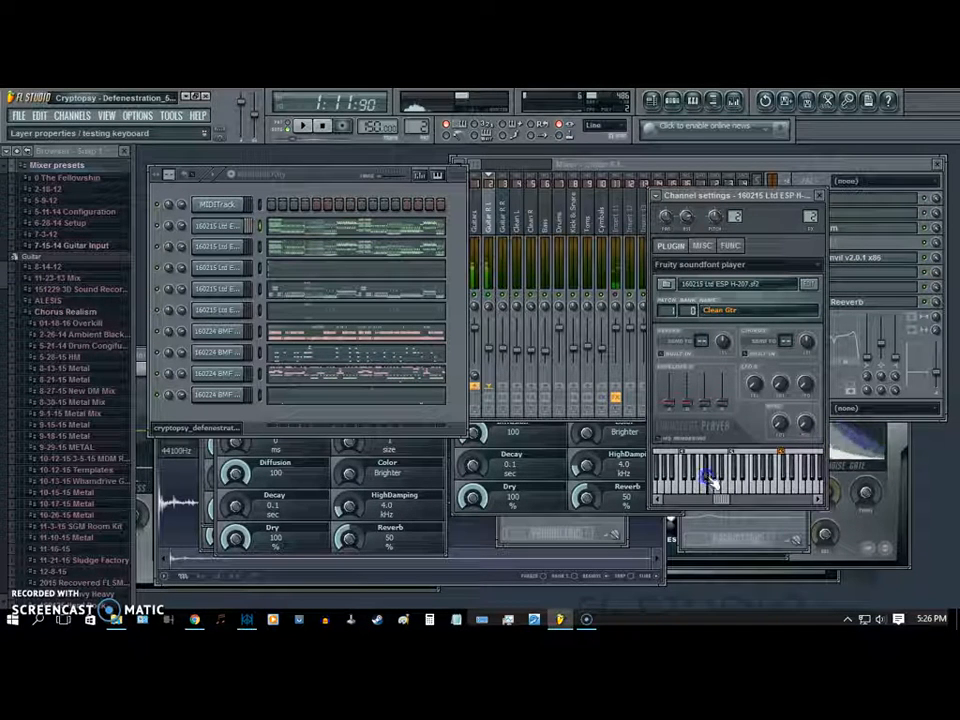
left_click(710, 479)
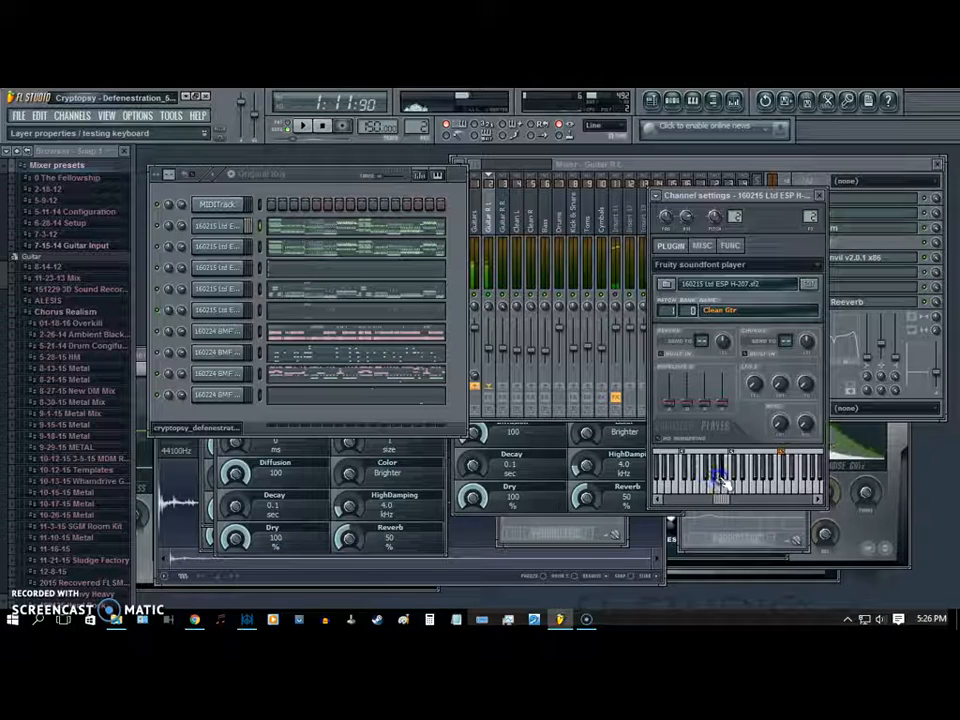
- Audition progressively higher notes of the Clean Gtr patch, finishing with a low one
left_click(747, 482)
left_click(743, 482)
left_click(759, 481)
left_click(776, 479)
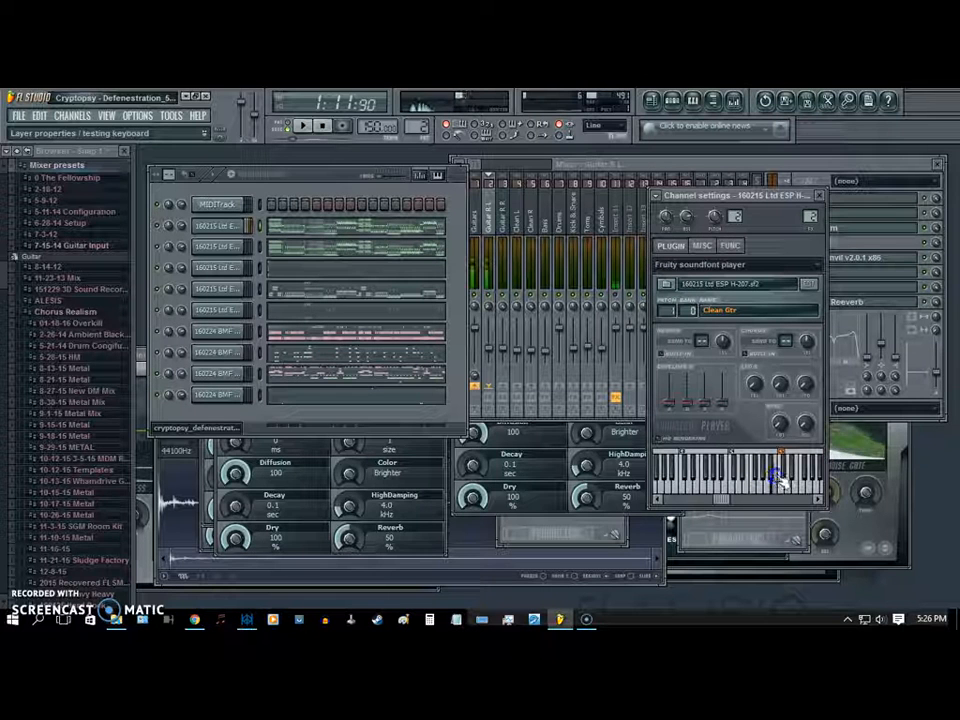
left_click(797, 477)
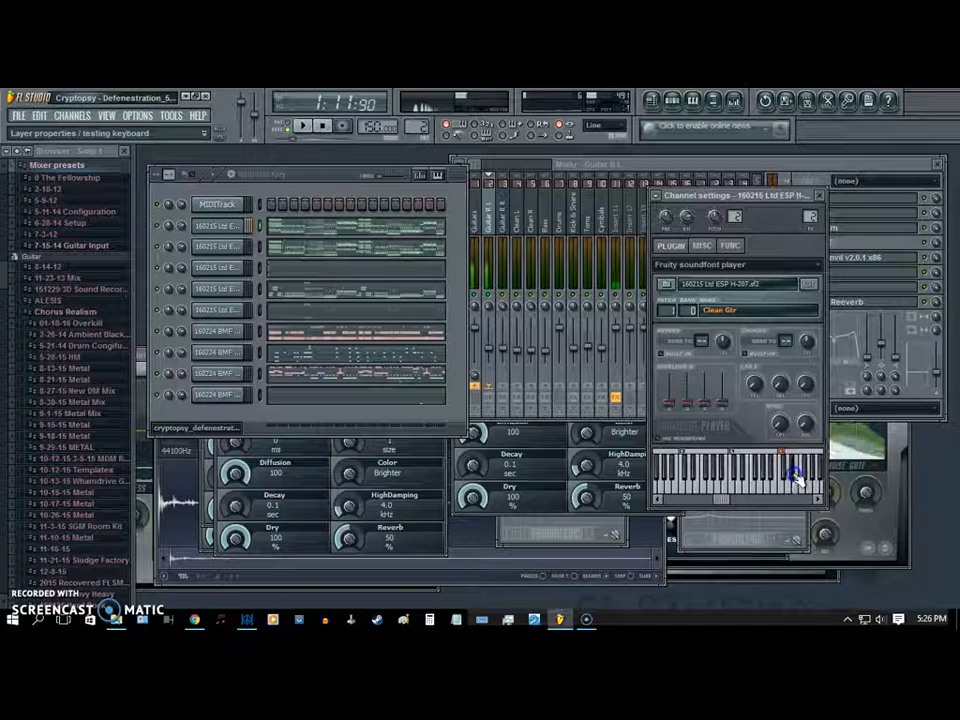
left_click(806, 478)
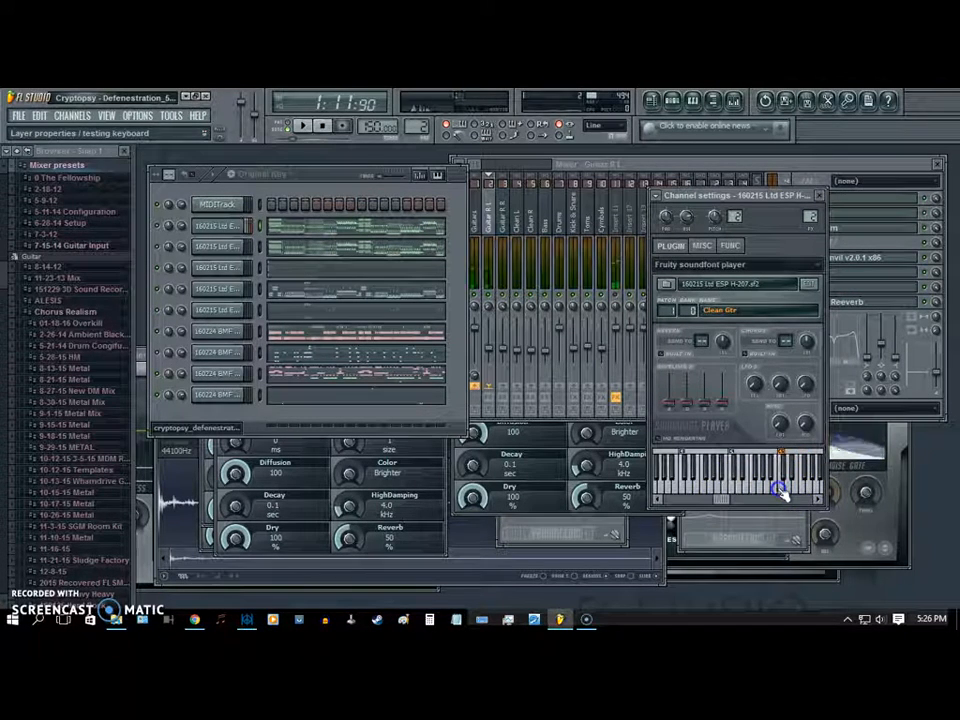
left_click(774, 491)
left_click(713, 497)
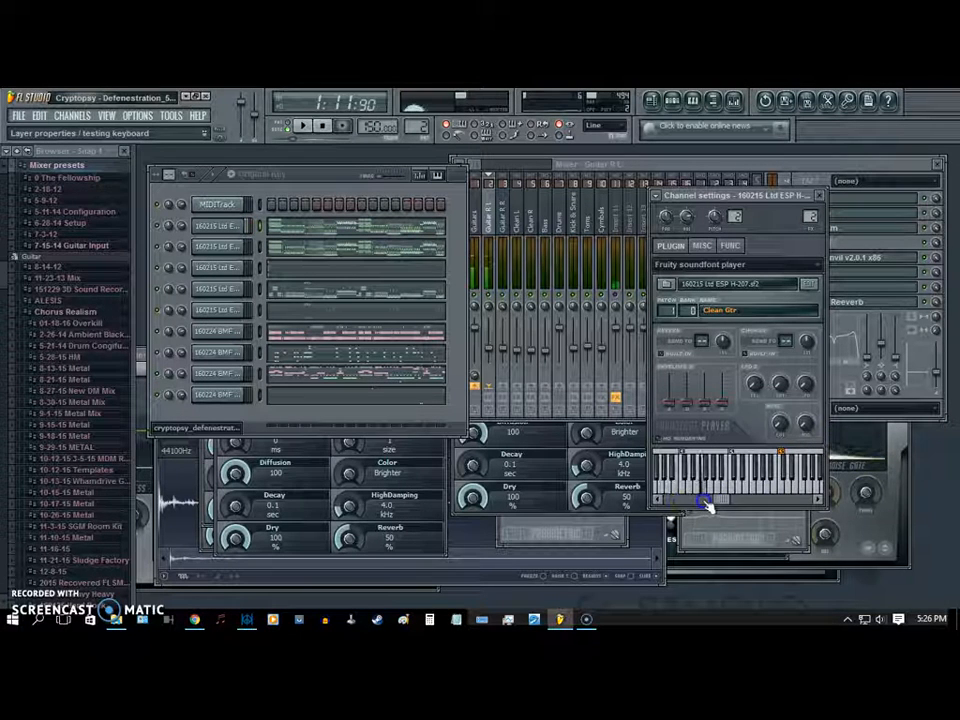
- Open the settings of the bass channel and audition low notes of its Open patch
left_click(229, 291)
left_click(707, 497)
left_click(729, 497)
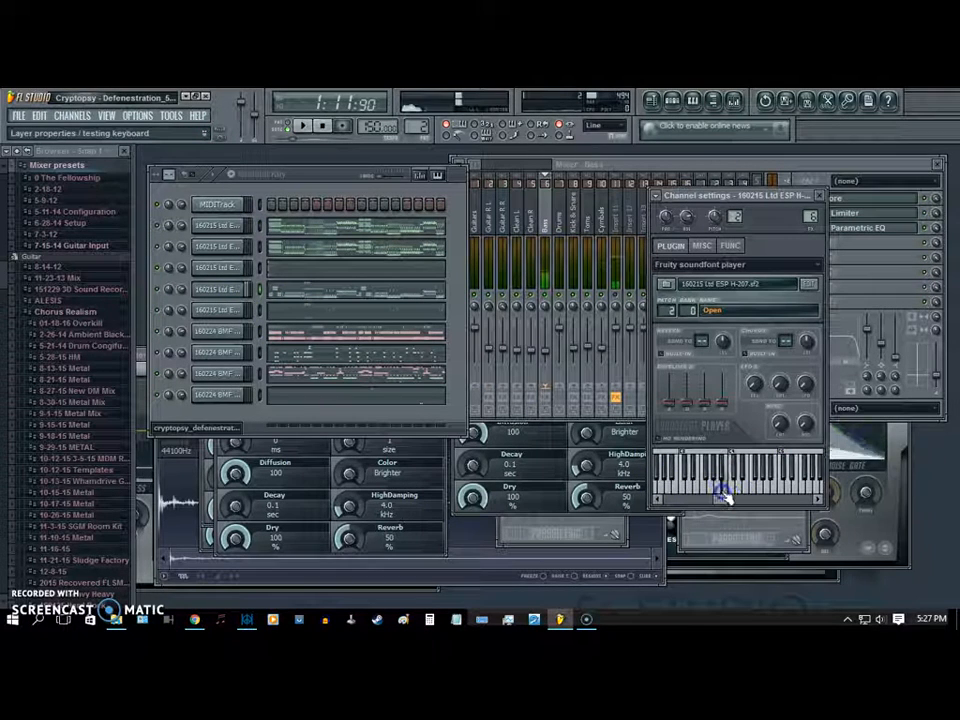
left_click(697, 497)
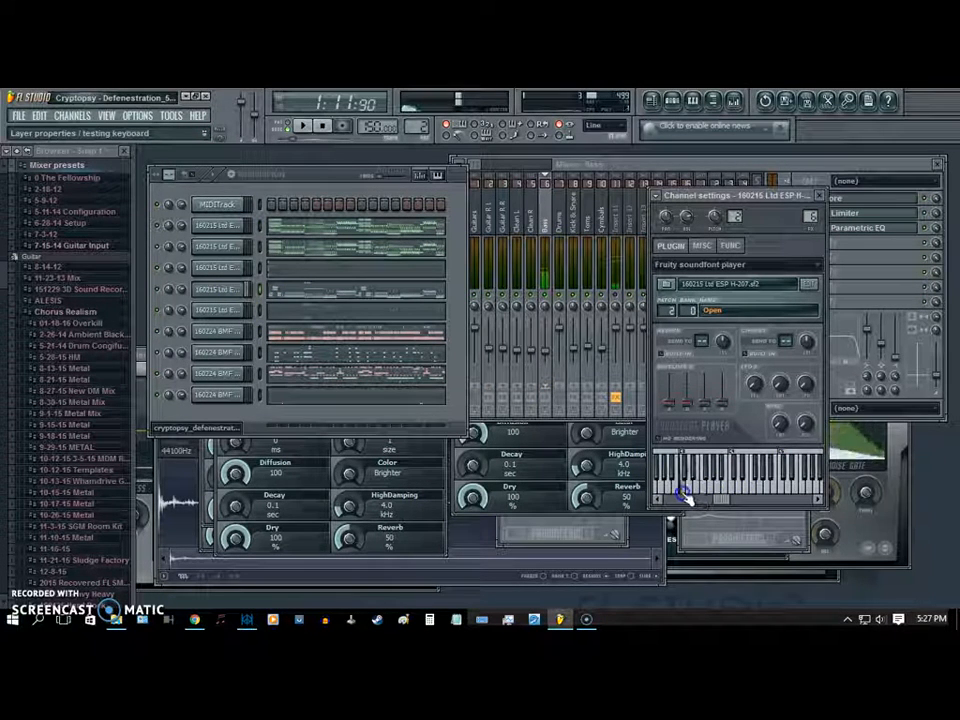
- Check the bass channel's miscellaneous settings, including polyphony and root note, and return to its soundfont player settings
left_click(681, 306)
left_click(702, 245)
left_click(681, 369)
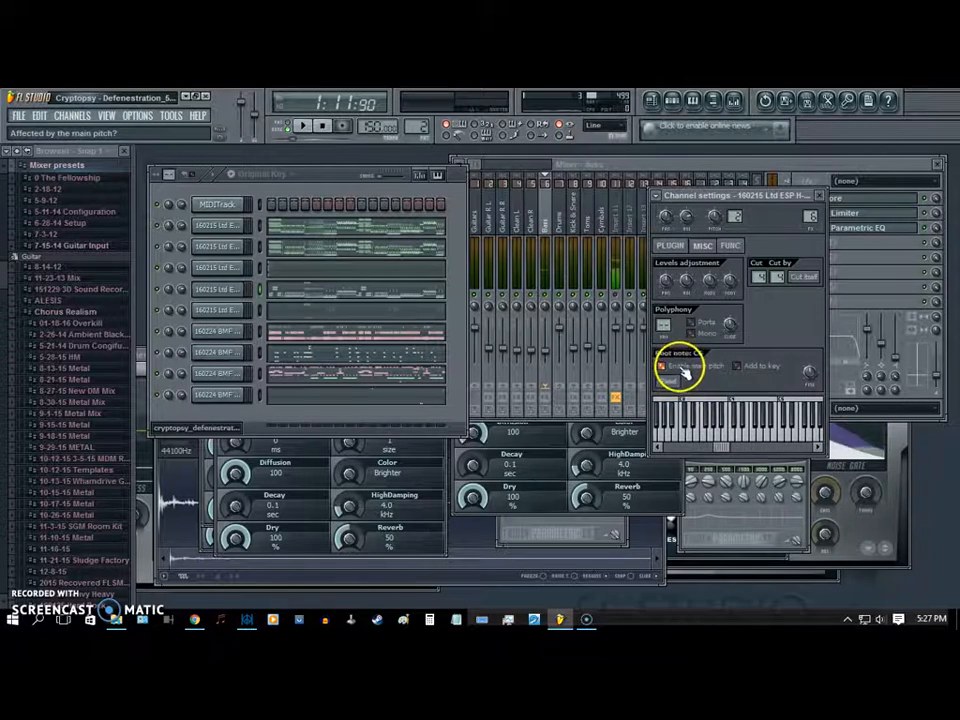
left_click(672, 250)
- Audition higher bass notes of the Open patch across the test keyboard and close the channel settings
left_click(739, 496)
left_click(733, 503)
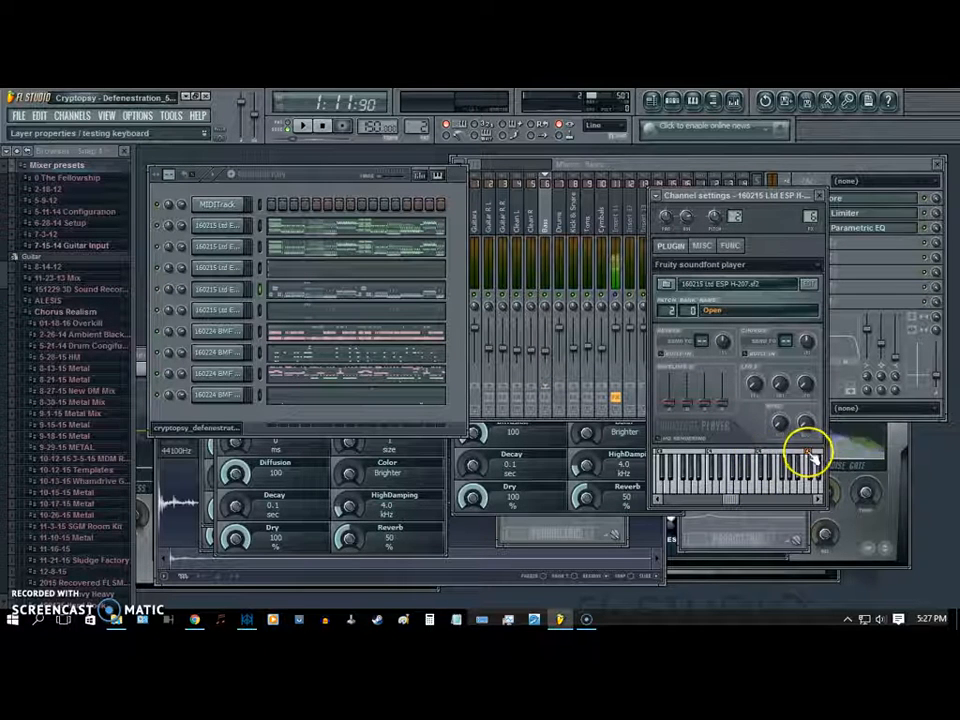
left_click(758, 493)
left_click(735, 498)
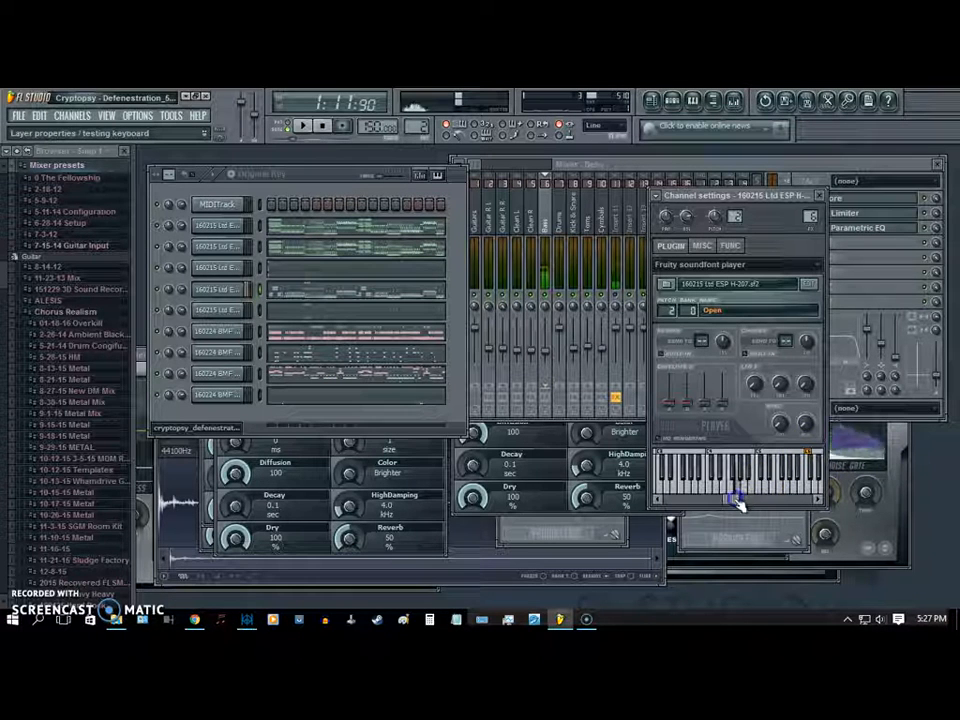
left_click(780, 494)
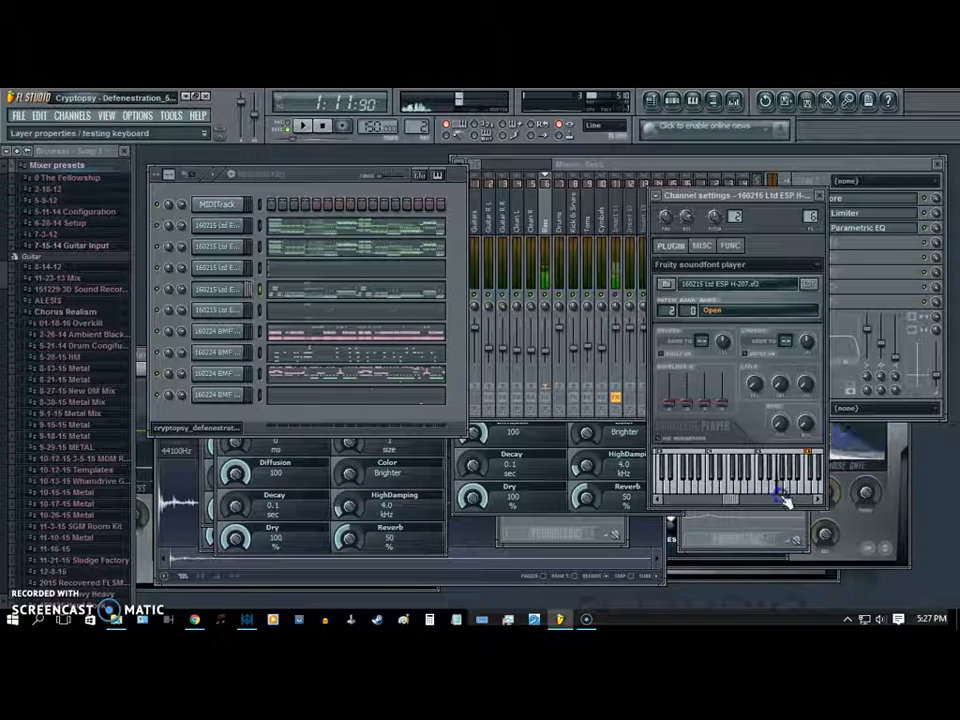
left_click(816, 497)
left_click(842, 494)
left_click_drag(729, 501, 723, 501)
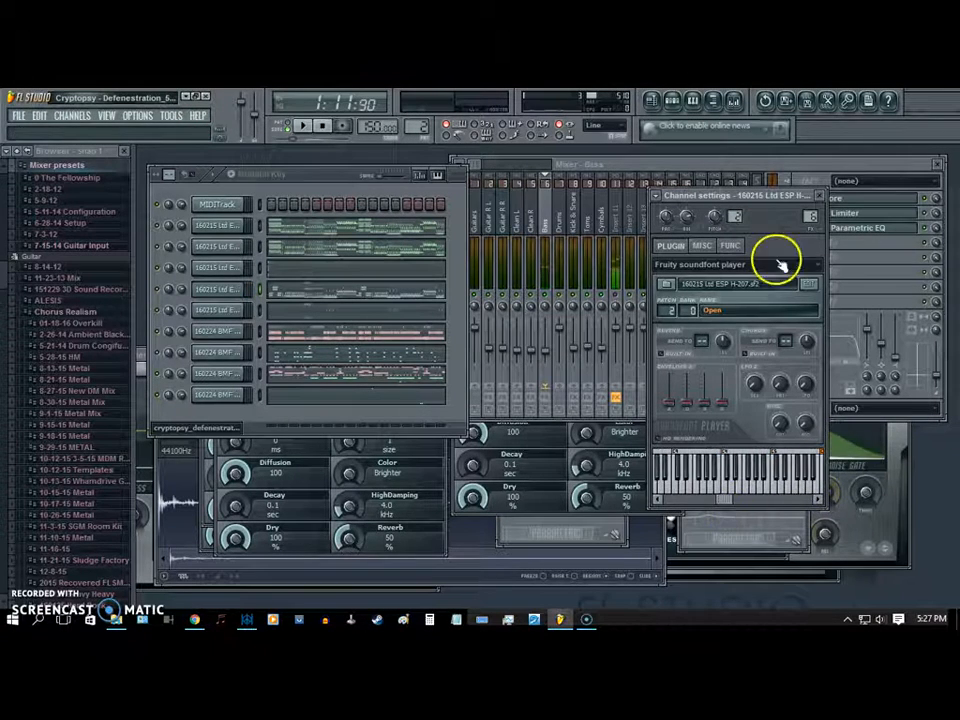
left_click(822, 200)
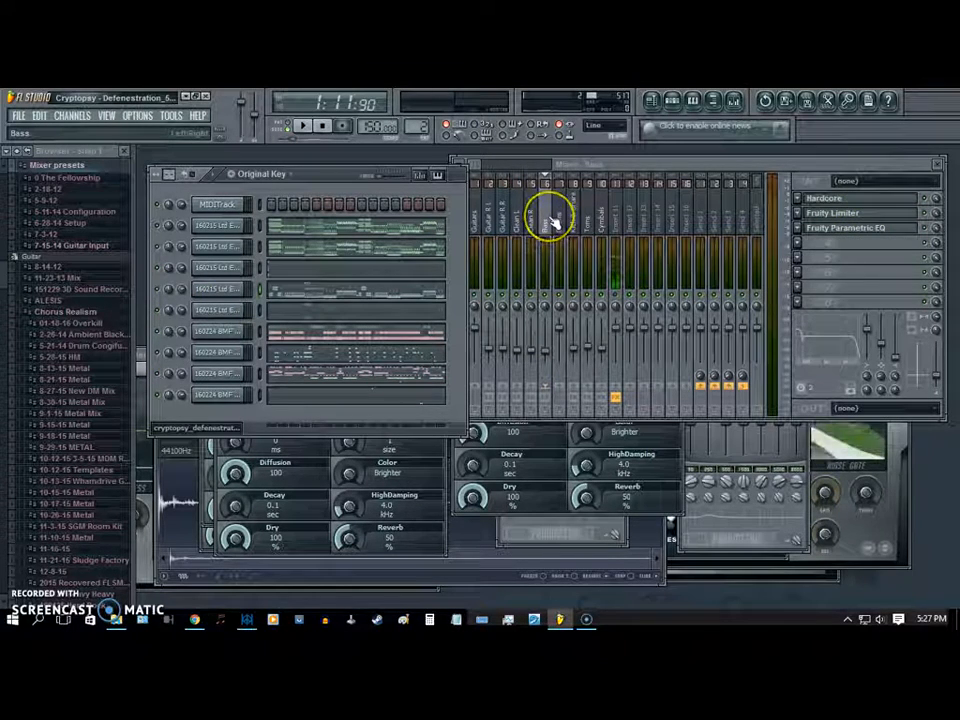
- Open the settings of the first BMF Drum Kit channel, shift its test keyboard range and reposition the window slightly
left_click(236, 334)
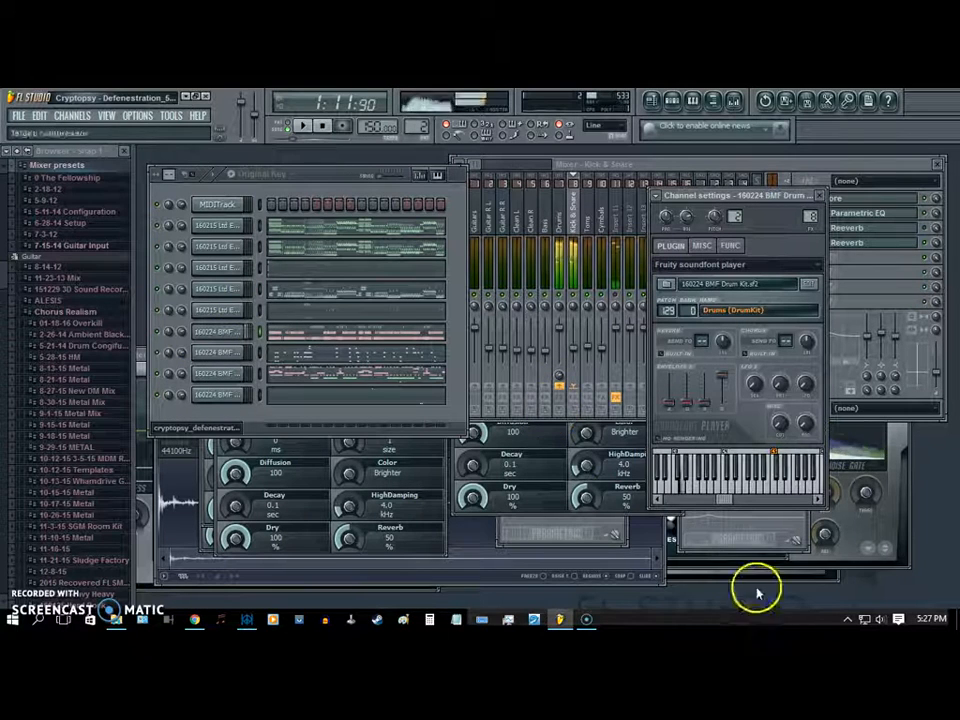
left_click(719, 497)
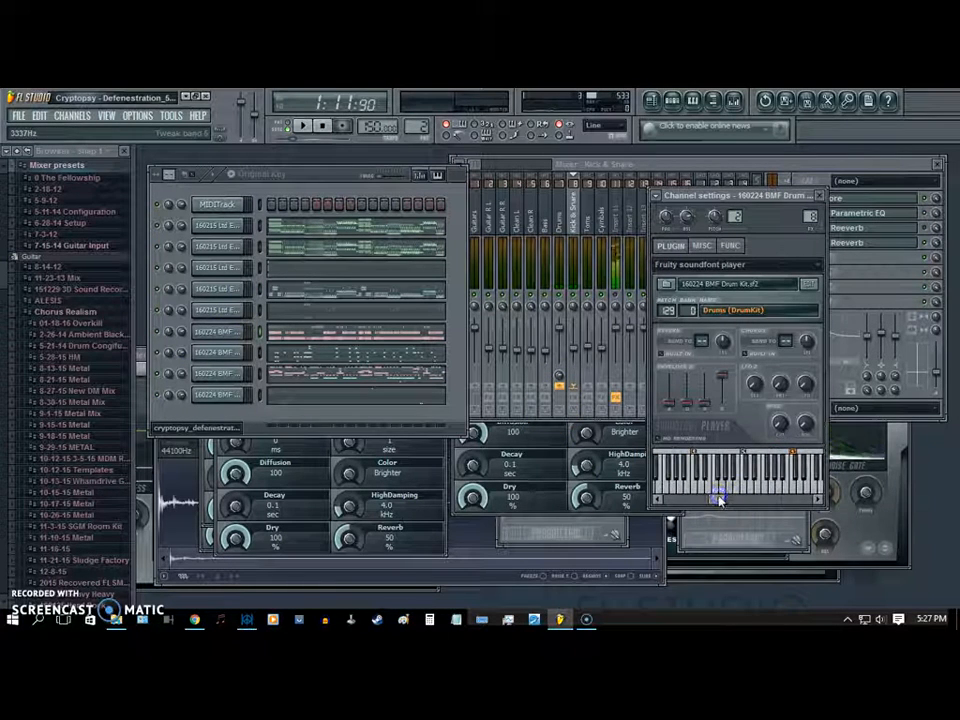
left_click(718, 496)
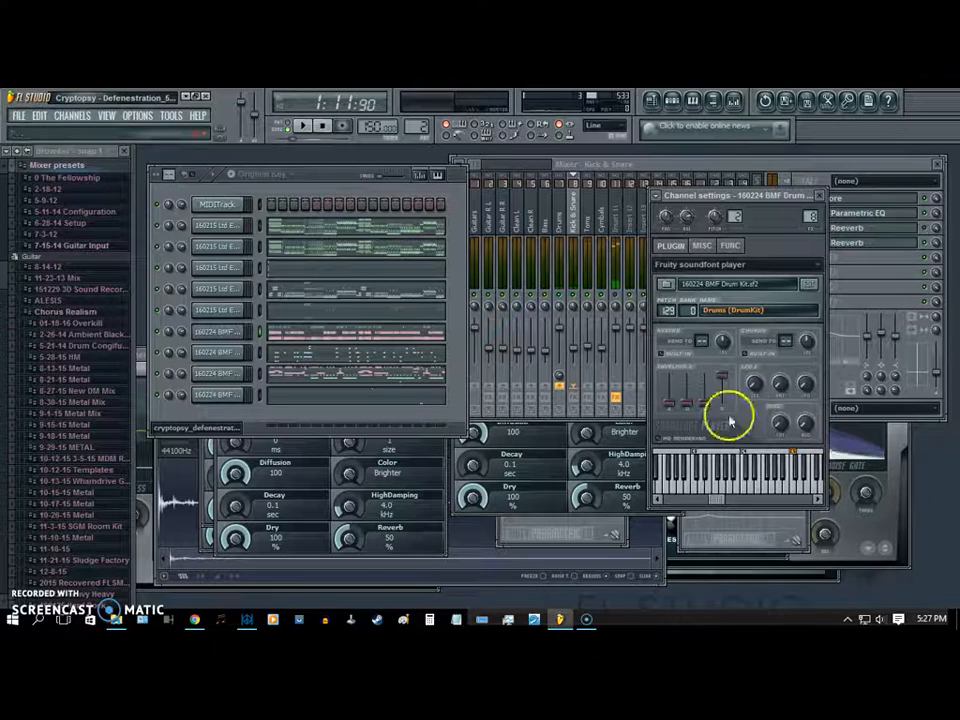
left_click_drag(739, 199, 733, 225)
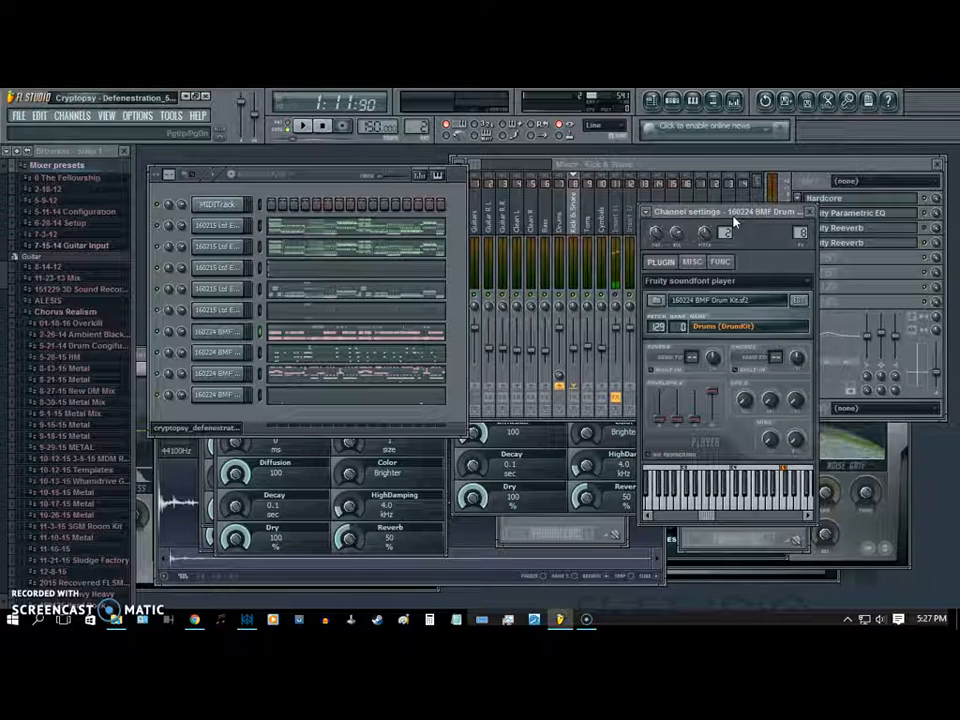
- Audition the kick and snare notes of the first BMF Drum Kit channel and reposition its settings window
mouse_move(735, 215)
left_mouse_down()
mouse_move(755, 246)
mouse_move(736, 236)
left_mouse_up()
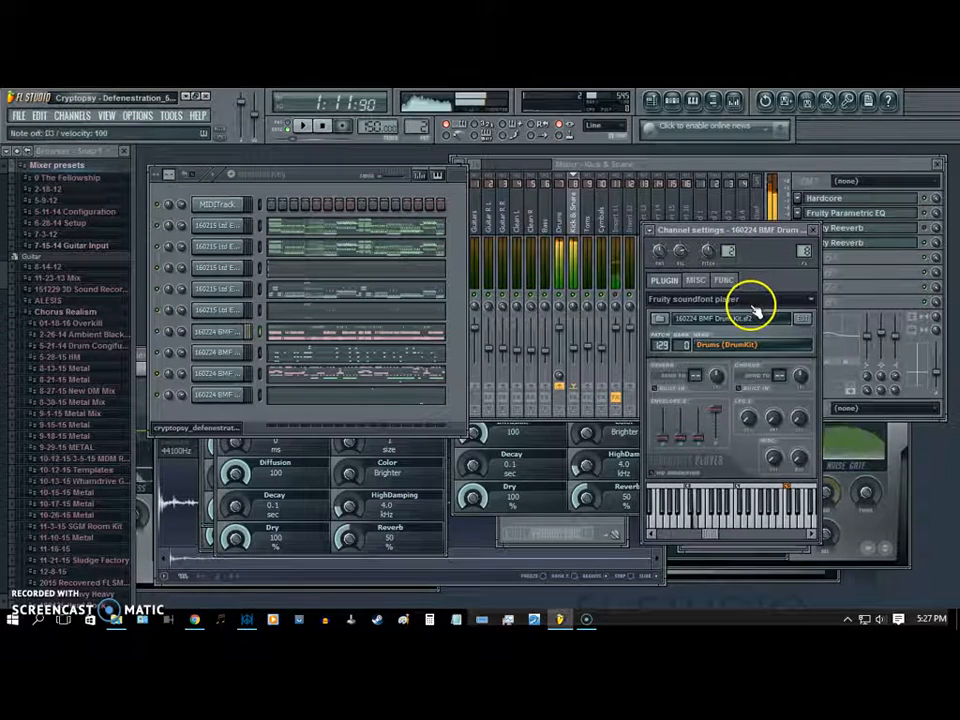
left_click_drag(741, 238, 742, 244)
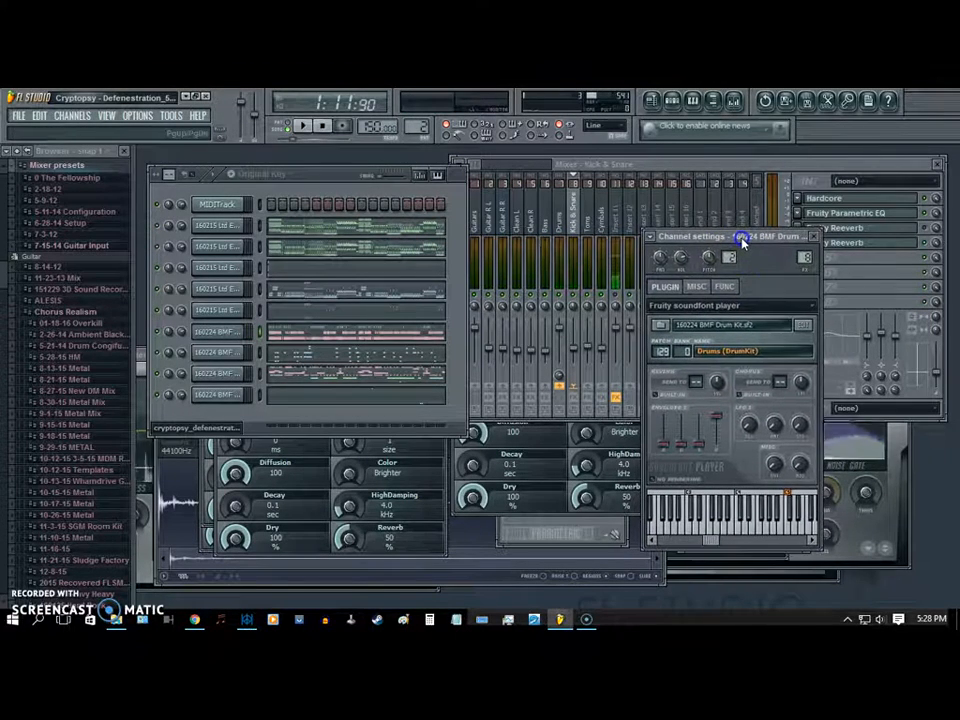
mouse_move(741, 243)
left_mouse_down()
mouse_move(764, 260)
mouse_move(735, 258)
left_mouse_up()
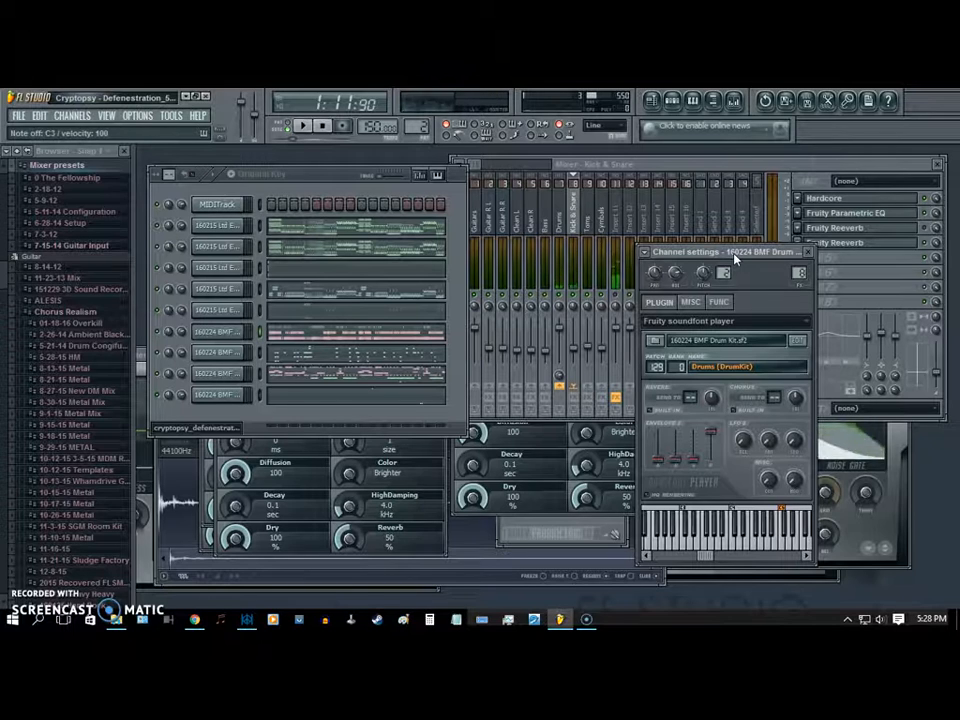
left_click(741, 254)
left_click(690, 506)
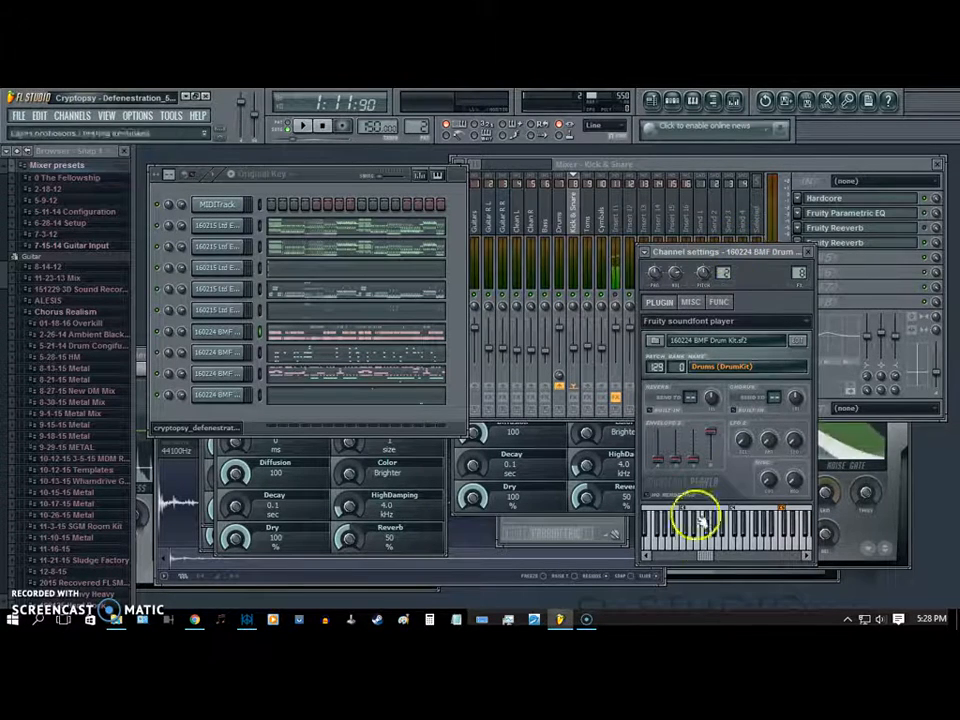
left_click_drag(700, 558, 710, 556)
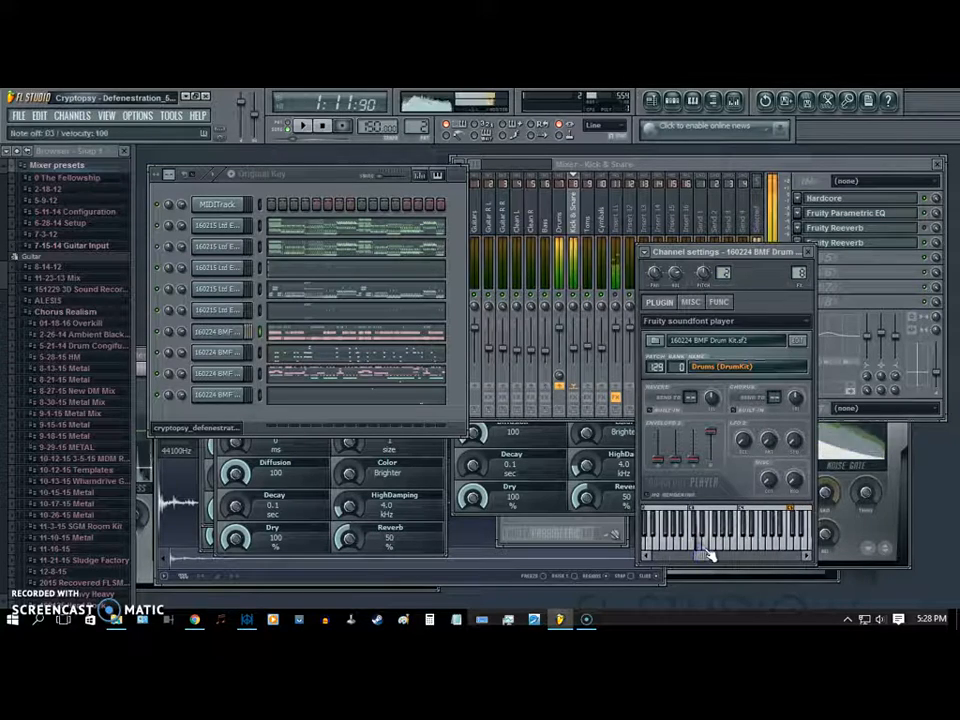
- Inspect the note pattern of the first BMF Drum Kit channel in the piano roll and close it
left_click(278, 336)
right_click(349, 316)
right_click(390, 264, "ctrl")
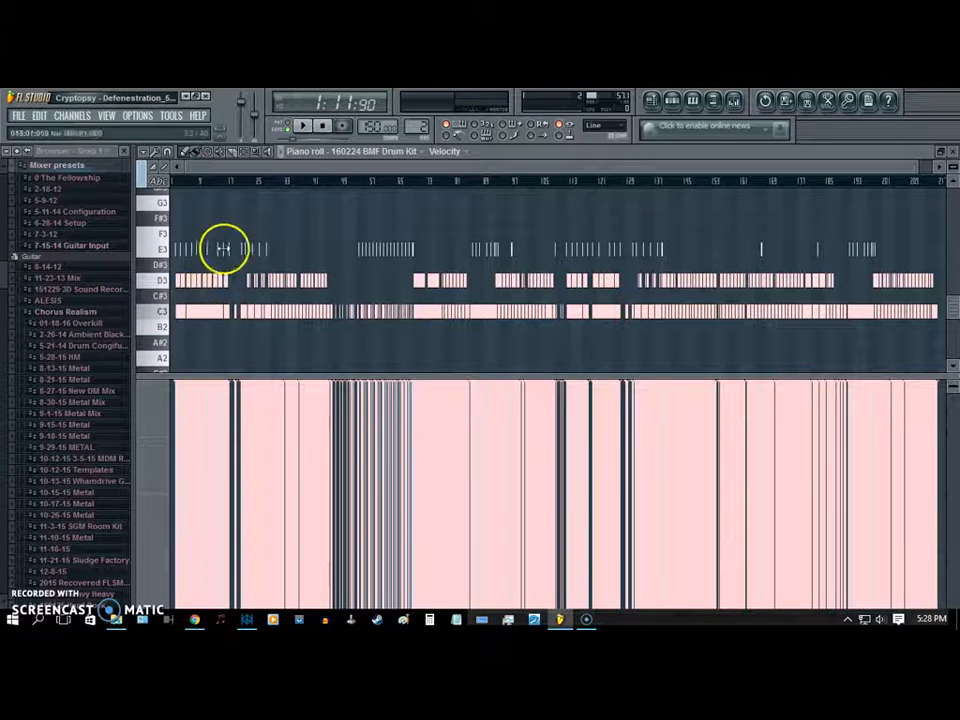
left_click(952, 151)
- Open the settings of the second BMF Drum Kit channel, used for the toms, and shift its test keyboard range
left_click(239, 354)
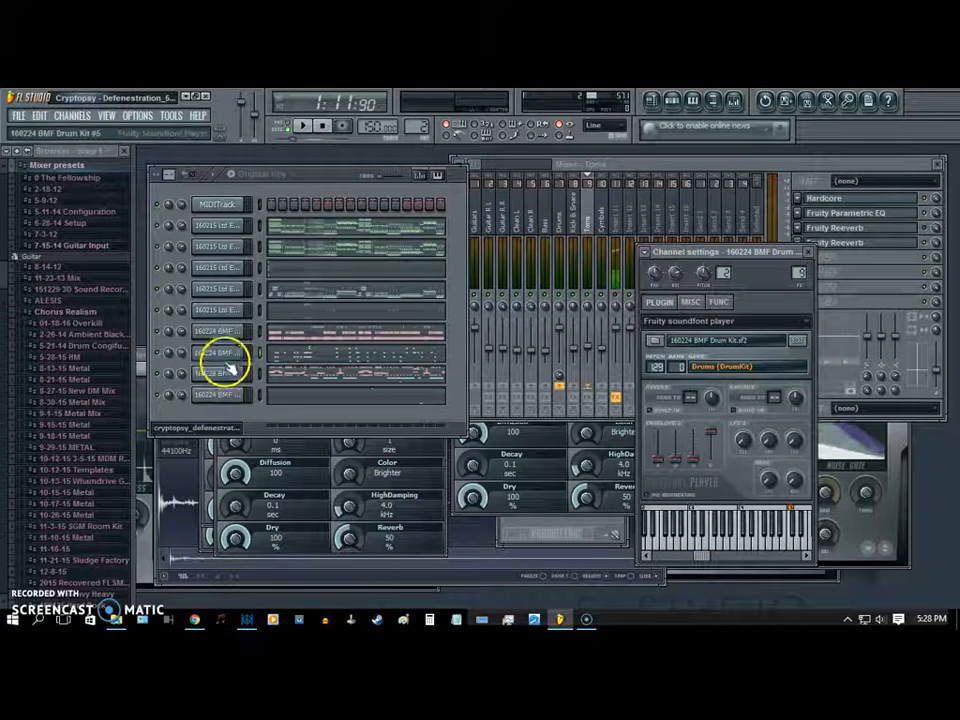
left_click(227, 373)
left_click(233, 352)
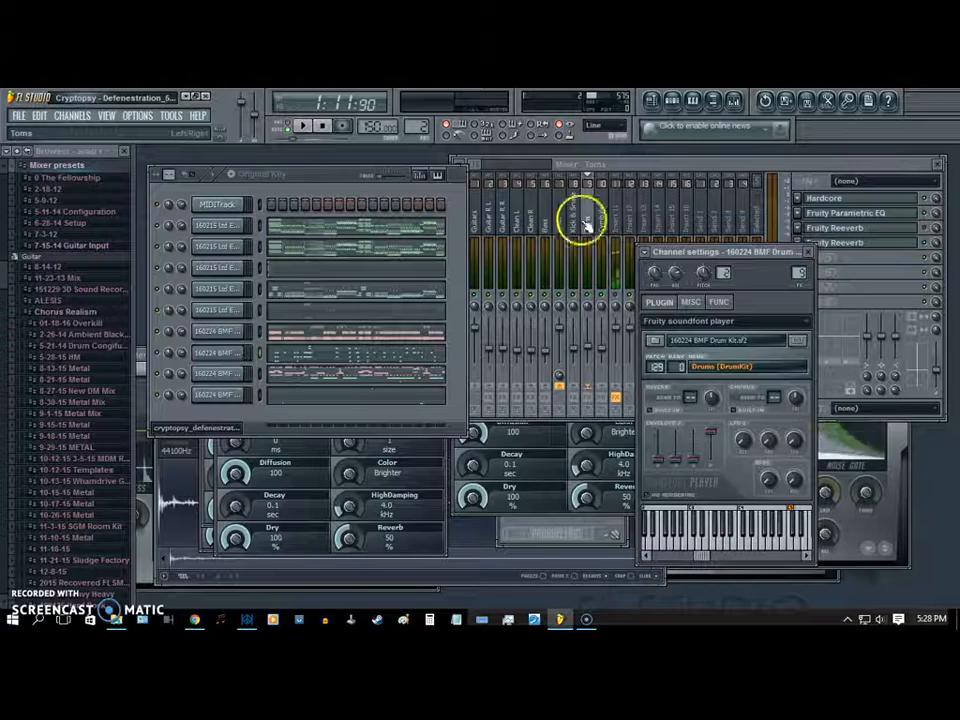
left_click_drag(699, 556, 710, 555)
- Audition the tom sounds across neighbouring notes of the second BMF Drum Kit channel's test keyboard
left_click(704, 545)
left_click(711, 548)
left_click(718, 549)
left_click(726, 549)
left_click(735, 549)
left_click(745, 550)
left_click(740, 549)
left_click(729, 547)
left_click(743, 551)
left_click(733, 551)
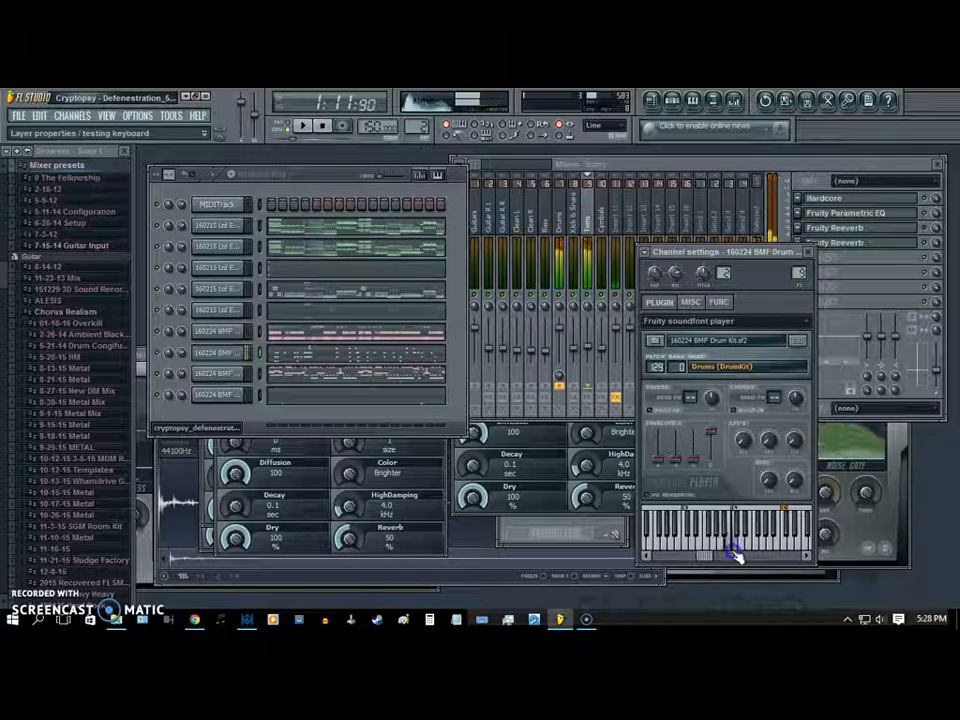
left_click(713, 549)
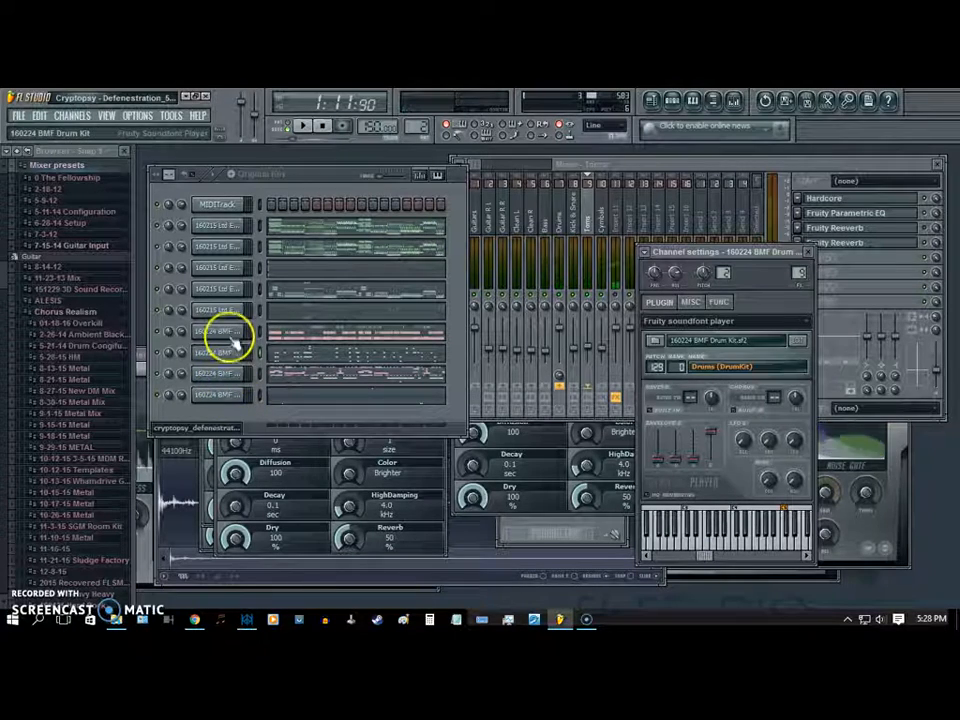
- Open the settings of the third BMF Drum Kit channel, used for the cymbals, and adjust its window and test keyboard range
left_click(219, 376)
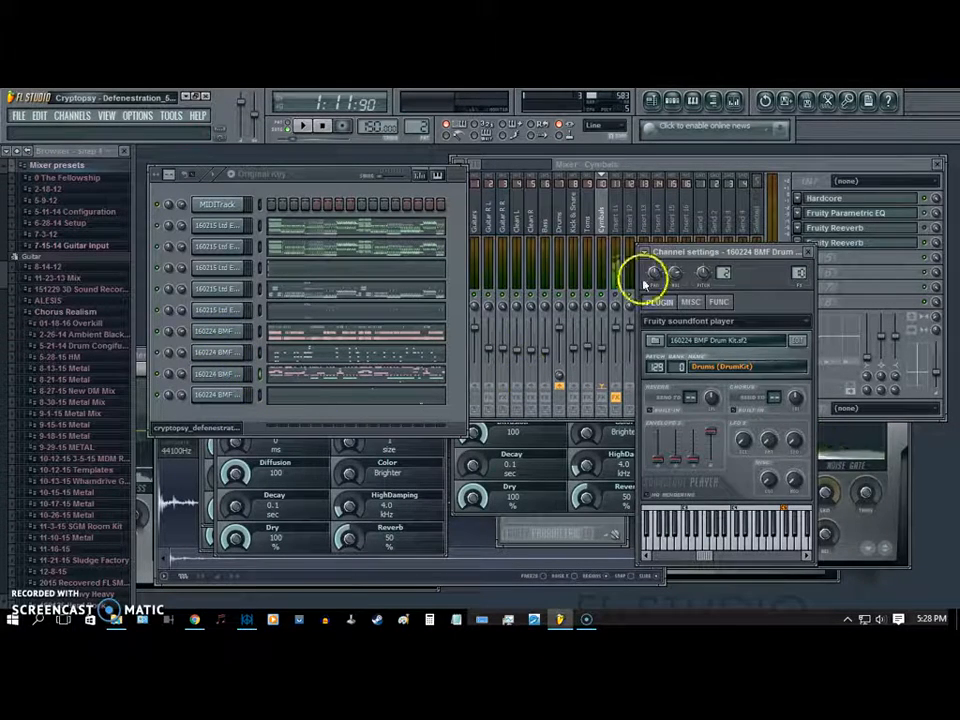
left_click_drag(681, 251, 681, 297)
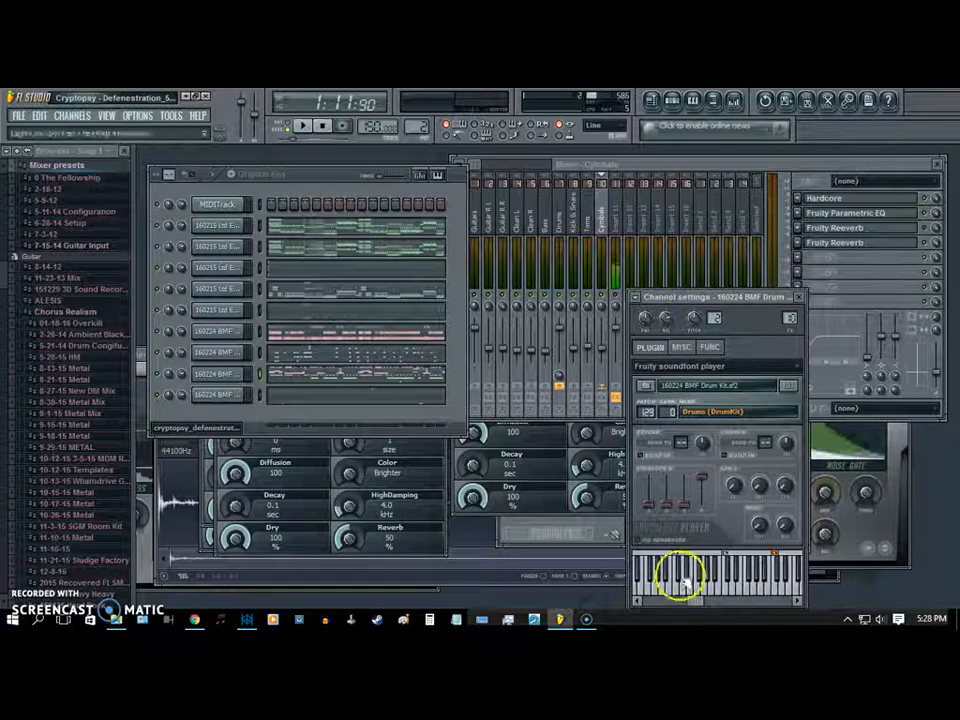
left_click_drag(692, 603, 686, 604)
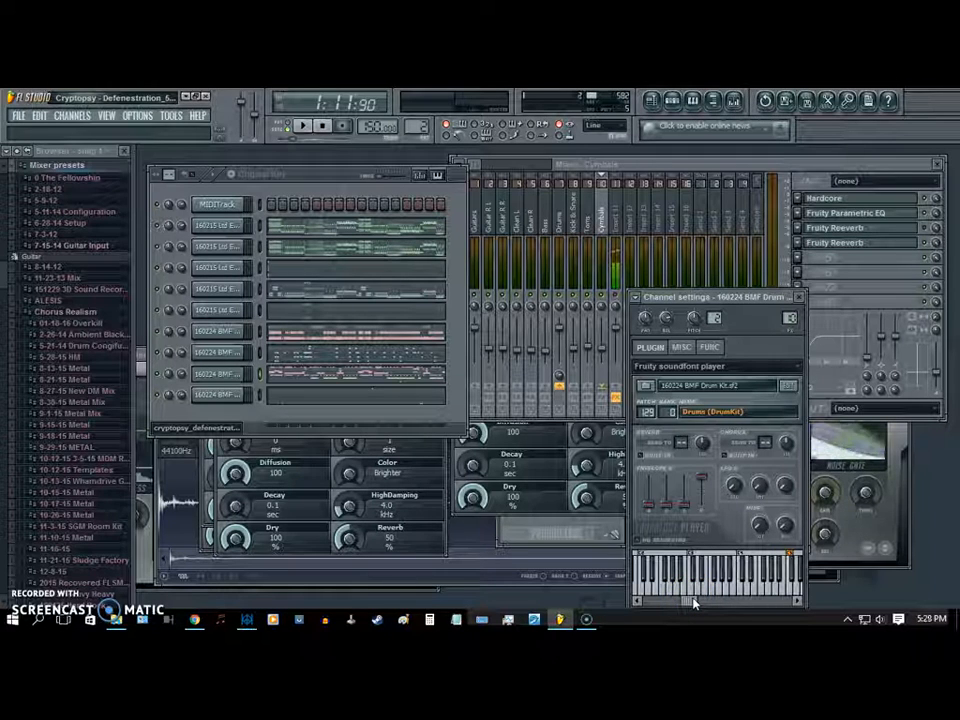
- Audition the cymbal sounds from the middle to the upper end of the third drum channel's test keyboard
left_click(707, 584)
left_click(714, 578)
left_click(733, 580)
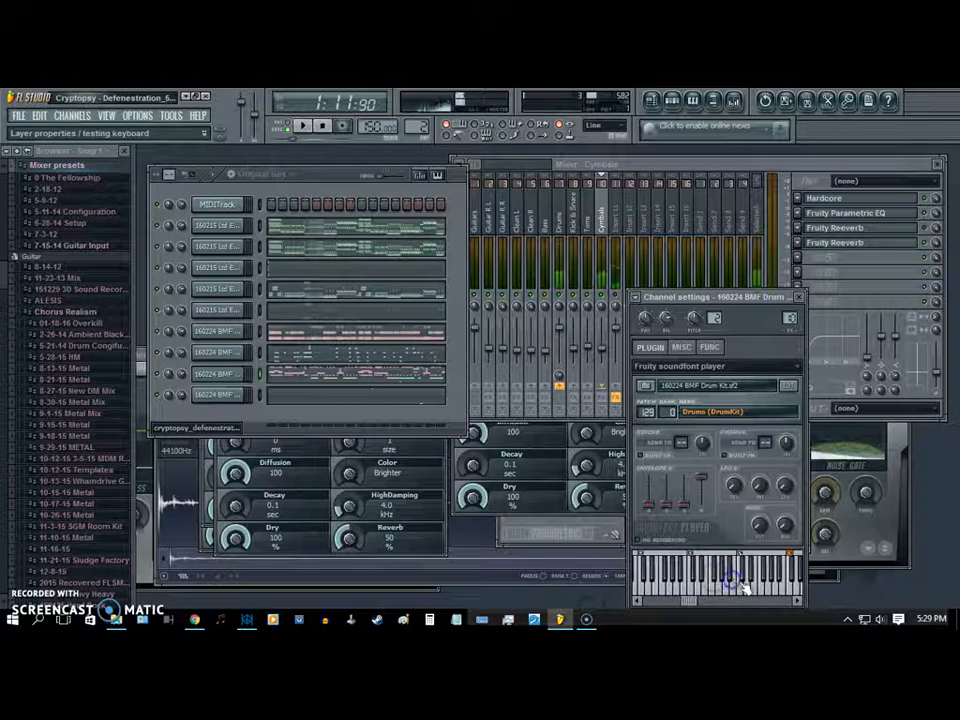
left_click(745, 584)
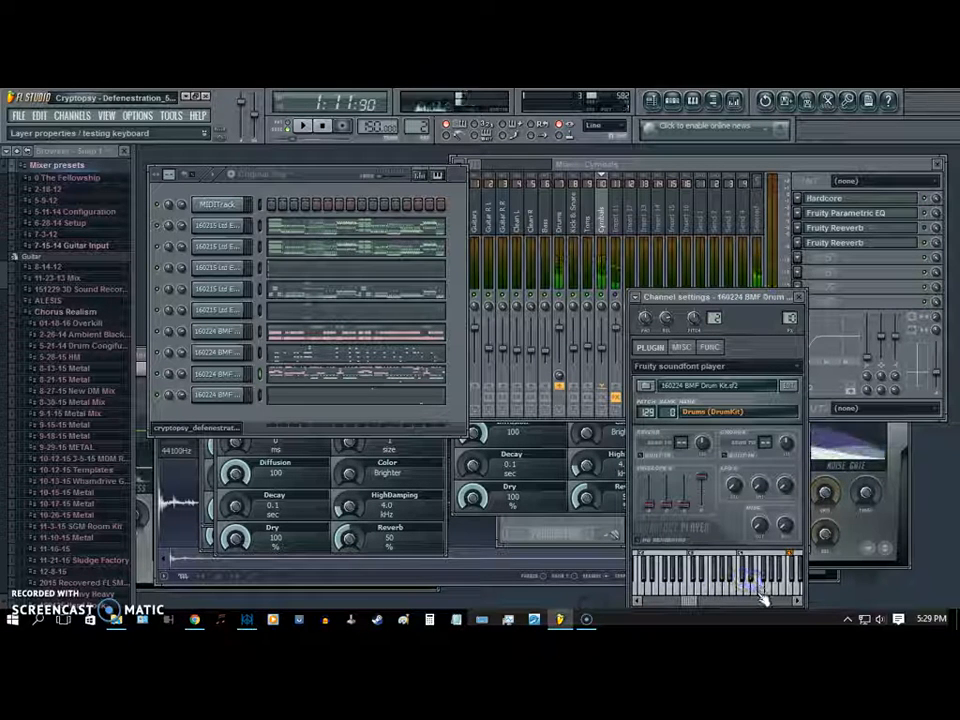
left_click(770, 594)
left_click(794, 598)
left_click(764, 584)
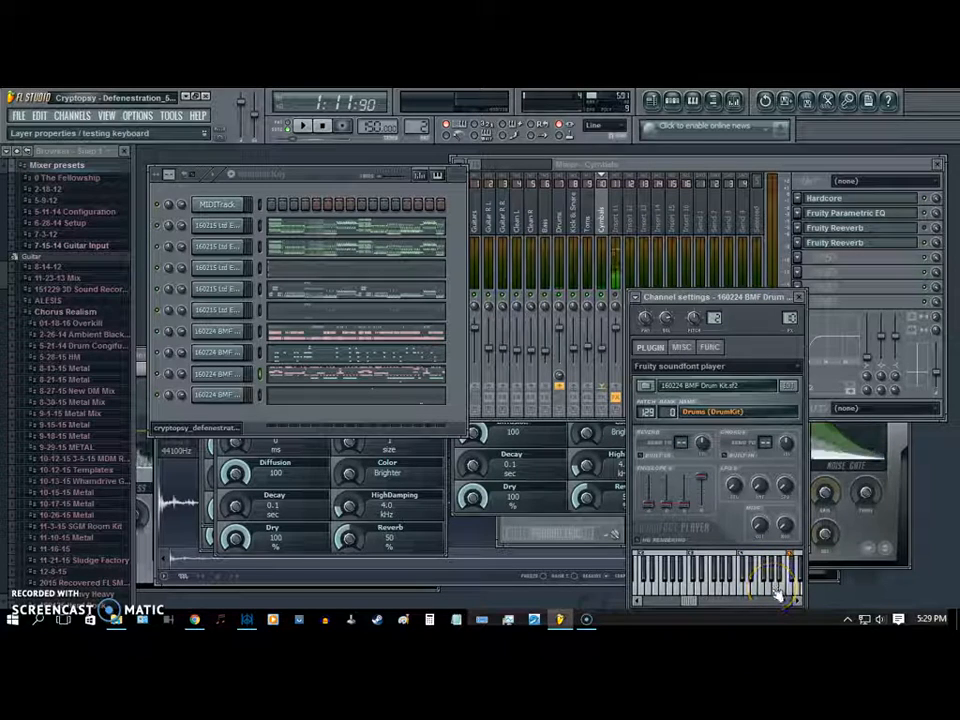
- Audition the lower and middle cymbal notes again and close the drum channel's settings
left_click(731, 578)
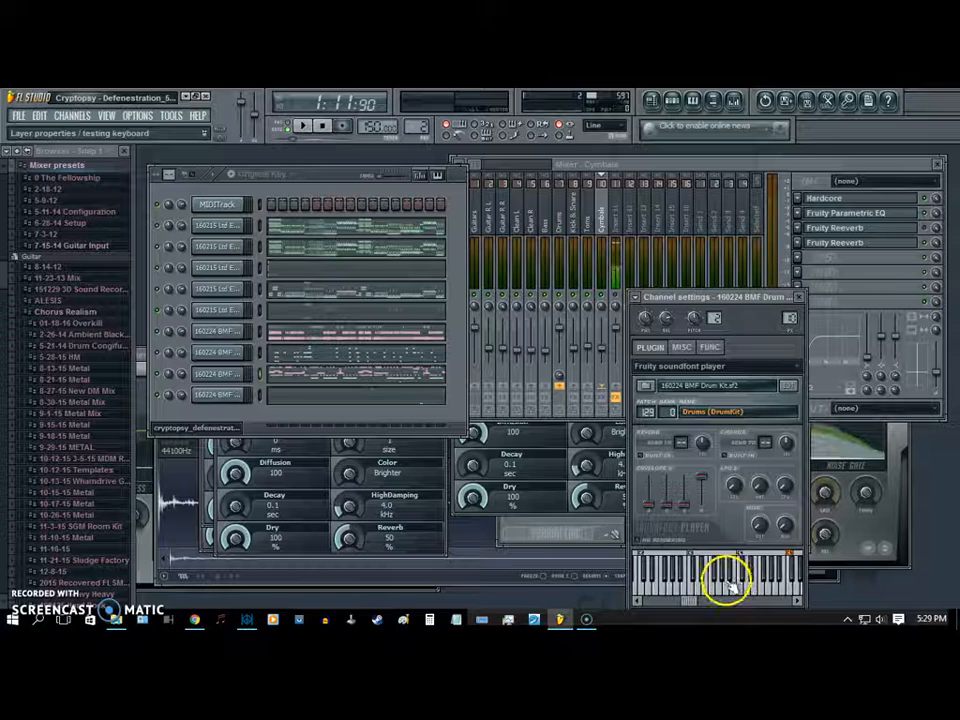
left_click(692, 593)
left_click(702, 594)
left_click(731, 582)
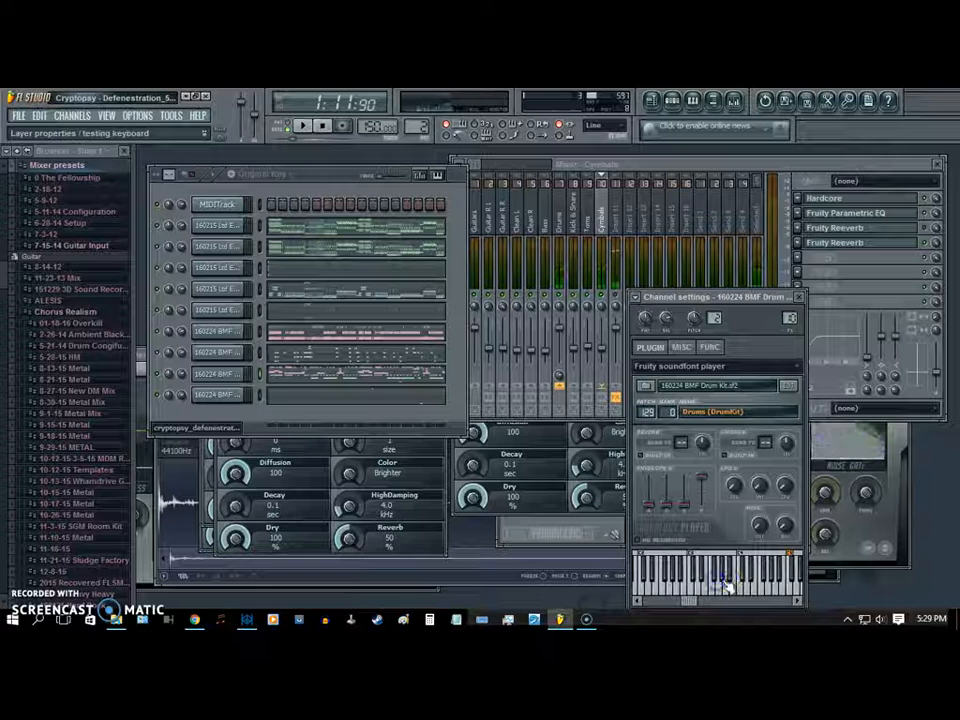
left_click(730, 584)
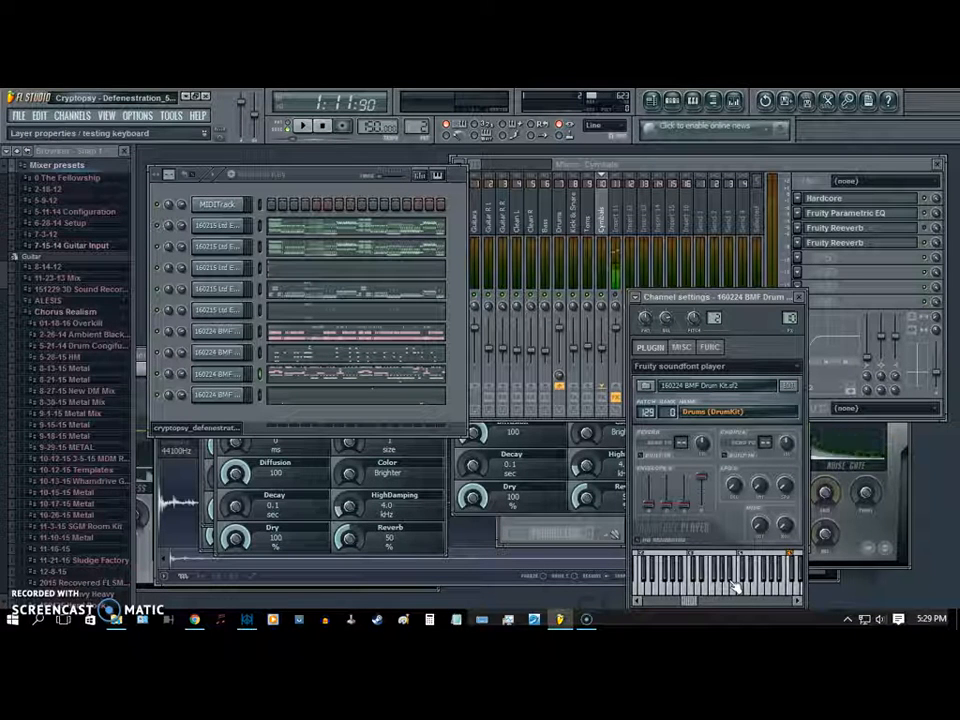
left_click(803, 590)
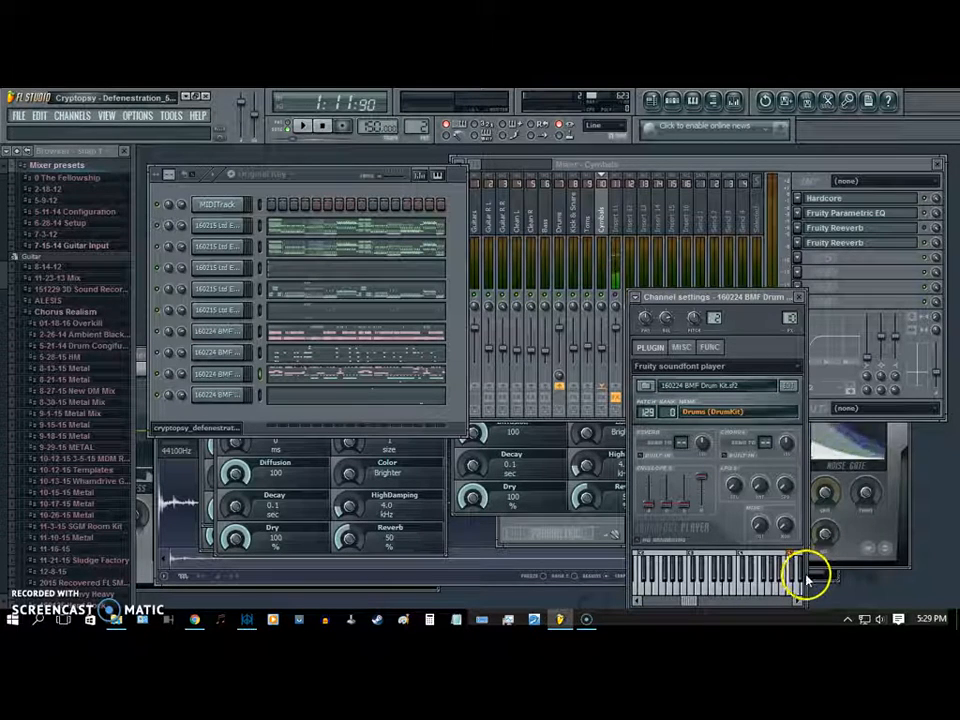
mouse_move(749, 298)
left_mouse_down()
mouse_move(772, 303)
mouse_move(760, 292)
left_mouse_up()
left_click(808, 287)
- Step back through the mixer tracks from Bass to Master and review the Master effects chain
left_click(543, 228)
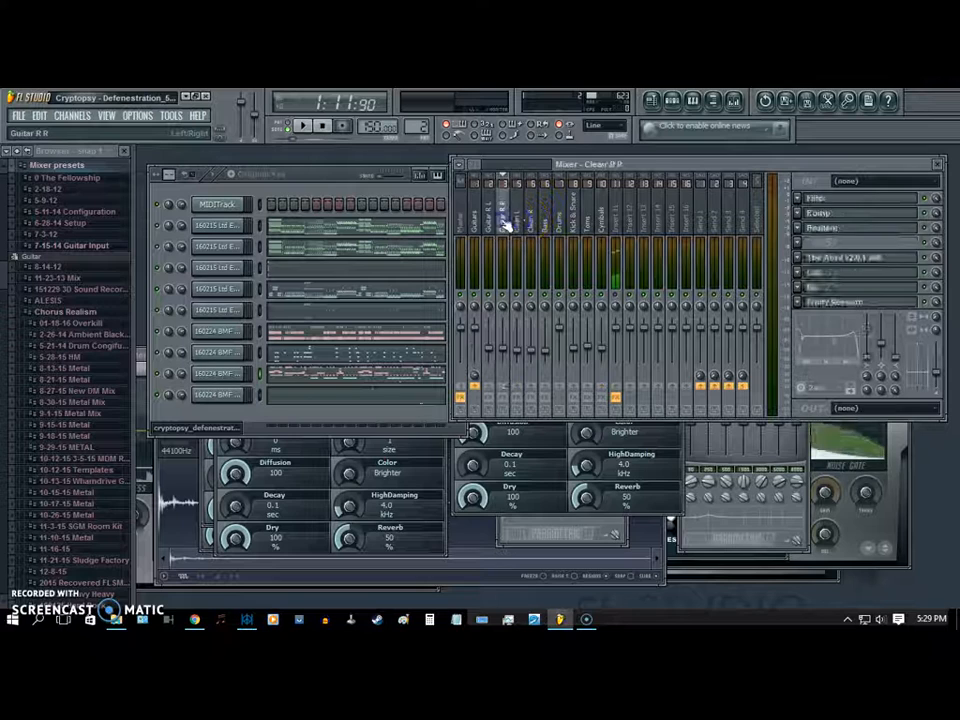
left_click_drag(487, 225, 461, 226)
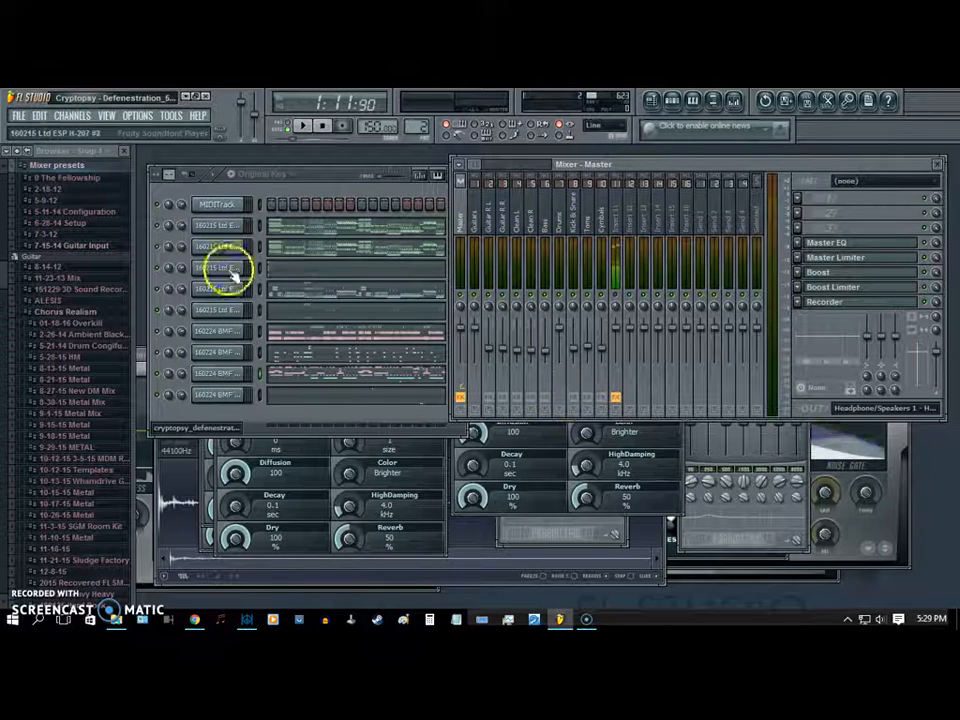
left_click_drag(493, 225, 468, 230)
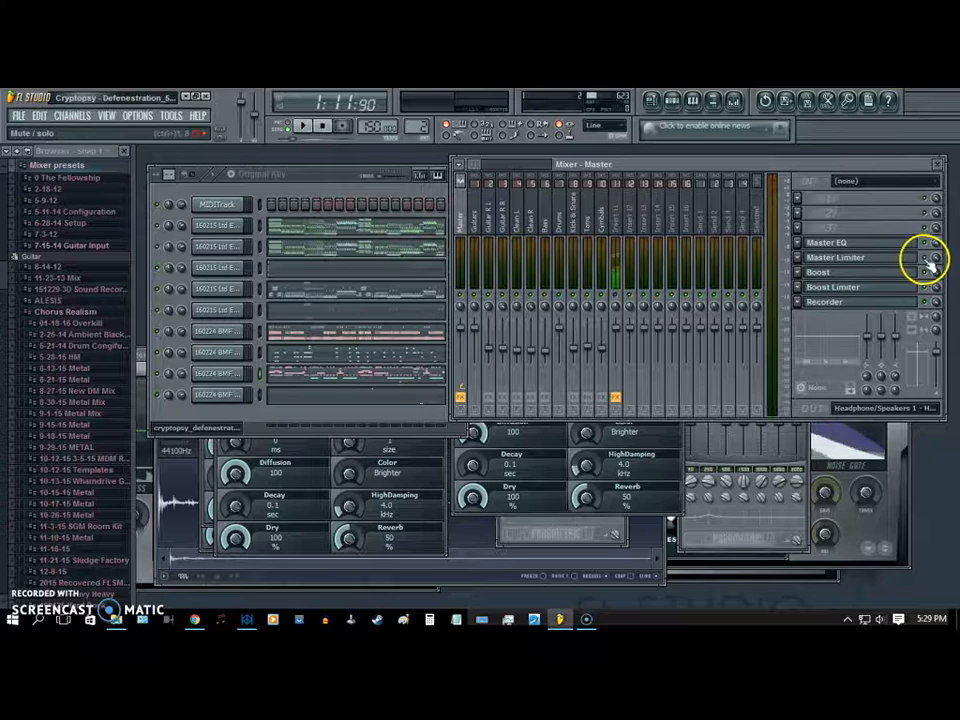
- Play the song, open the Recorder on the Master track and stop playback
left_click(302, 124)
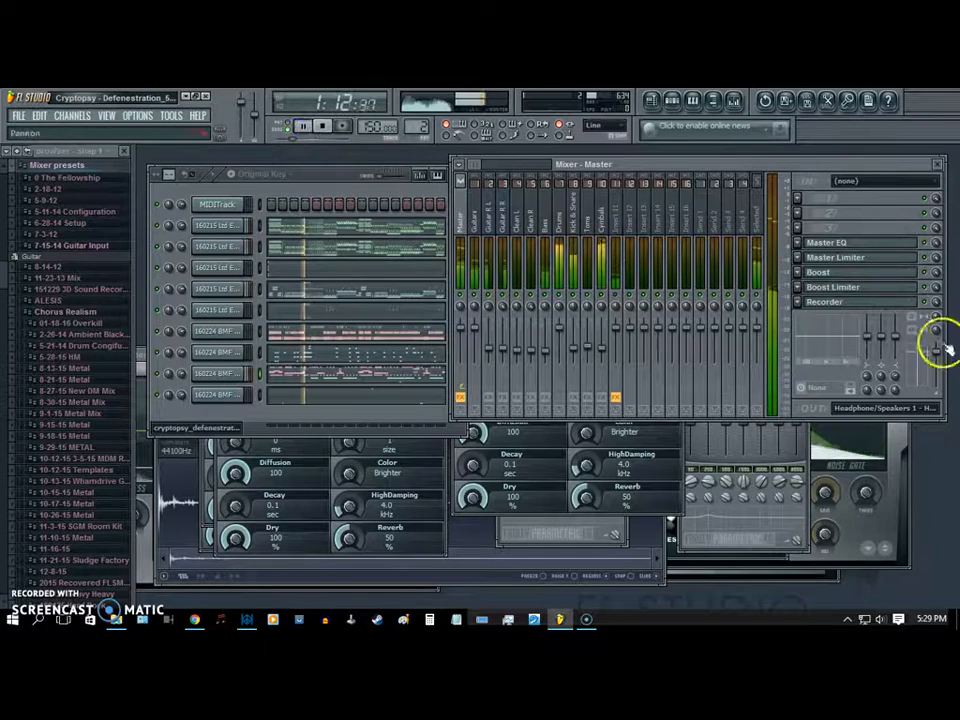
left_click(882, 302)
left_click(322, 125)
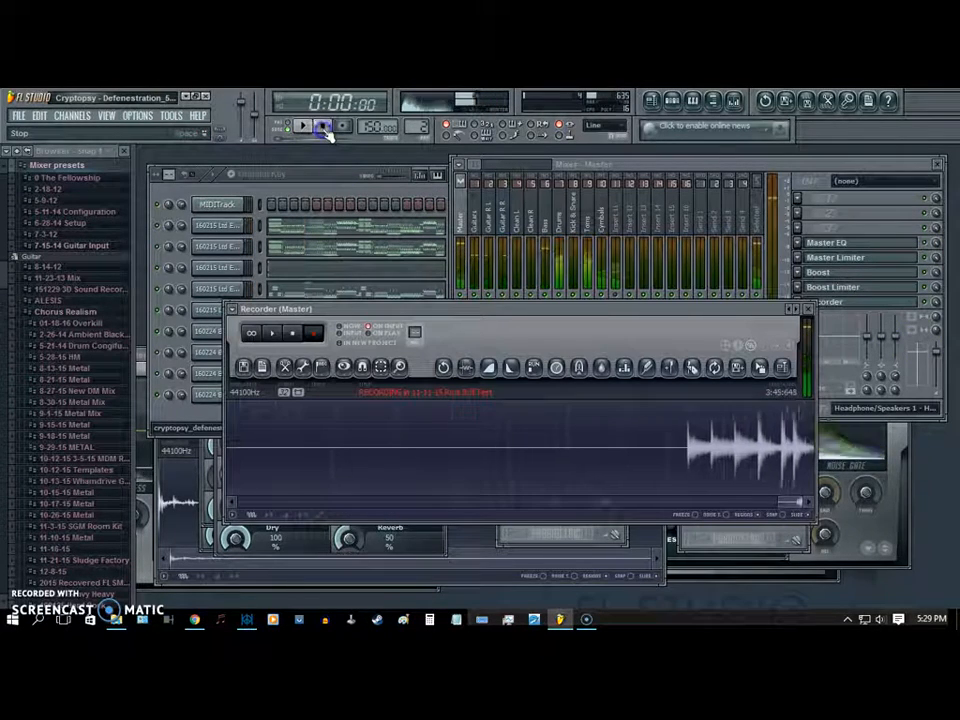
- Restart the song from the beginning and close the Master Recorder window
left_click(304, 124)
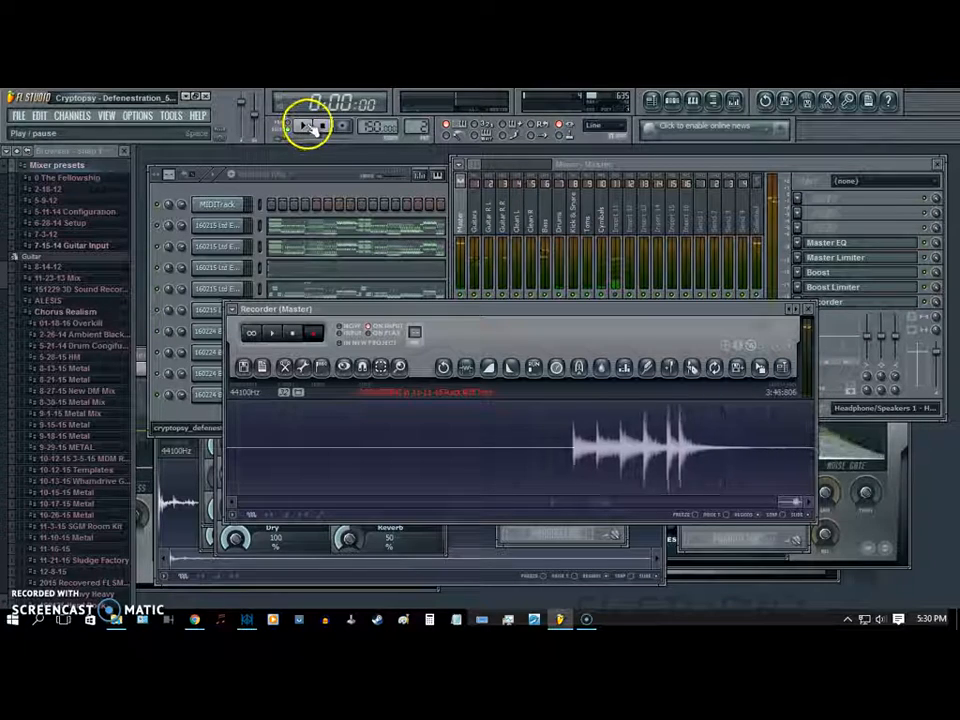
mouse_move(449, 309)
left_mouse_down()
mouse_move(459, 316)
mouse_move(452, 334)
left_mouse_up()
left_click(811, 333)
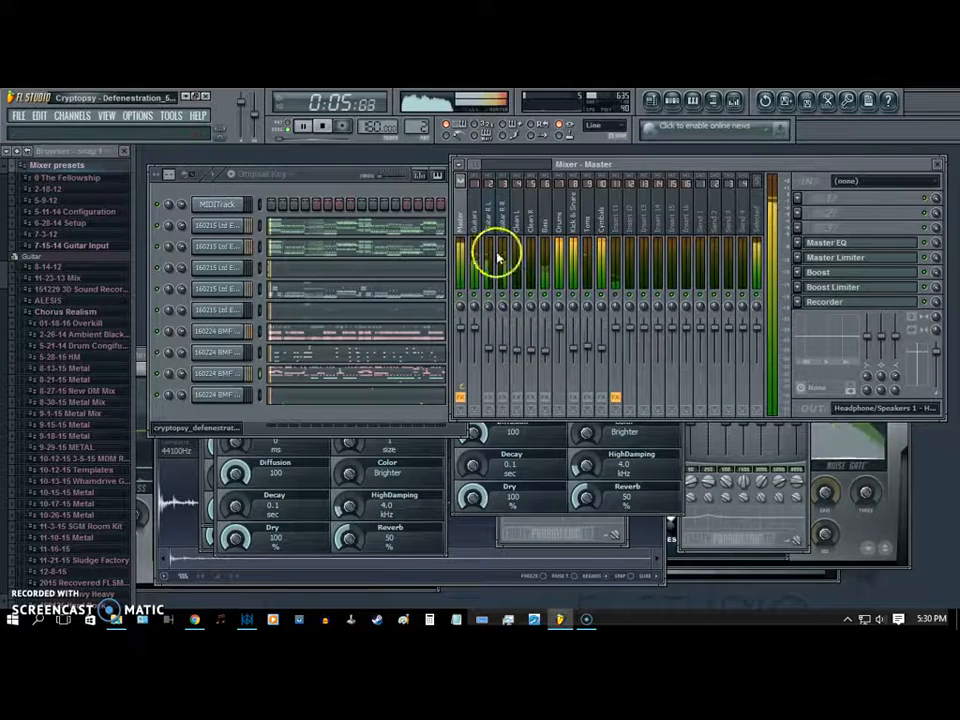
- Check the miscellaneous settings of the guitar and bass channels during playback and bring the mixer forward to view its levels
left_click(231, 225)
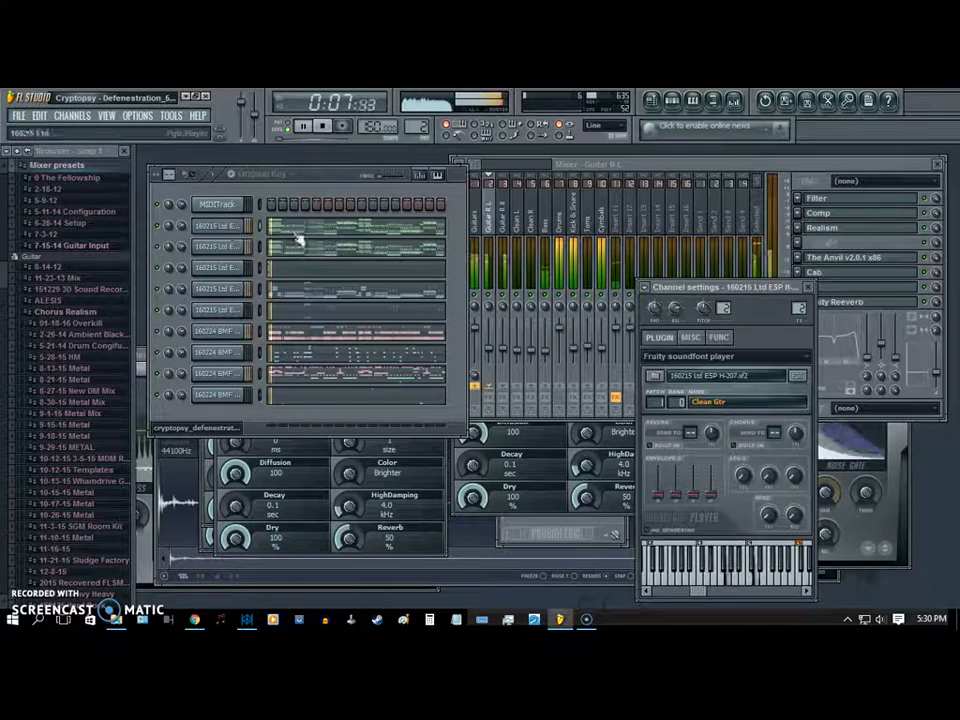
left_click(691, 337)
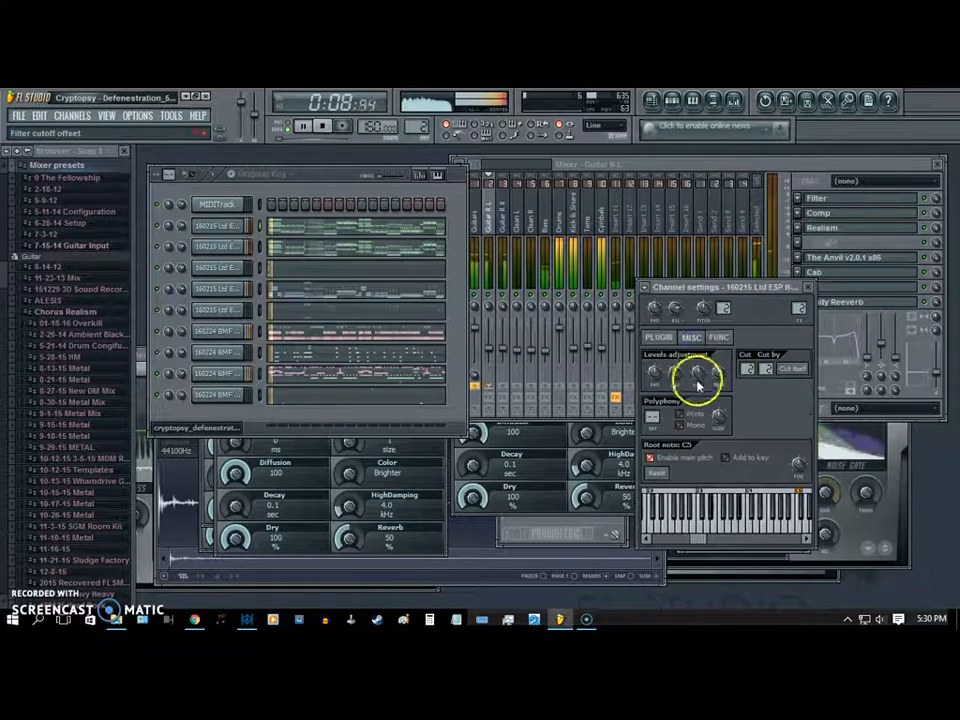
left_click(216, 247)
left_click(233, 309)
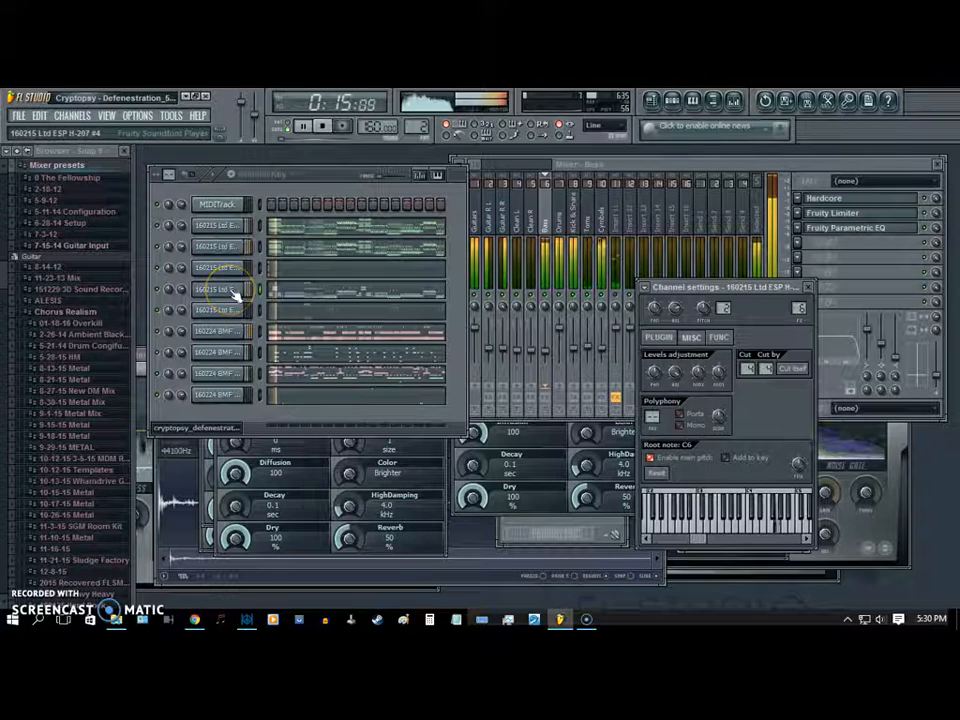
left_click(545, 299)
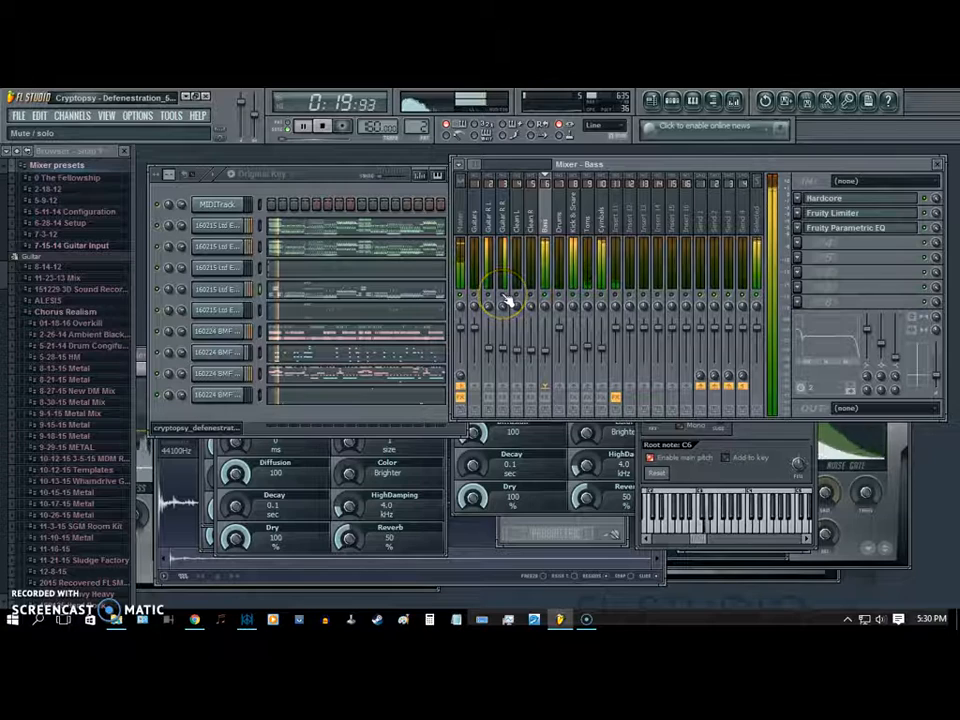
left_click(579, 299)
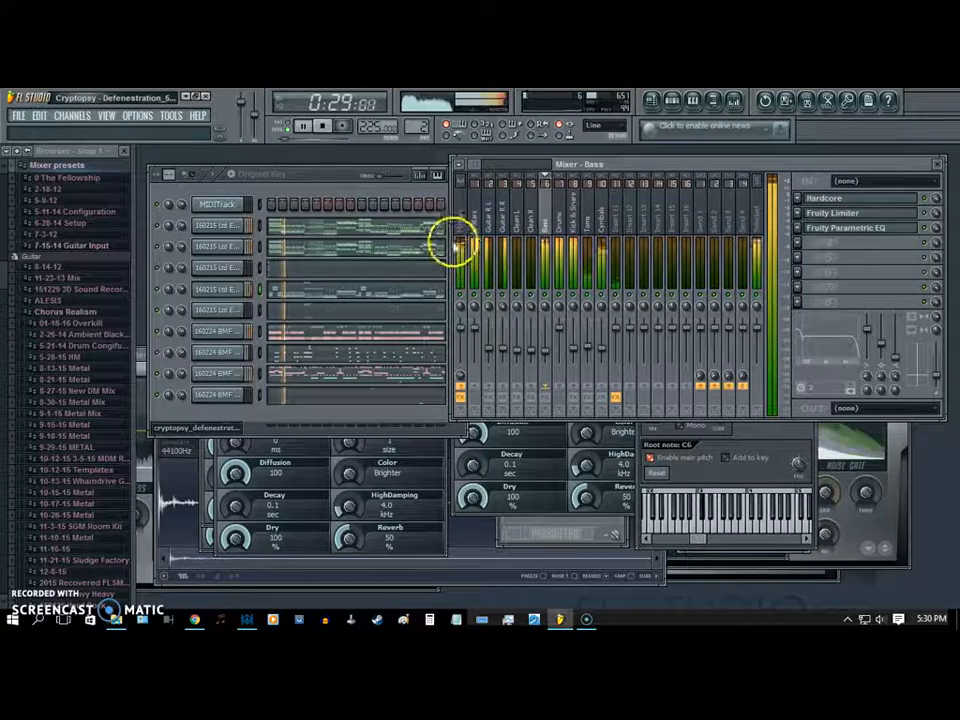
- Bring the step sequencer forward and show the soundfont player settings of the first Ltd ESP H-207 guitar channel
left_click(330, 178)
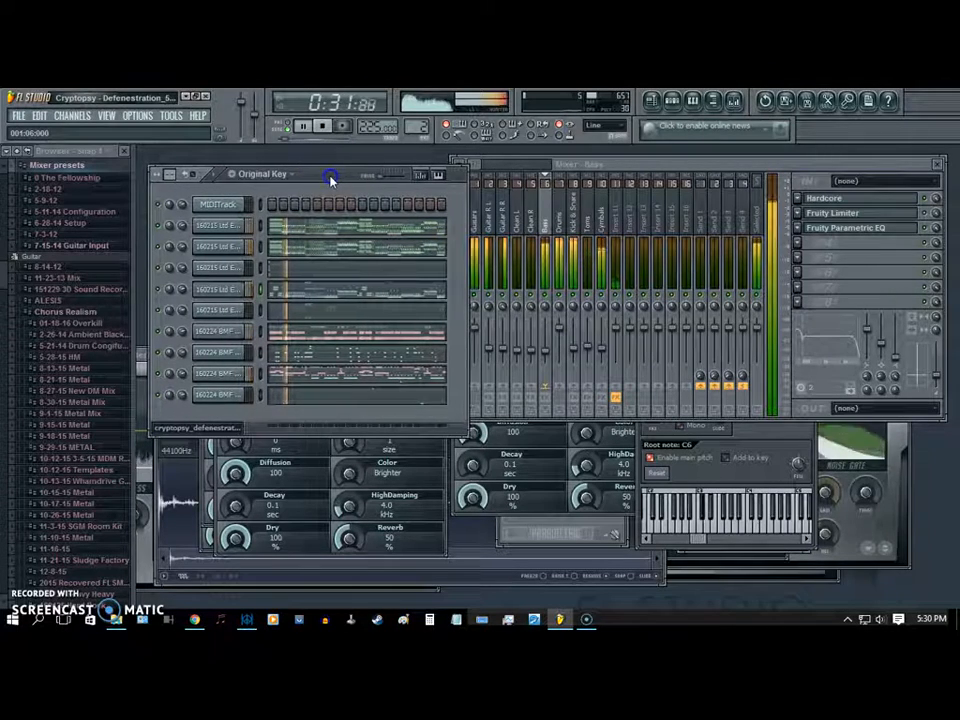
left_click(238, 222)
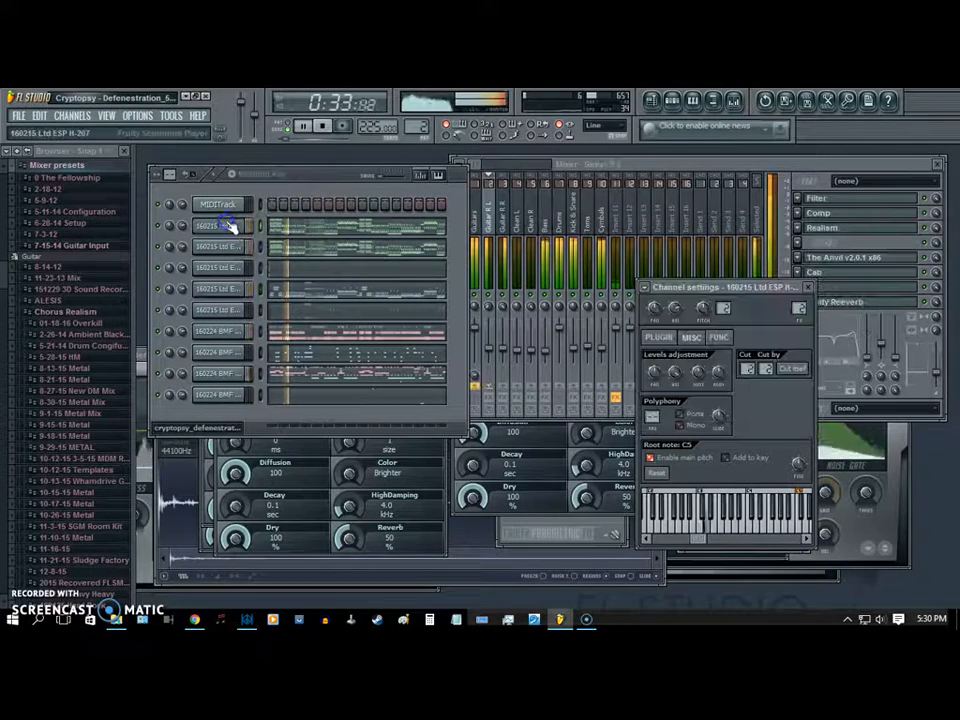
left_click(655, 338)
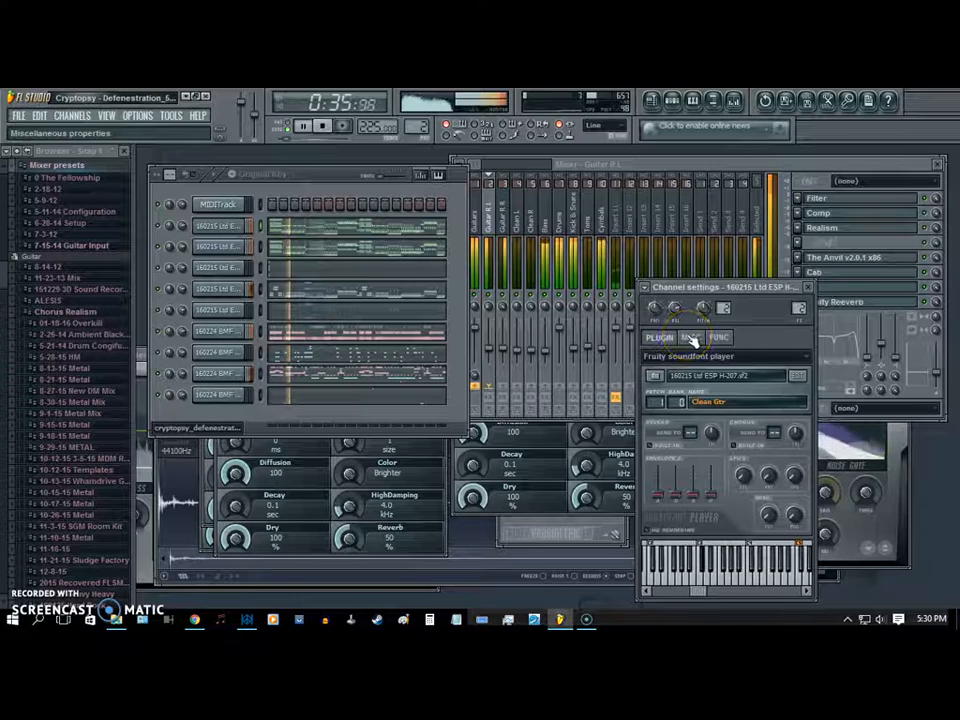
- Check the first guitar channel's miscellaneous and function settings and stop song playback
left_click(692, 338)
left_click(719, 338)
left_click(694, 338)
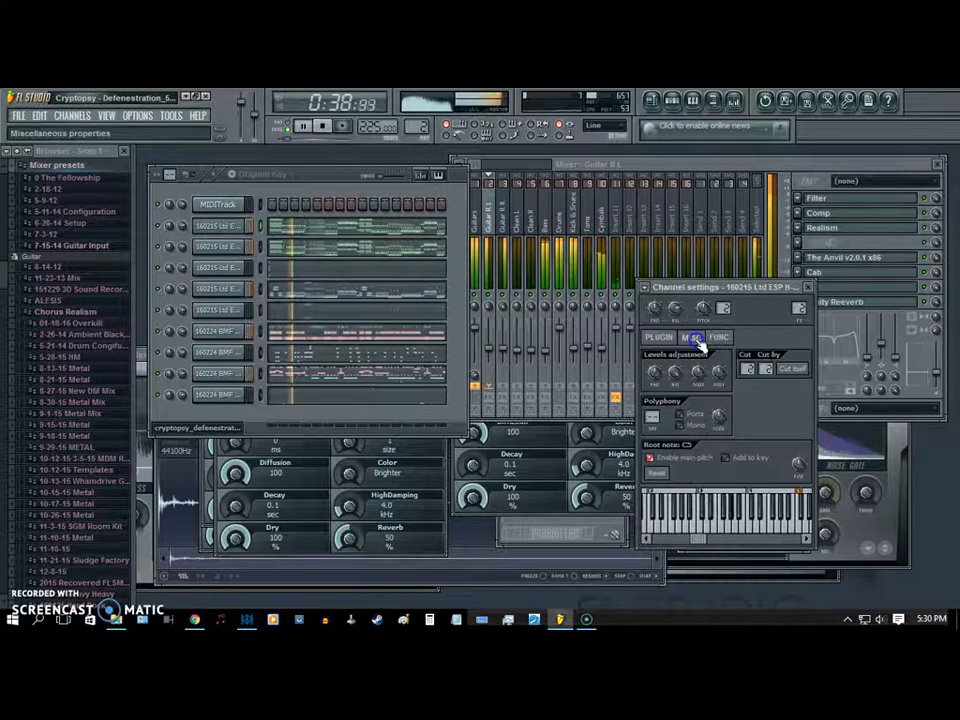
left_click(320, 126)
left_click(224, 228)
left_click(224, 228)
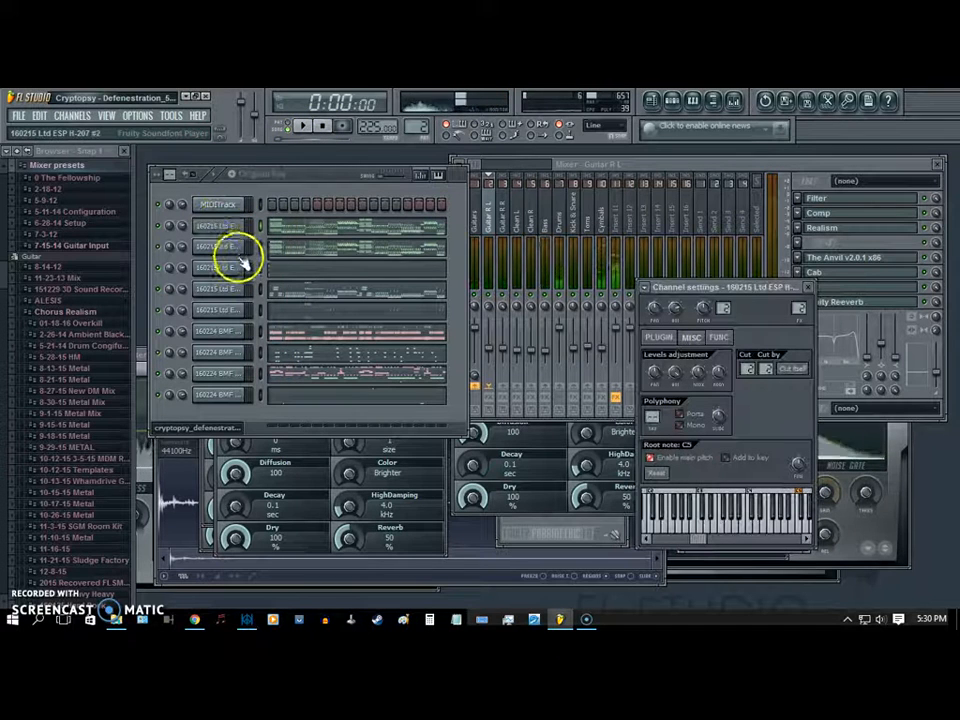
- Compare the miscellaneous settings of the guitar, bass and clean soundfont channels with their mixer tracks and close the channel settings window
left_click(617, 224)
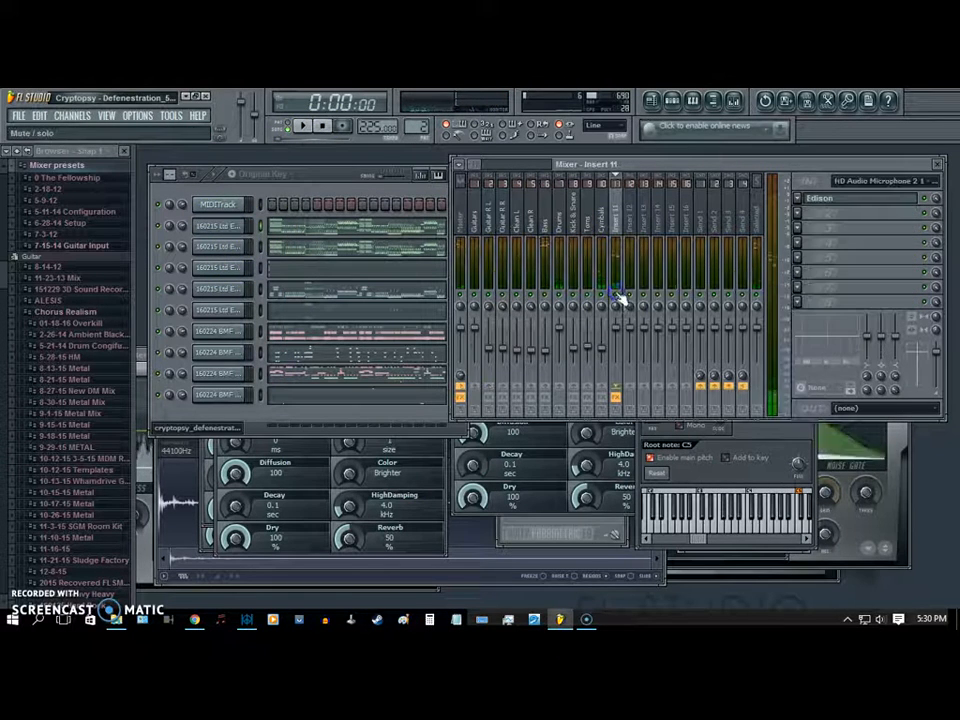
left_click(232, 243)
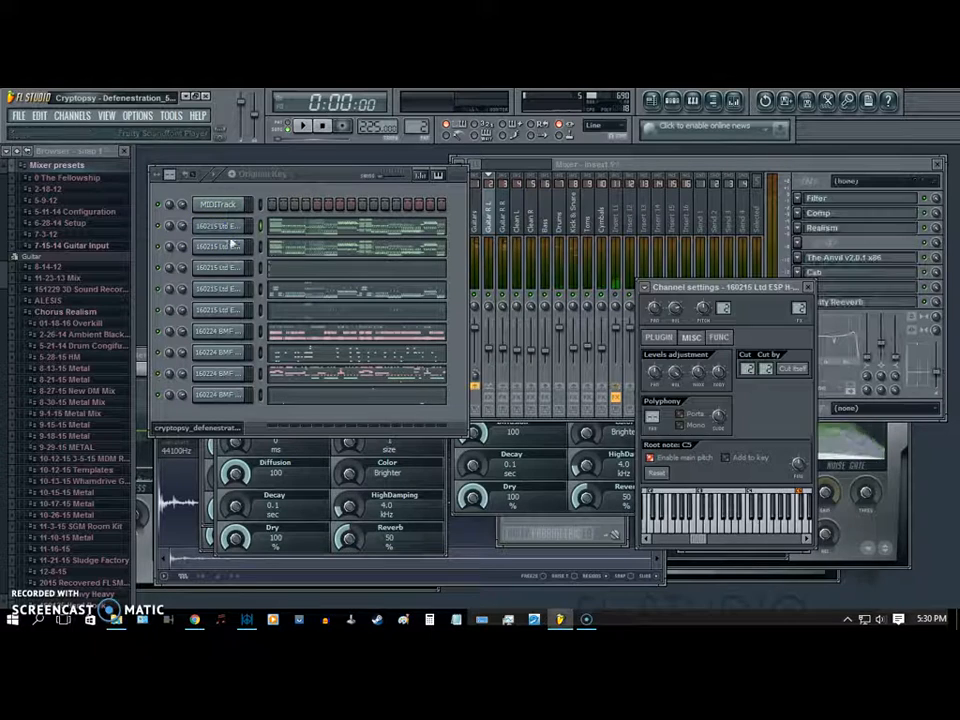
left_click(228, 251)
left_click(683, 383)
left_click(221, 287)
left_click(740, 378)
left_click(675, 369)
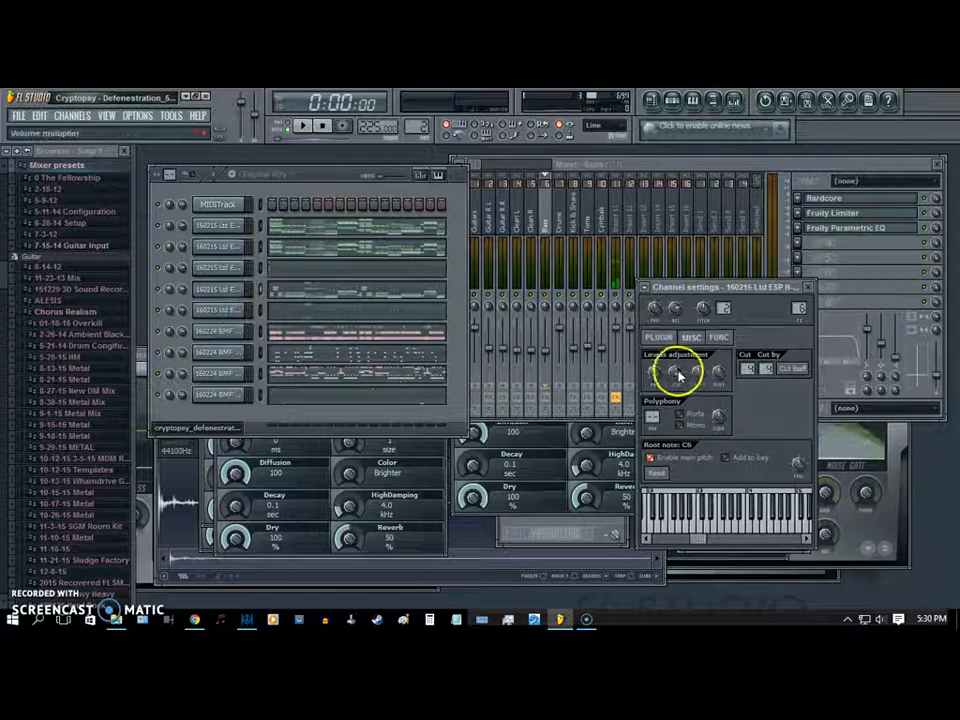
left_click(210, 310)
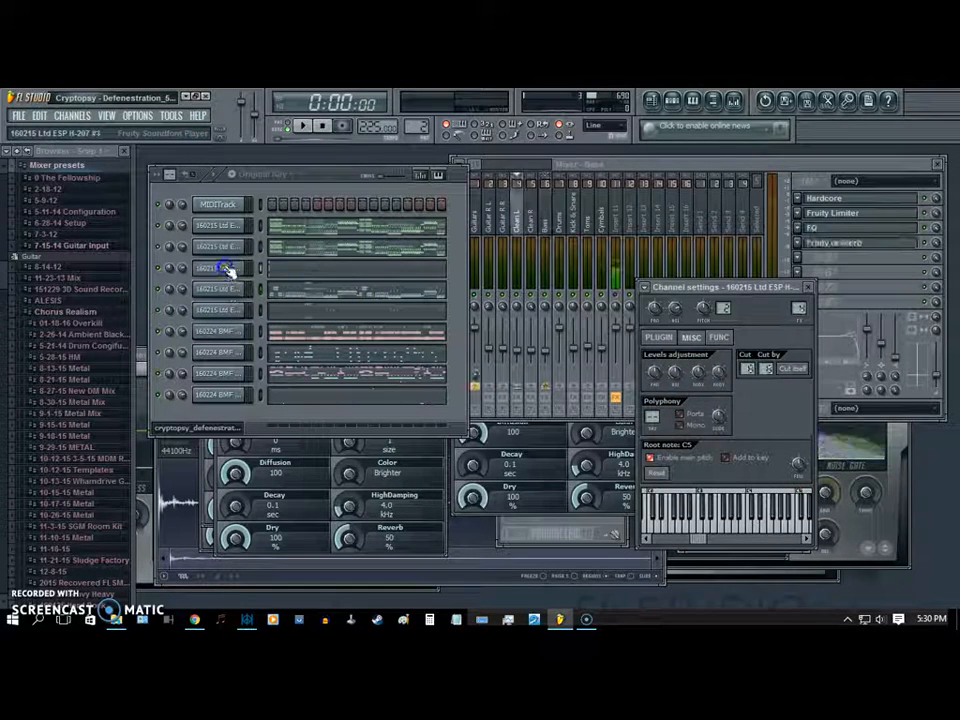
left_click(228, 226)
left_click(809, 288)
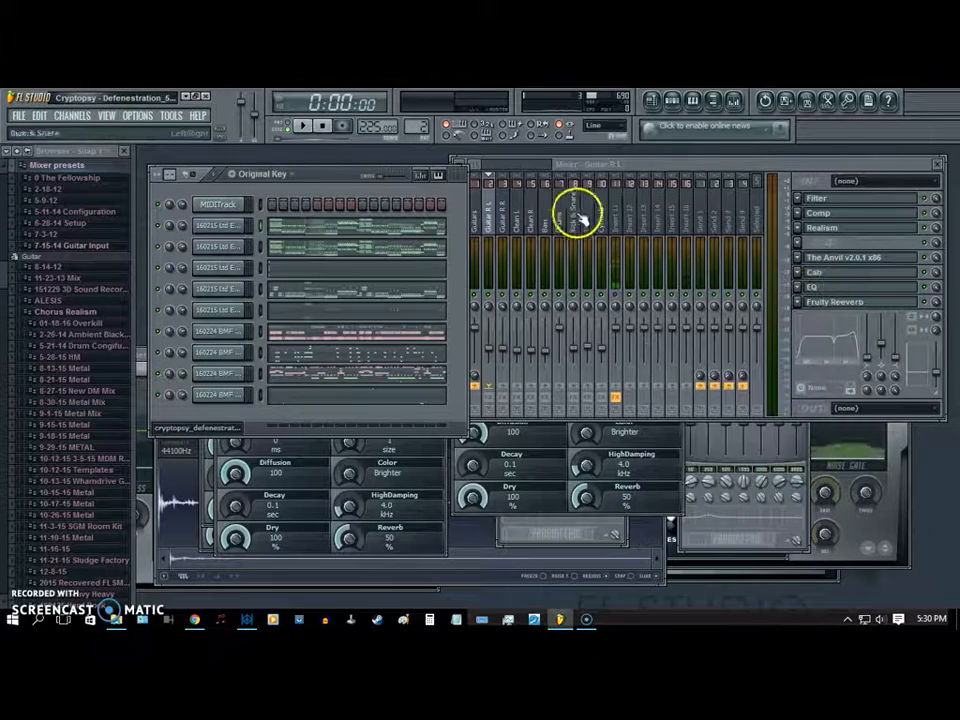
- Inspect the effect slots of the Drums, Kick & Snare and Toms mixer tracks
left_click(560, 213)
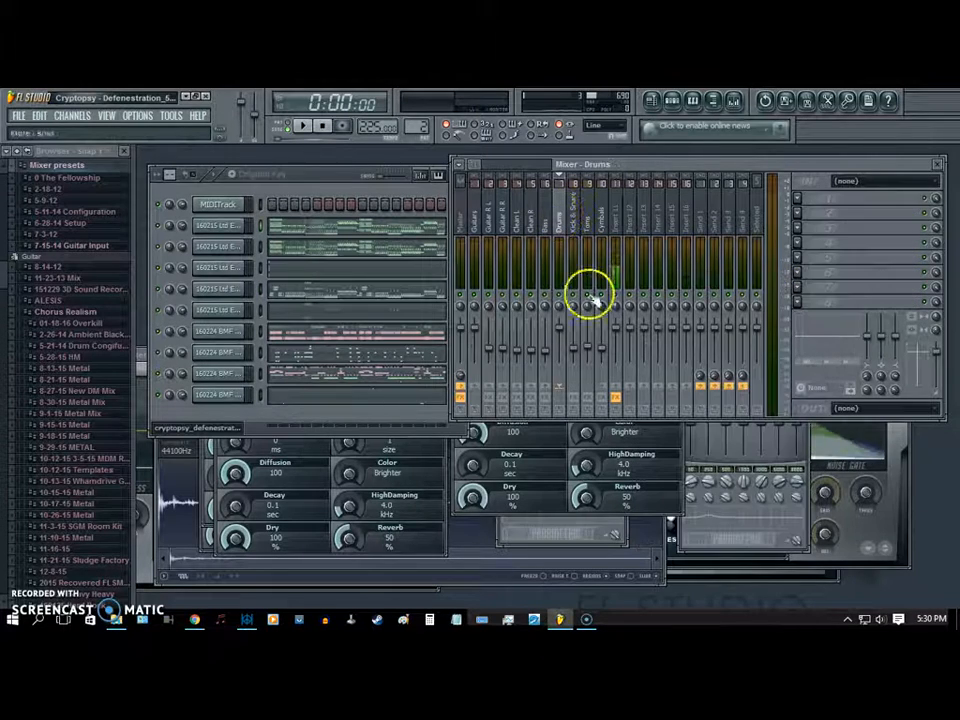
left_click(574, 220)
left_click(587, 220)
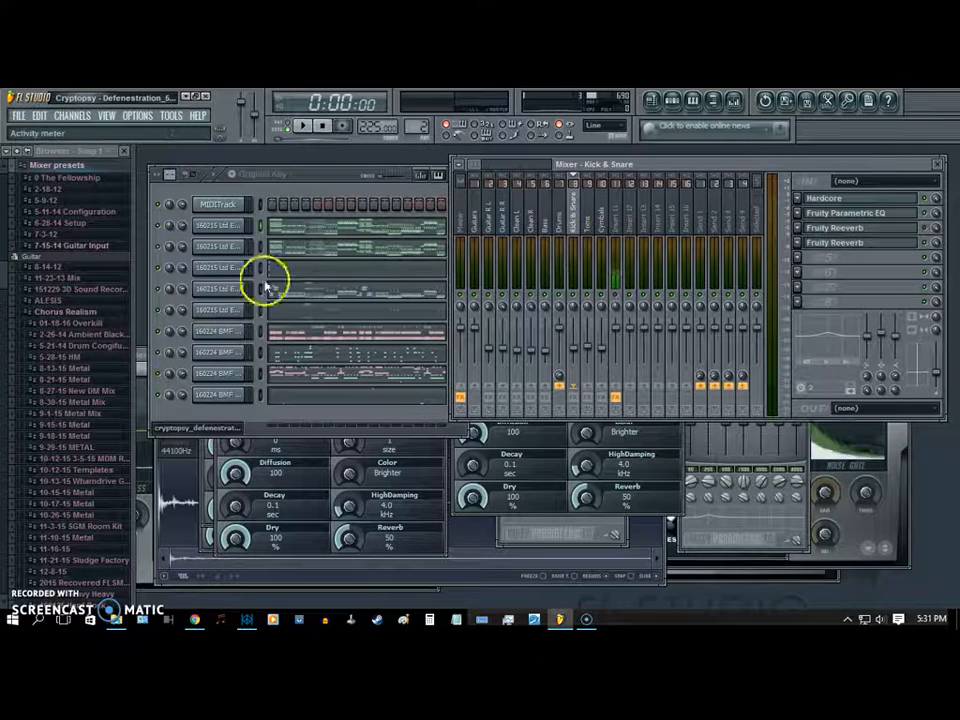
- Show the Filter and Comp effect windows of the Guitar R L track and arrange them beside the mixer
left_click(483, 225)
left_click(866, 200)
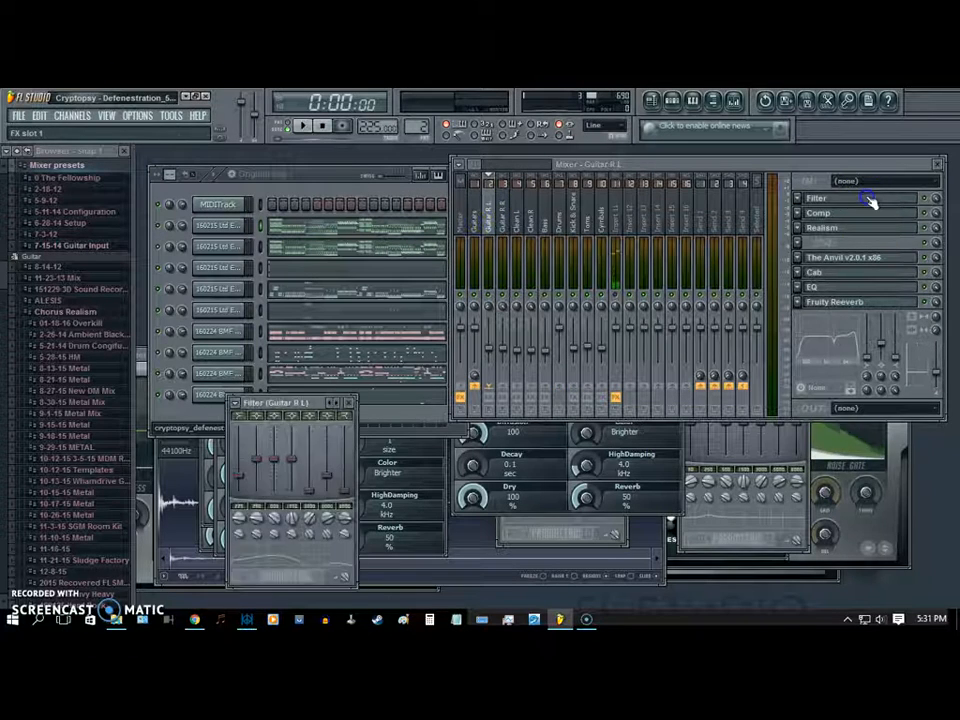
left_click_drag(310, 398, 385, 293)
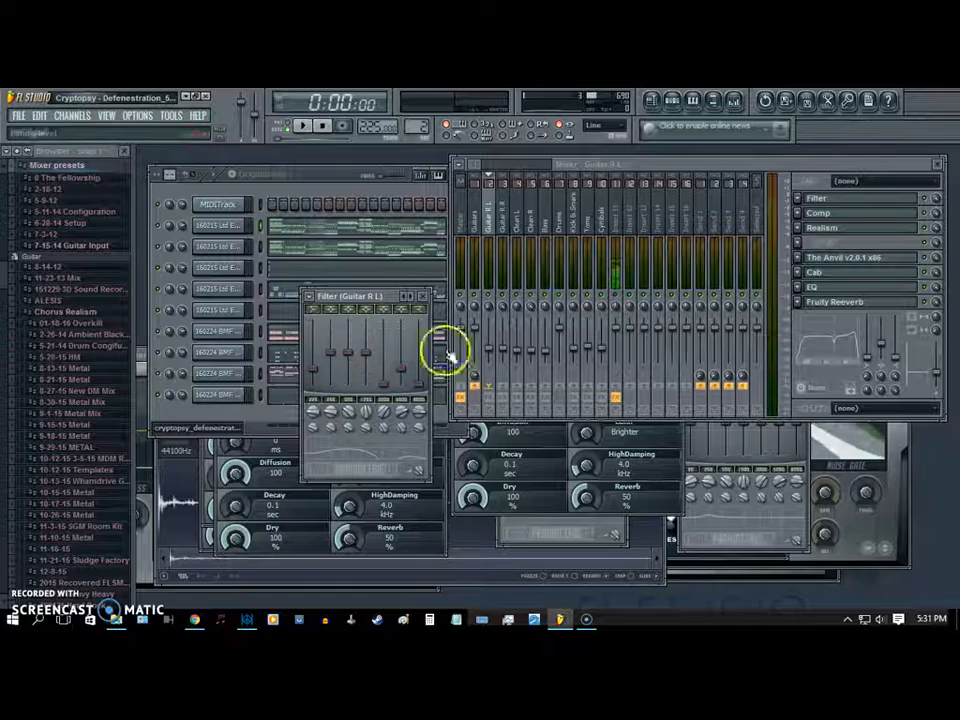
left_click(851, 215)
left_click_drag(771, 338, 631, 348)
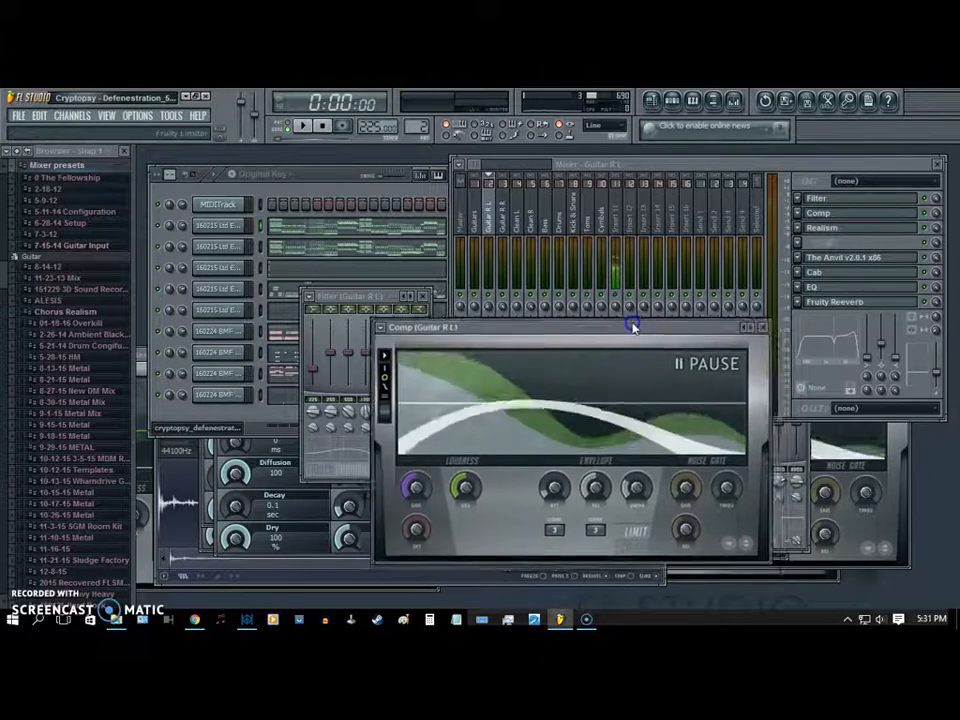
- Show the Realism chorus pedal and The Anvil amp of the Guitar R L track, closing each window after viewing
left_click(845, 230)
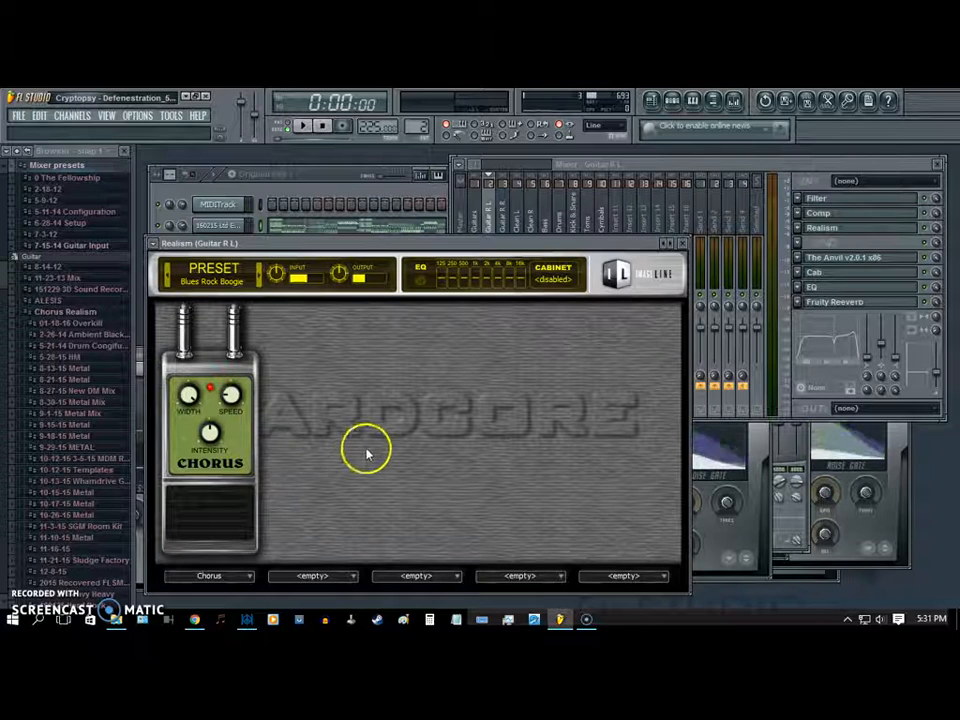
left_click(683, 247)
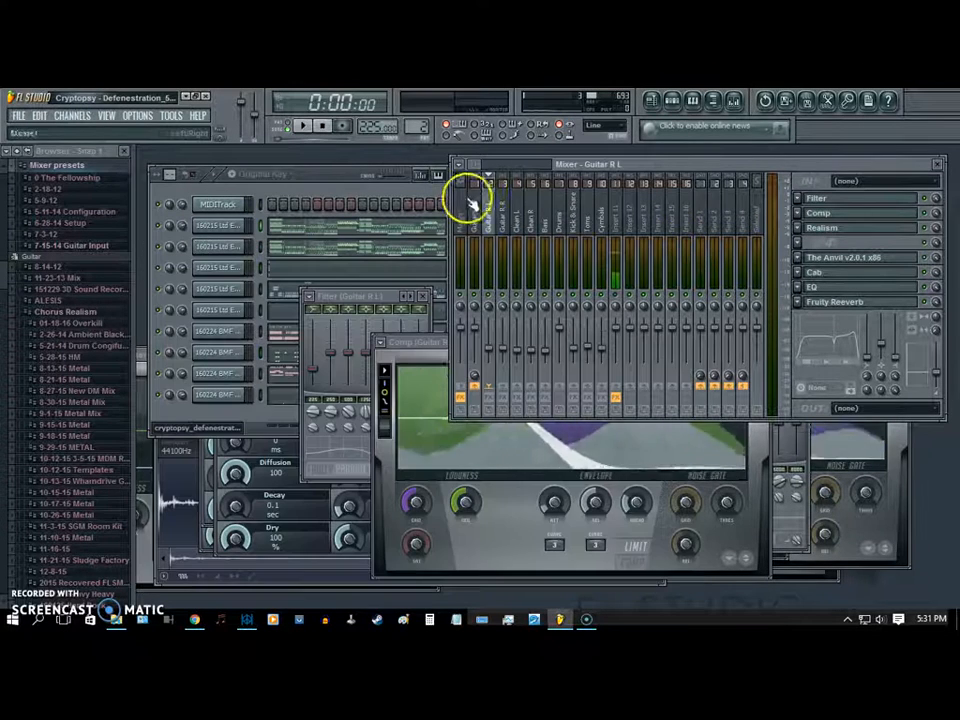
left_click(849, 257)
left_click_drag(498, 437, 521, 415)
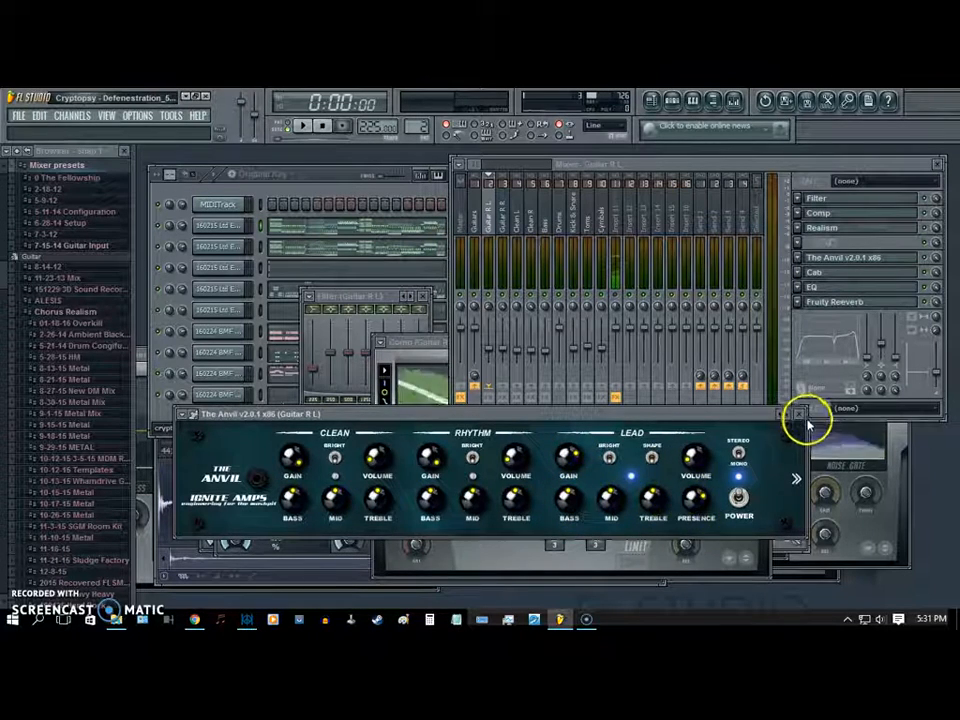
left_click(856, 259)
- View the Cab, EQ and Fruity Reeverb effects of the Guitar R L track and close the Filter window
left_click(856, 272)
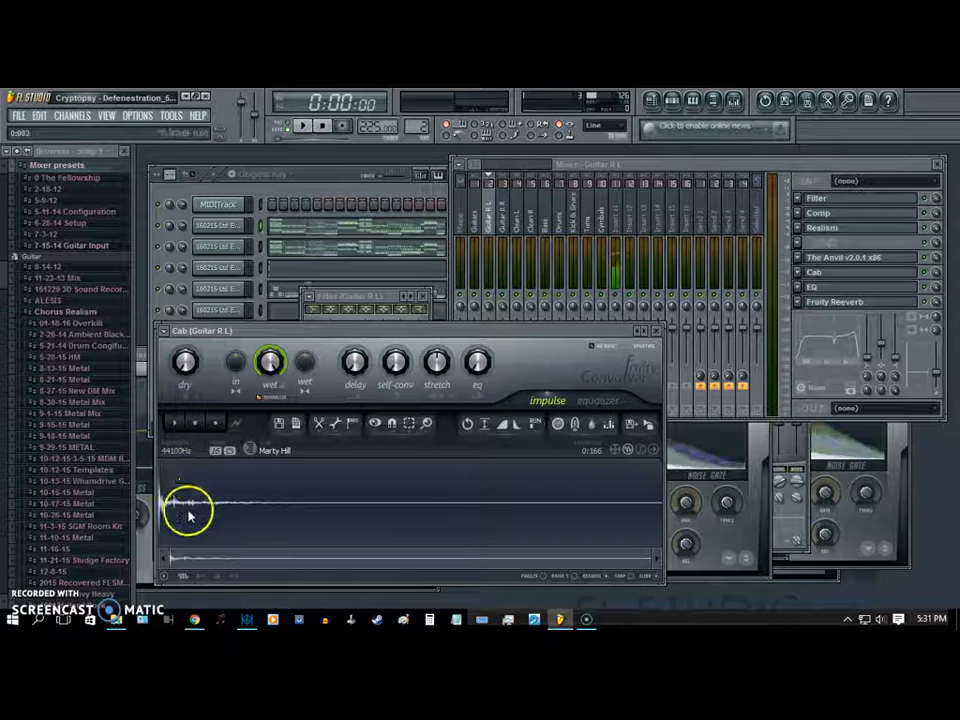
left_click(657, 331)
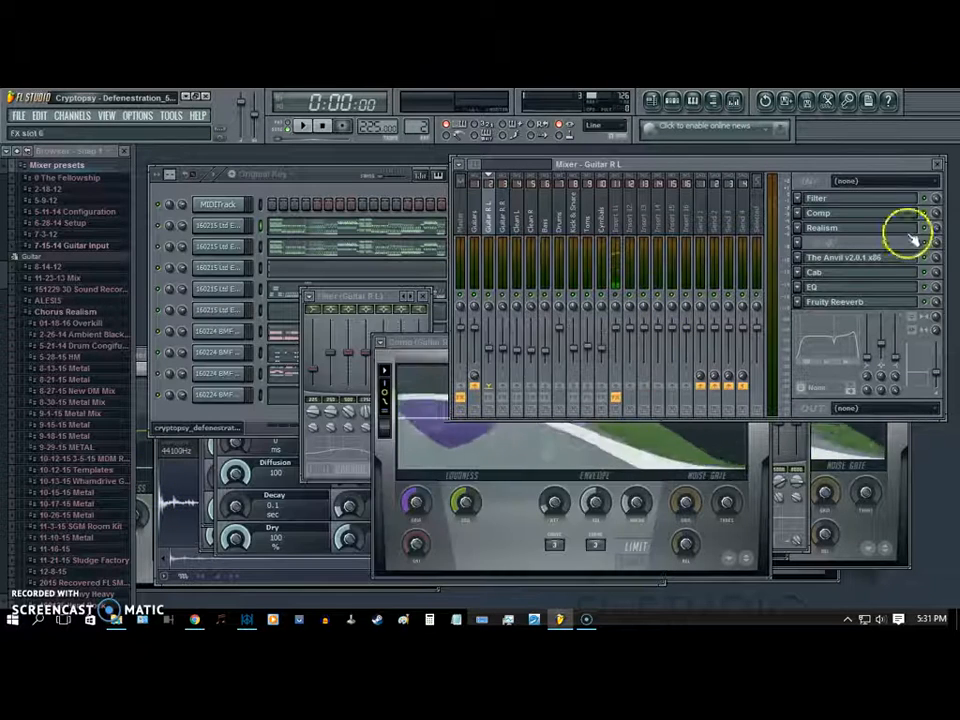
left_click(855, 287)
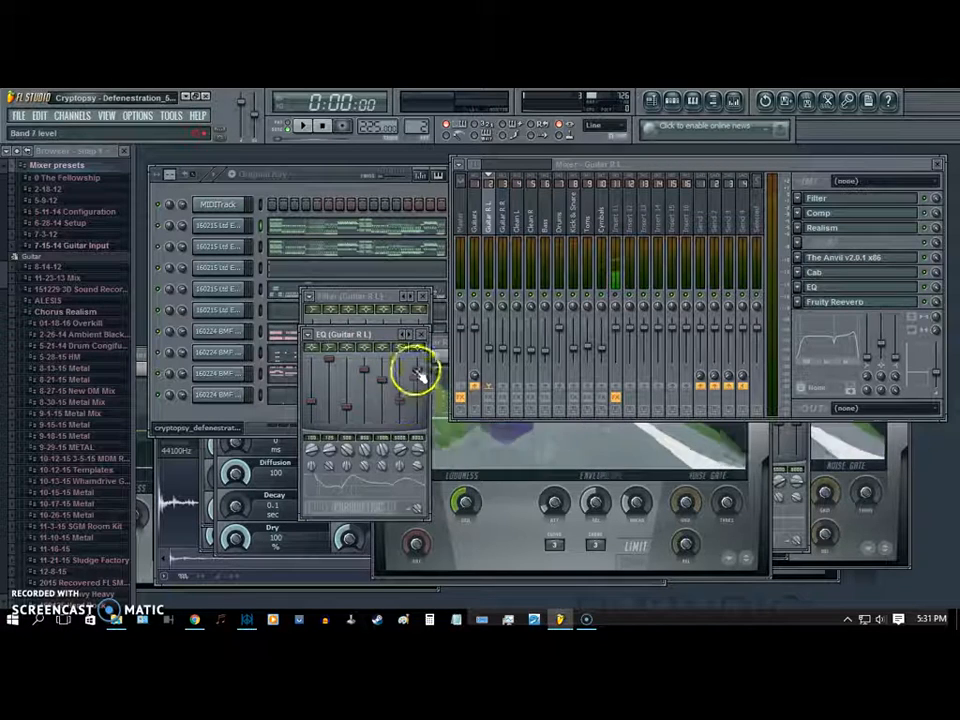
left_click(426, 295)
left_click(858, 302)
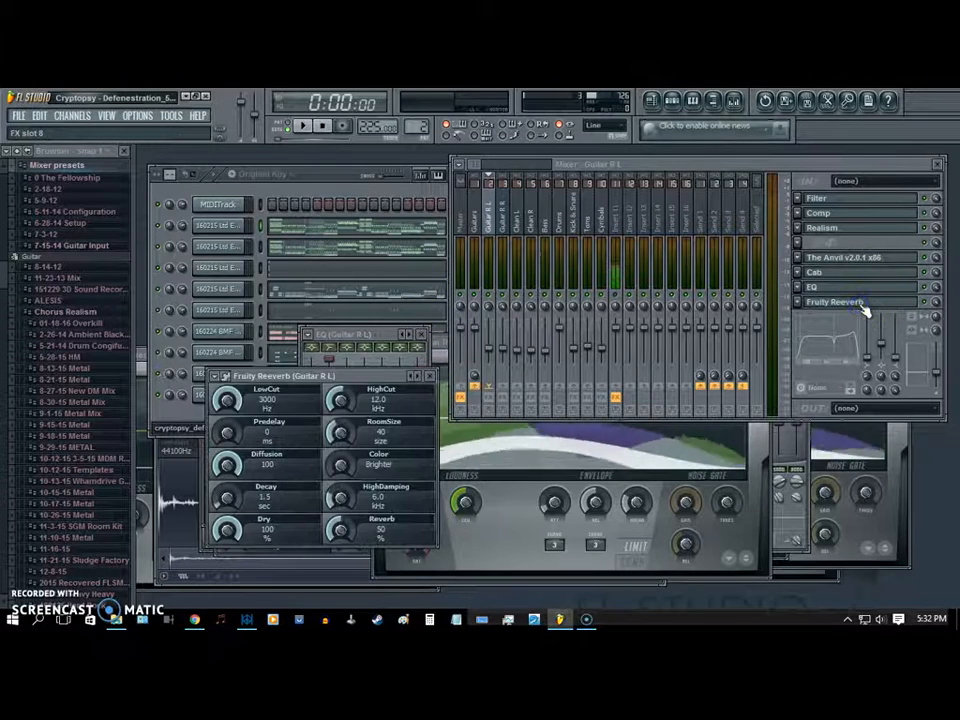
left_click(858, 302)
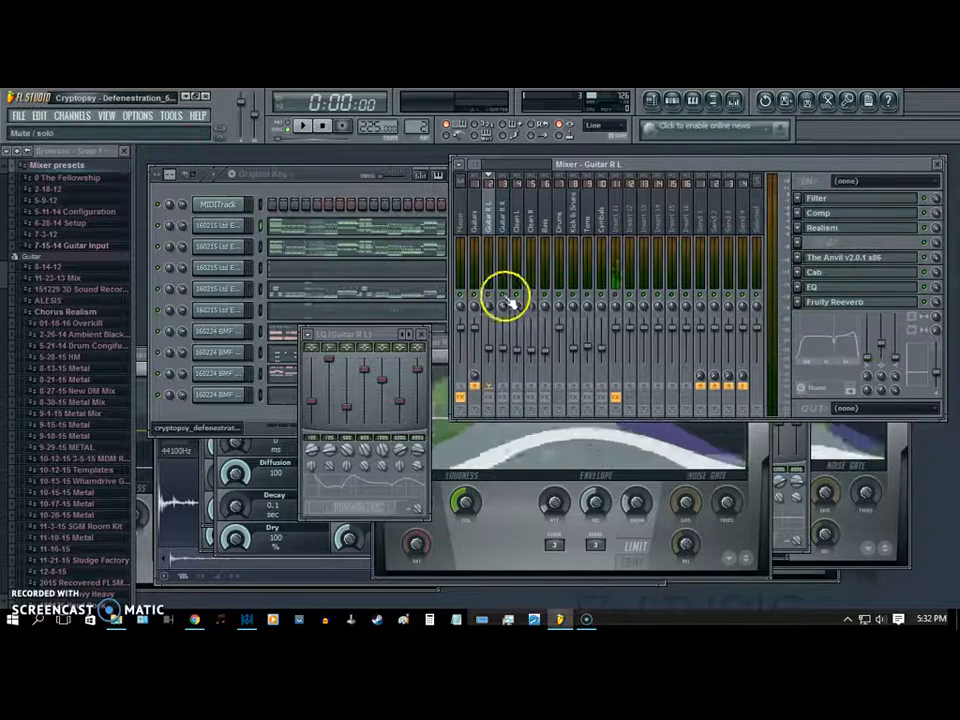
- Play the song briefly with effects bypassed and enable the effect slots on the guitar, clean, bass, kick and snare, toms and cymbals tracks
left_click(300, 127)
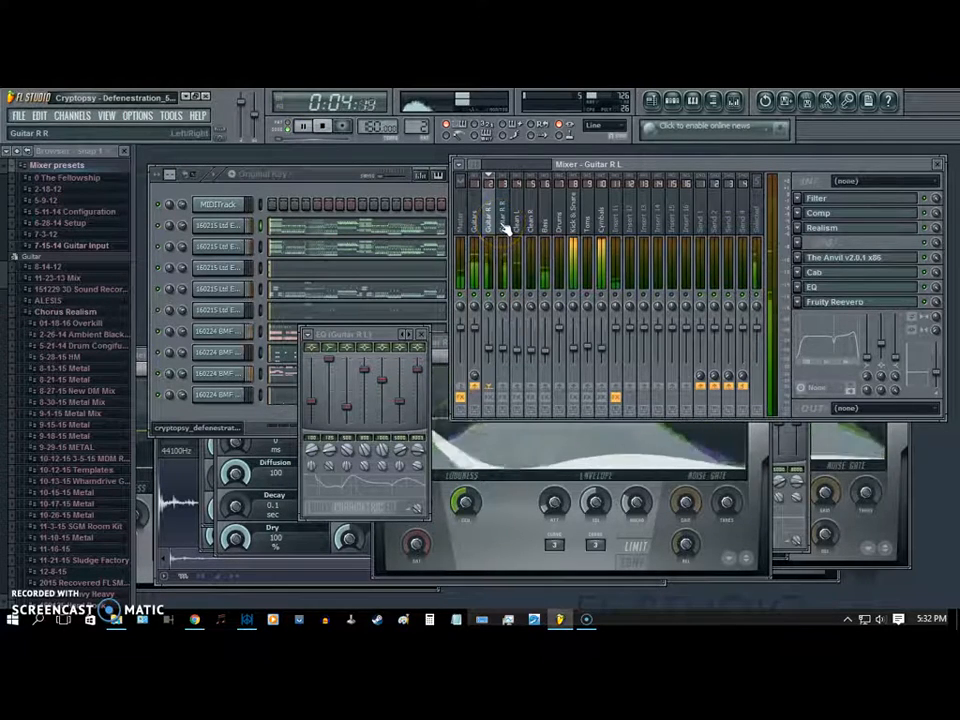
left_click(321, 125)
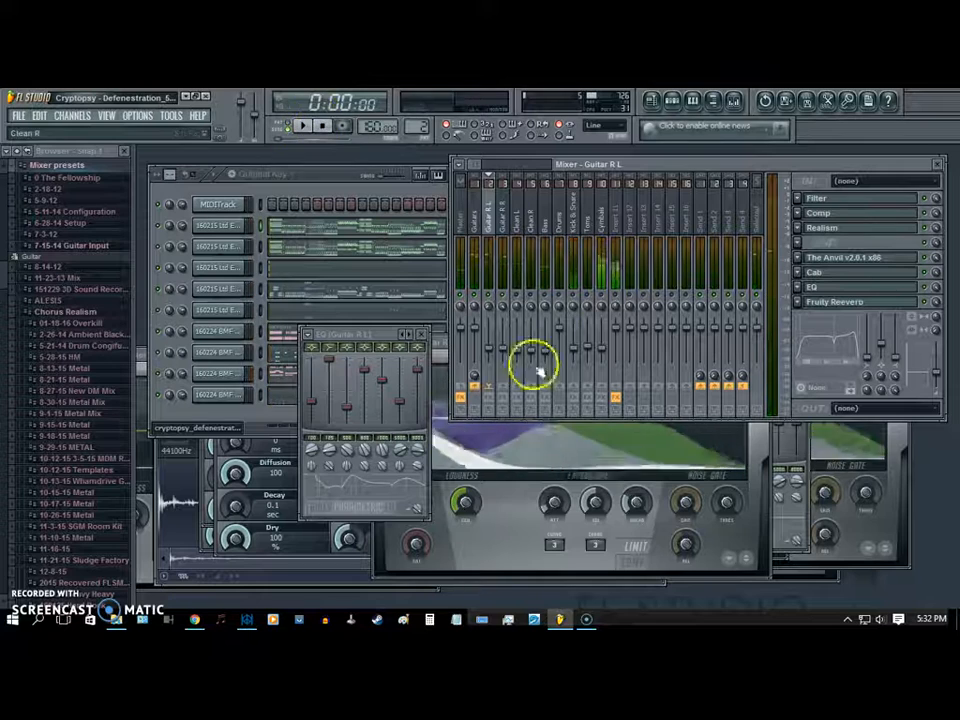
left_click(489, 399)
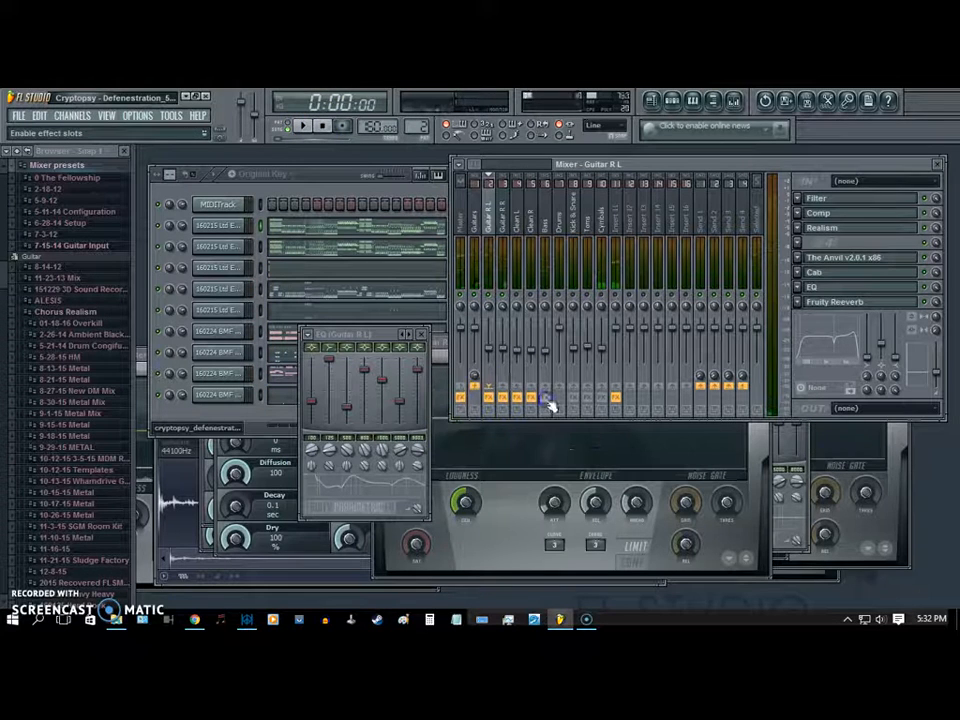
- Play the song with effects enabled while viewing the effect slots of the Master, Clean L and guitar tracks
left_click(504, 229)
left_click(488, 227)
left_click(461, 226)
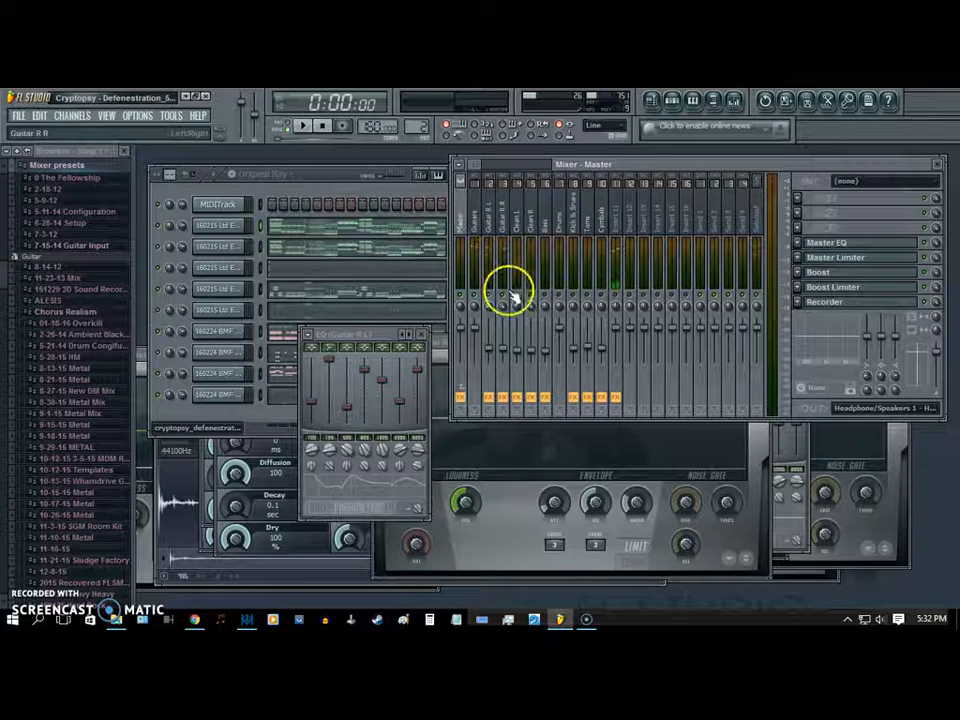
left_click(303, 127)
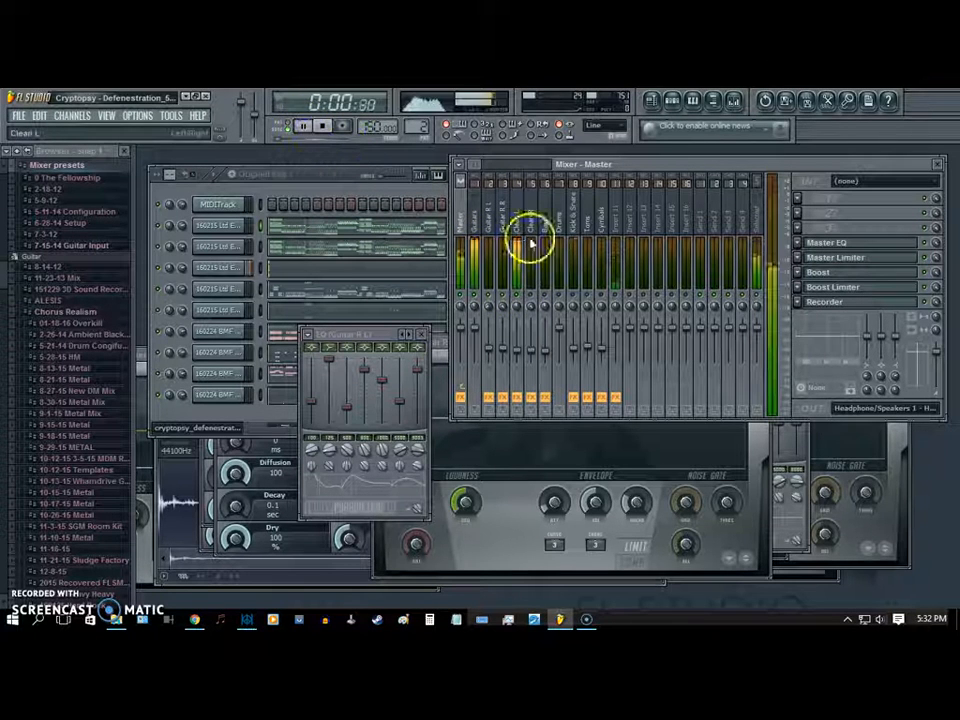
left_click(519, 226)
left_click(505, 230)
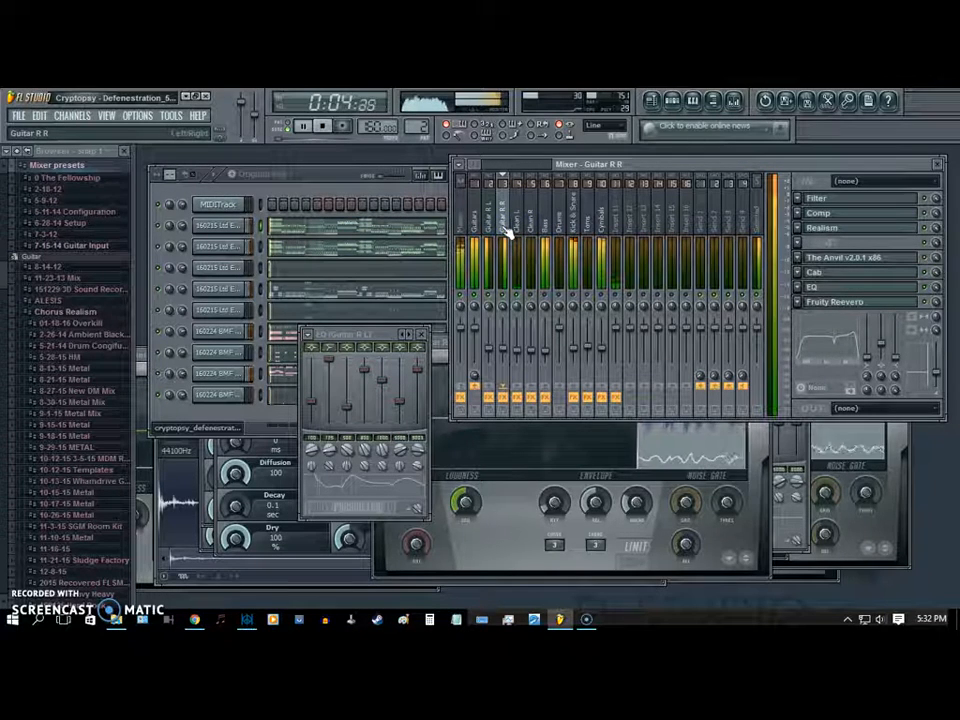
- Select the Guitar R L track and close its Comp window
left_click(491, 222)
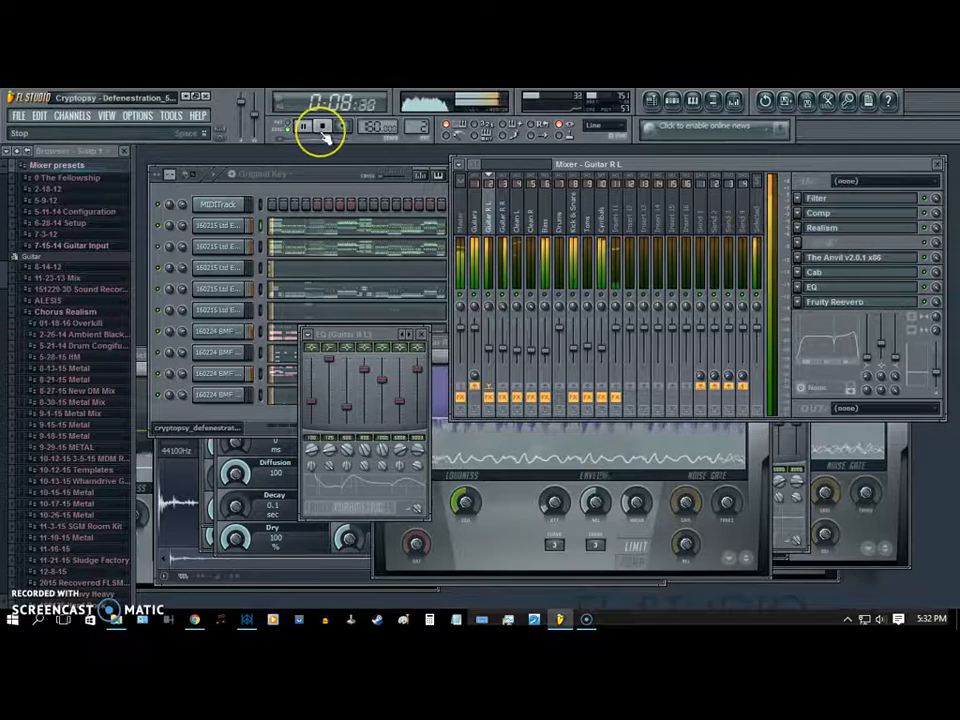
left_click(872, 213)
left_click(876, 216)
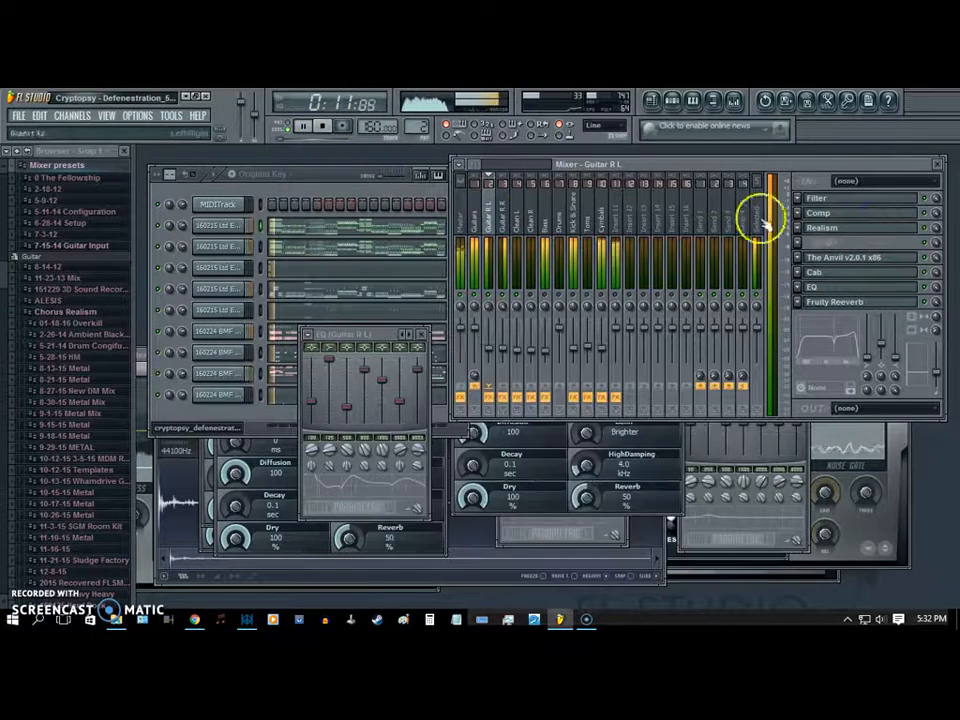
- Compare the Realism chorus pedal settings of the Guitar R R and Guitar R L tracks during playback
left_click(504, 228)
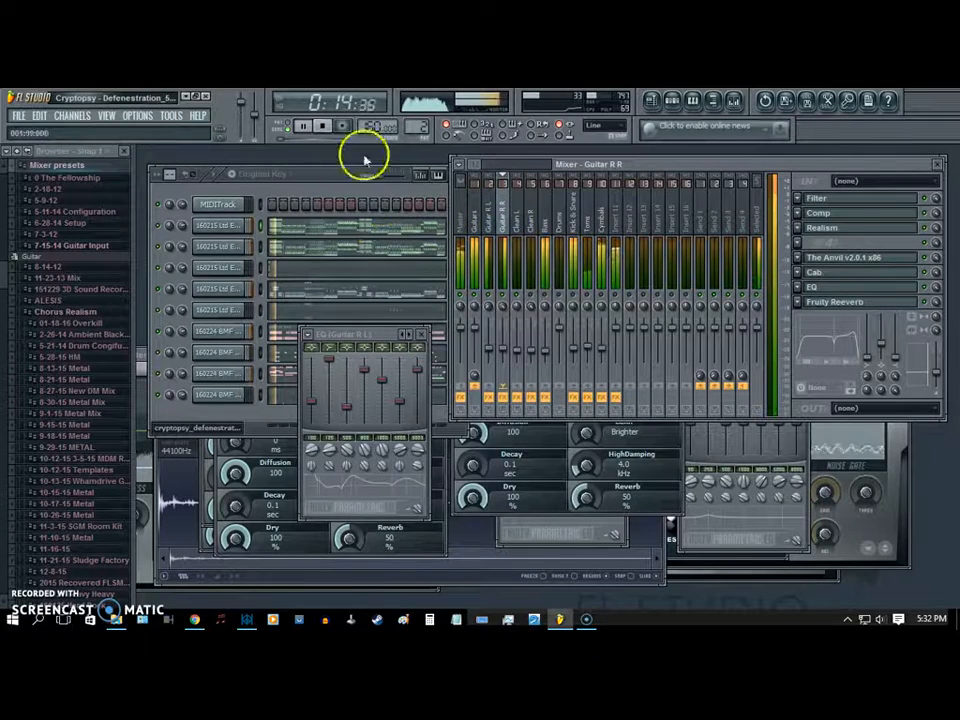
left_click(826, 228)
left_click_drag(290, 406, 302, 424)
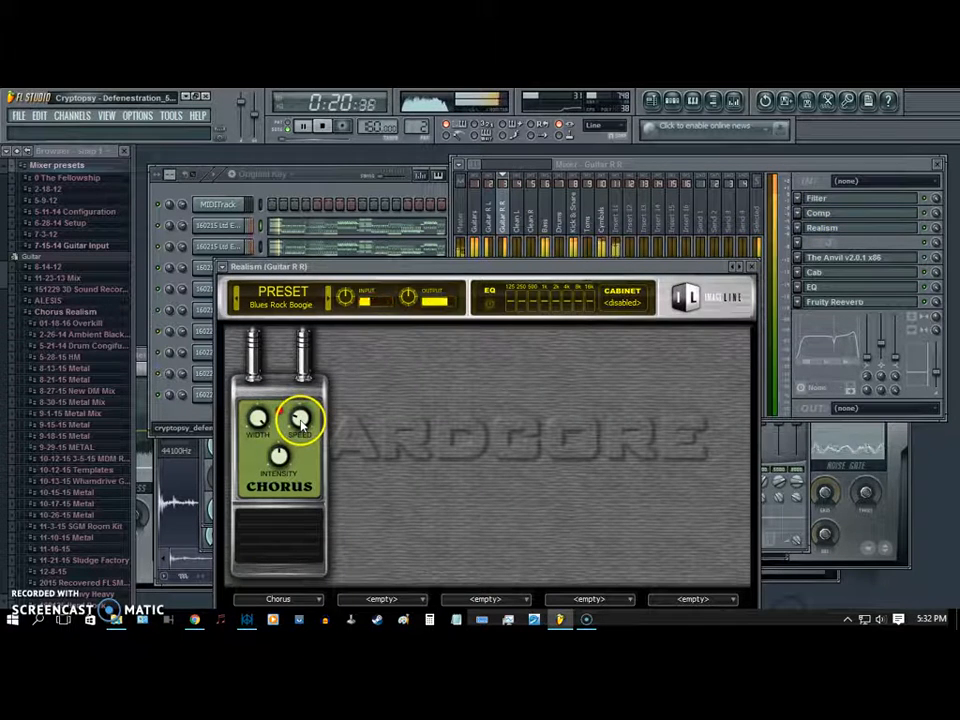
left_click(497, 215)
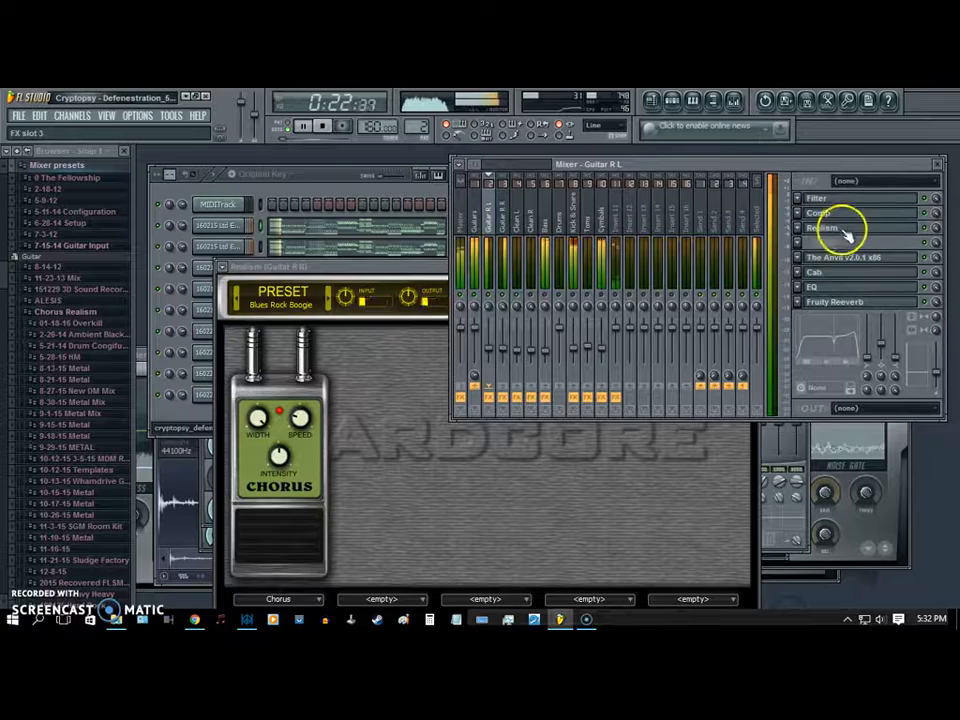
left_click(836, 227)
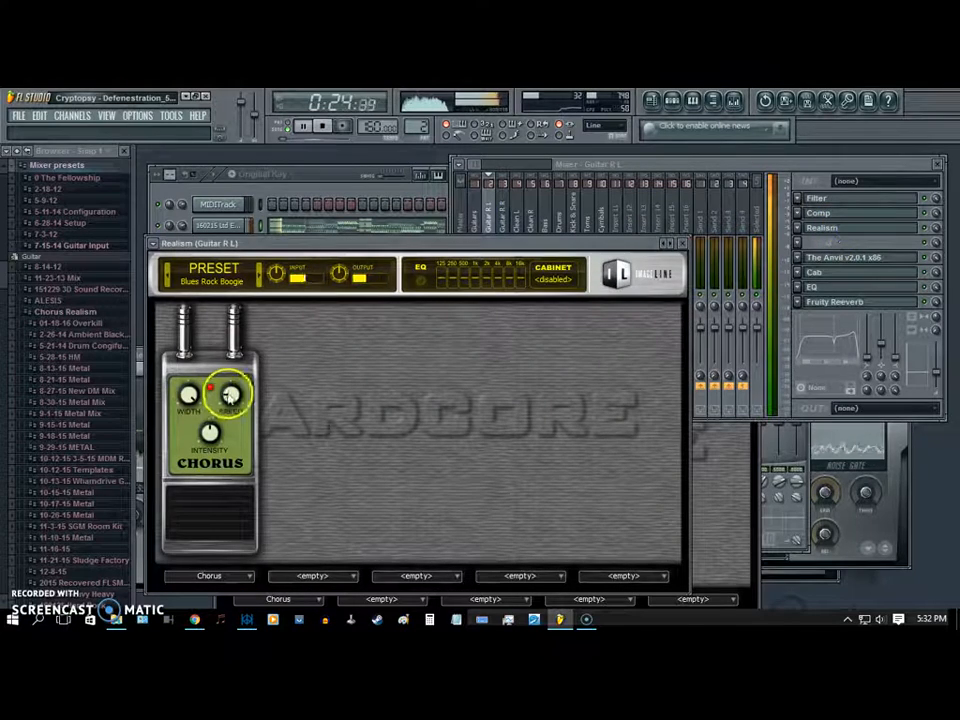
- Check the Clean R track's effects and bring the step sequencer and the Guitar R L mixer track into view during playback
left_click(504, 224)
left_click(532, 222)
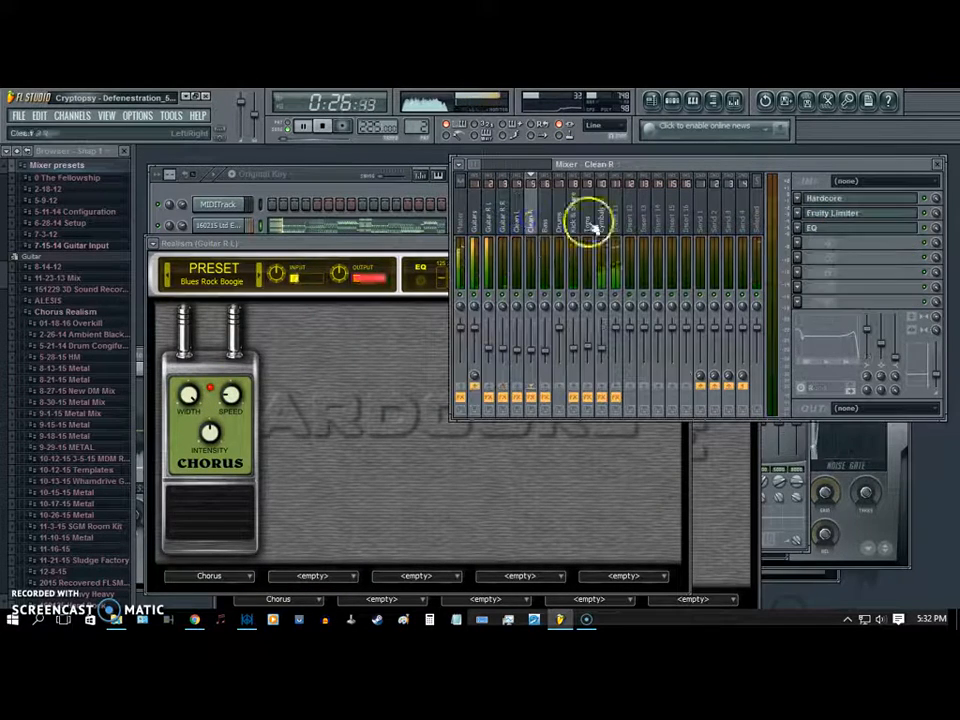
left_click(295, 177)
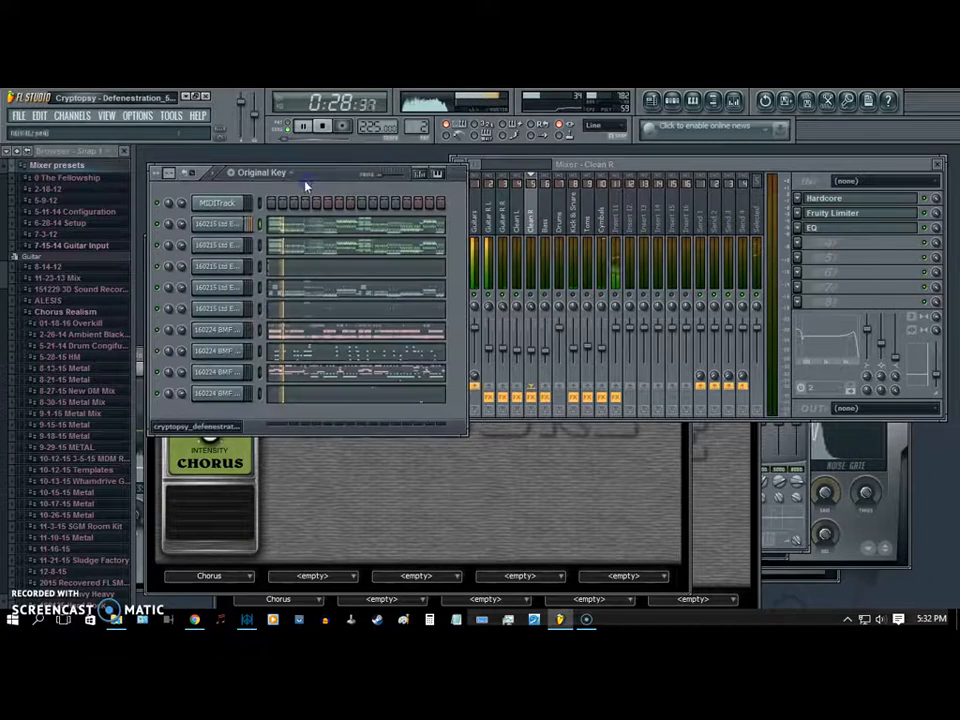
left_click(535, 118)
left_click(486, 216)
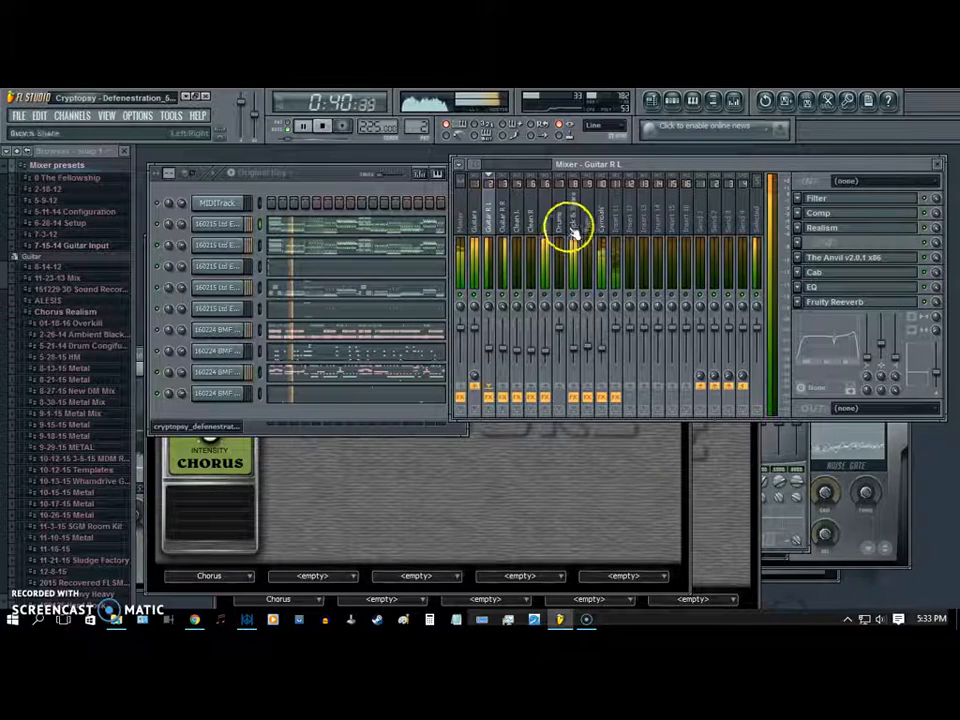
- Compare the effect slots of the Guitar R L and Guitar R R tracks during playback and stop the song
left_click(506, 216)
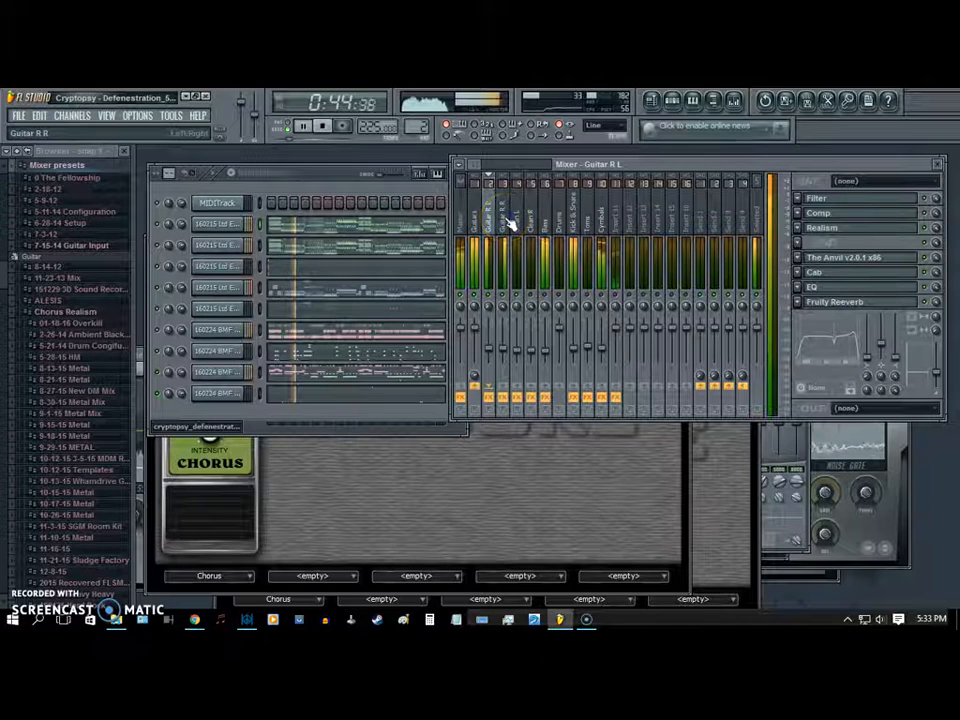
left_click(489, 217)
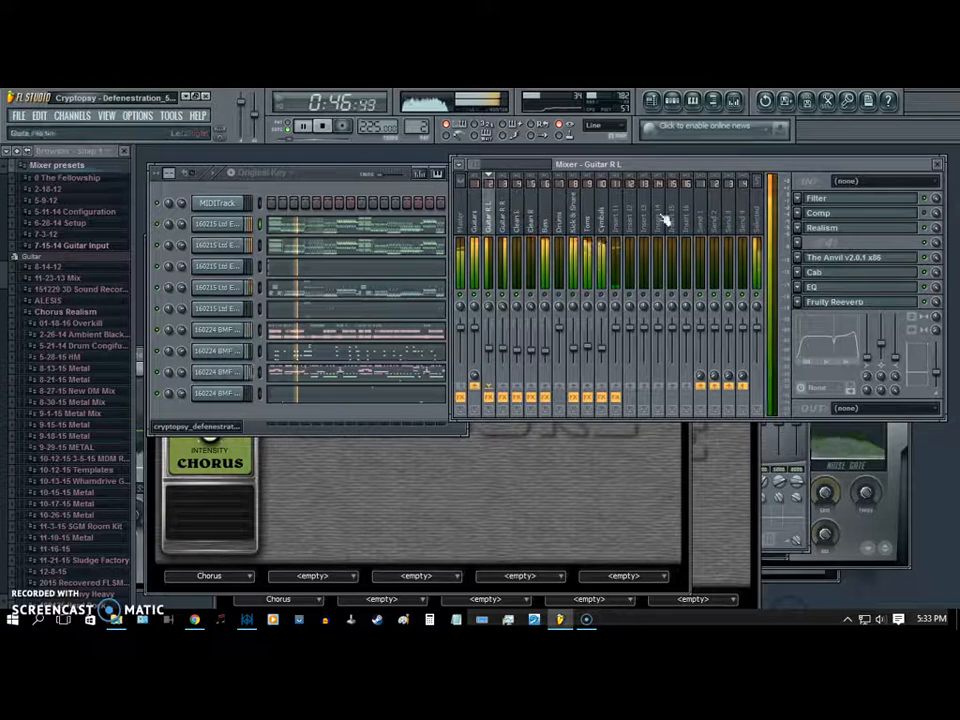
left_click(926, 213)
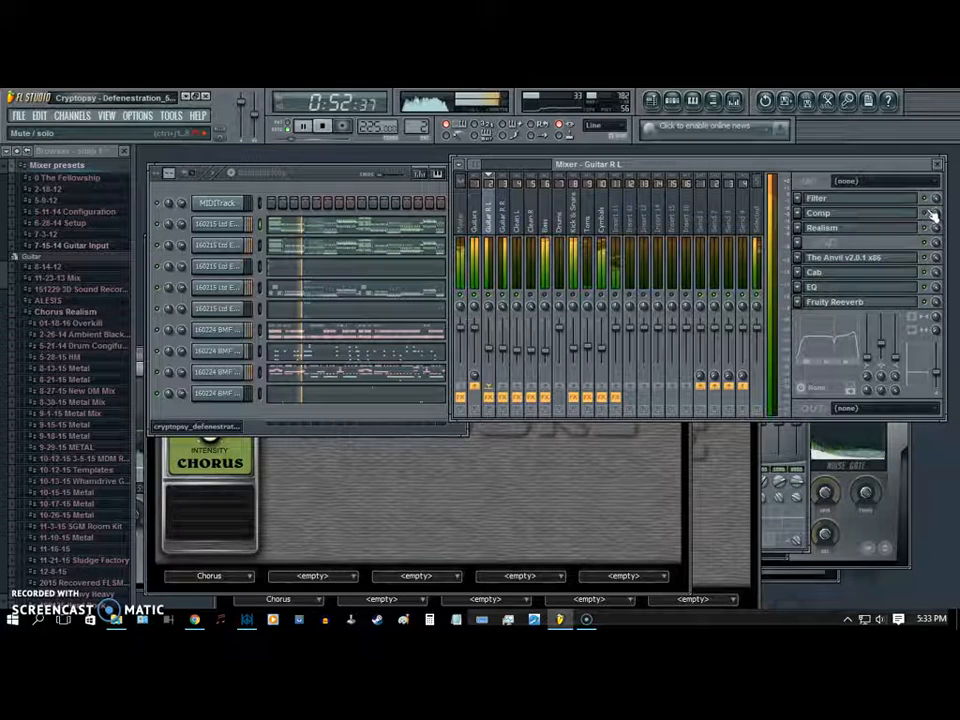
left_click(501, 214)
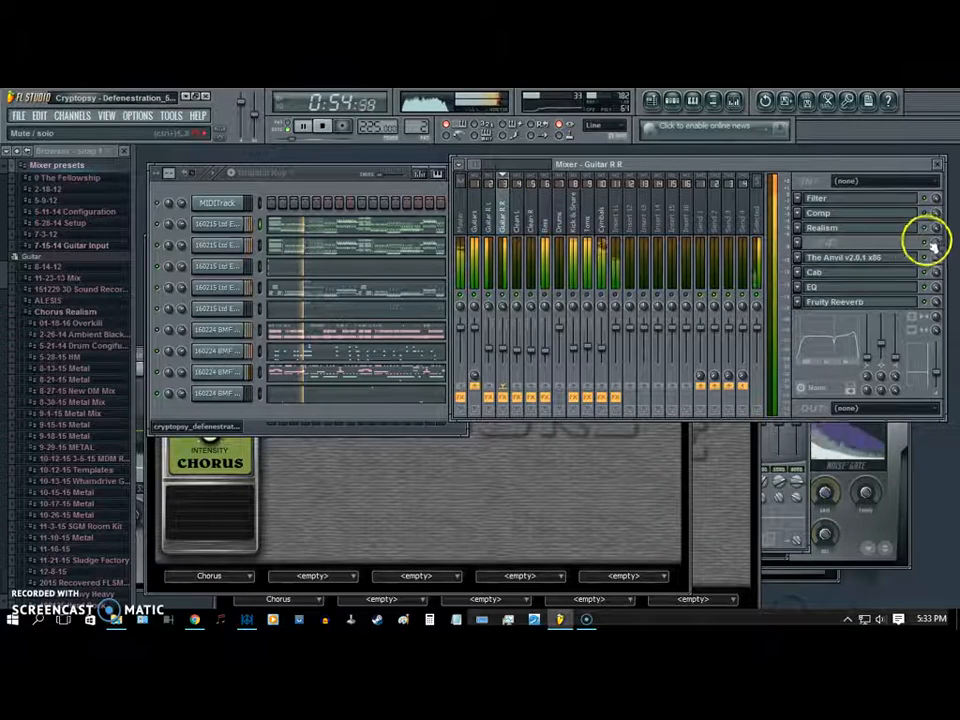
left_click(489, 214)
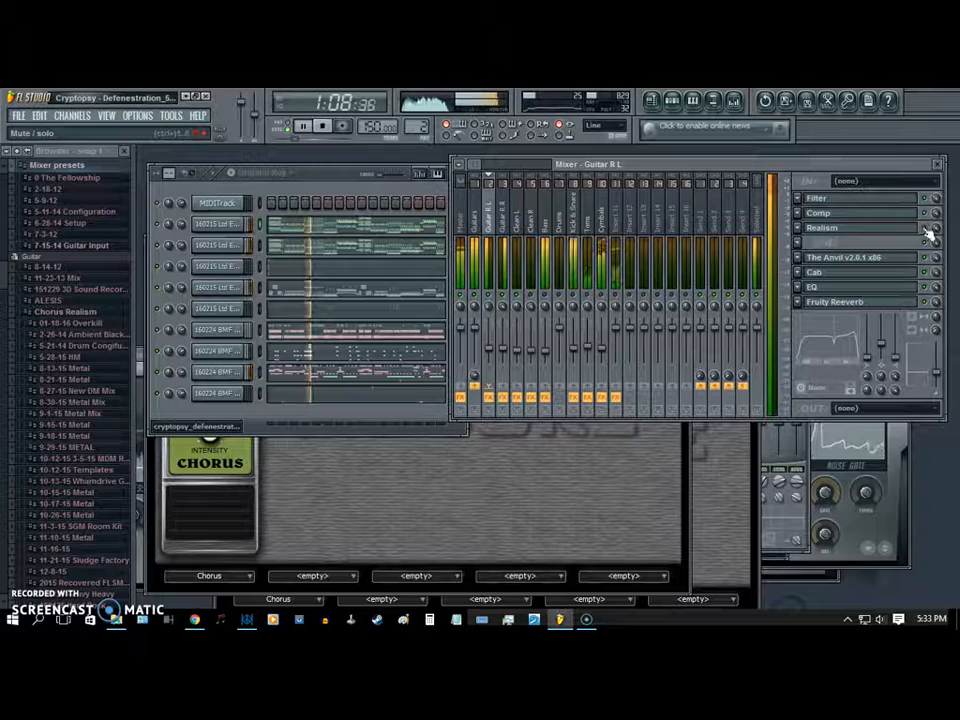
left_click(502, 221)
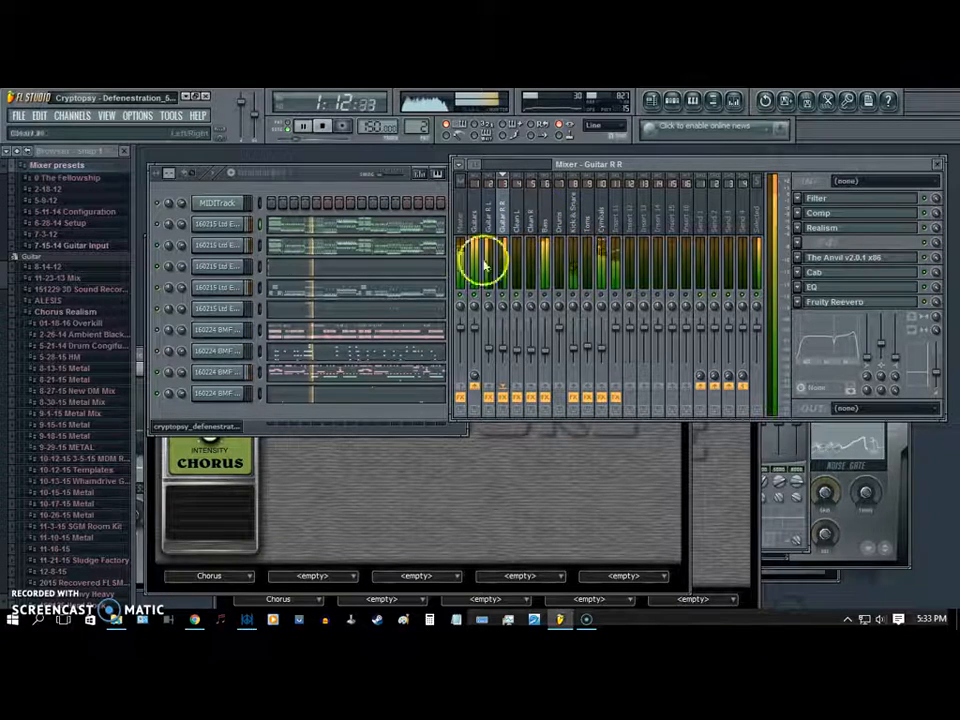
left_click(323, 127)
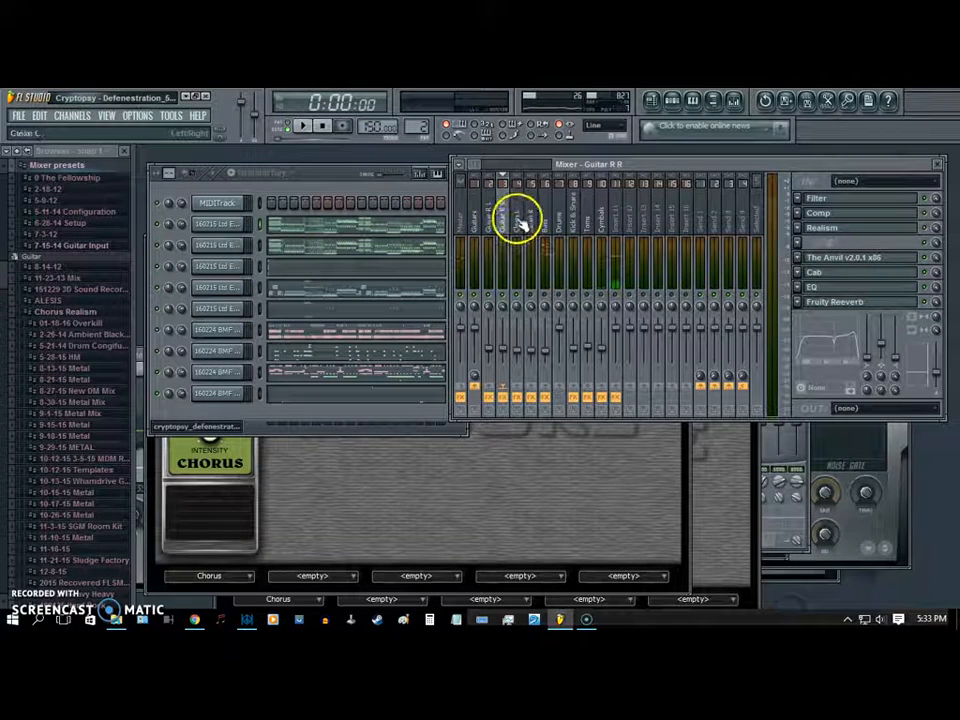
- Select the Clean L track and play only the opening of the song
left_click(519, 218)
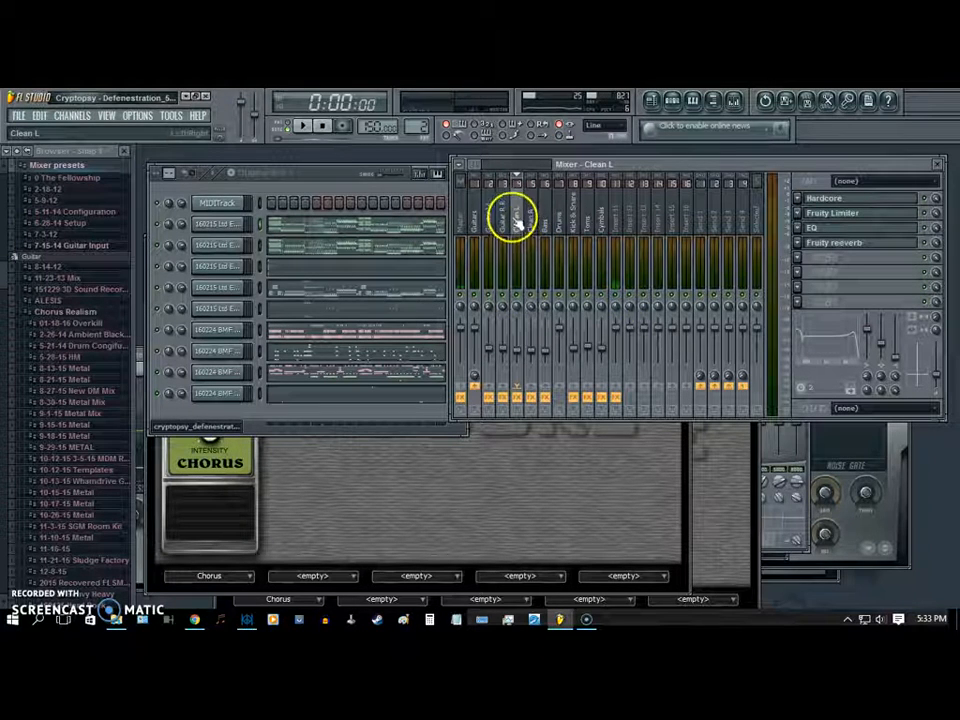
left_click(301, 125)
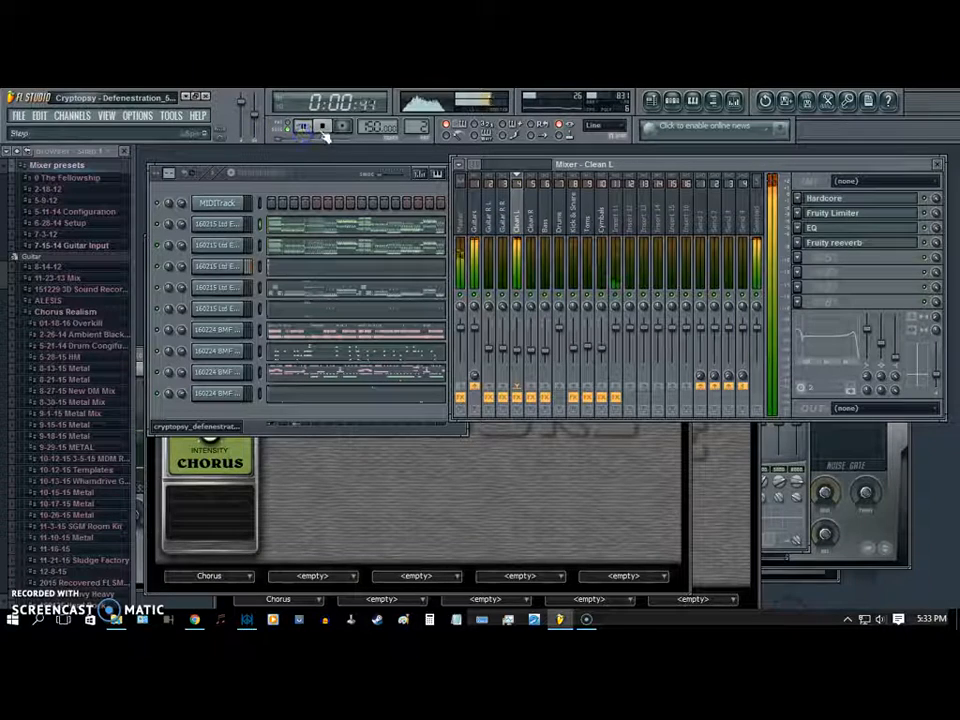
left_click(324, 127)
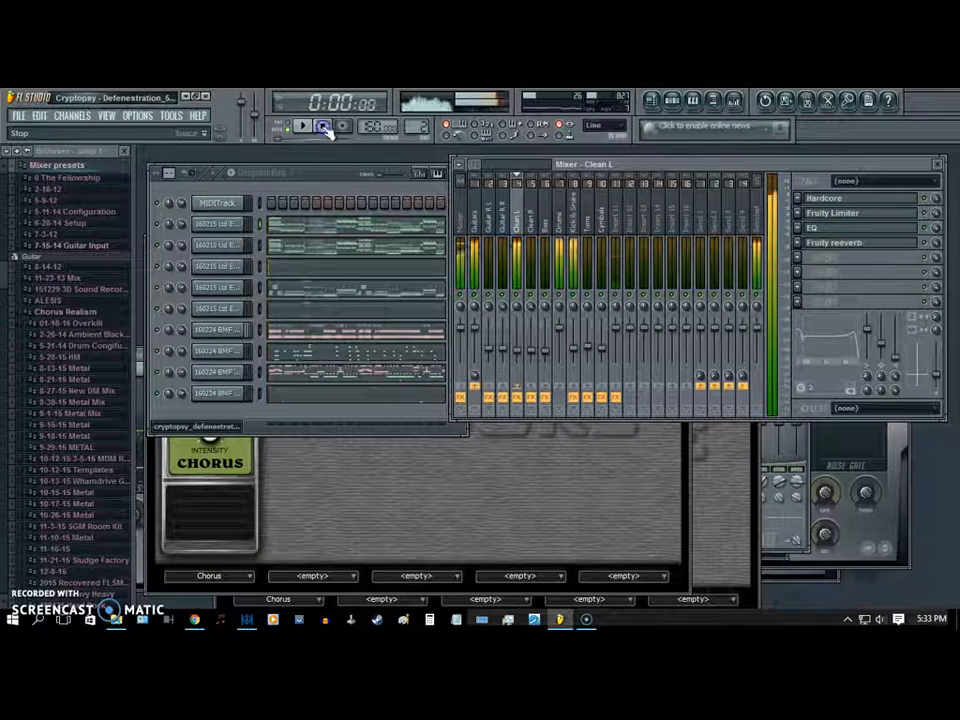
- Examine the effects on the Drums, Kick & Snare, Toms and Cymbals tracks, including the Kick & Snare Hardcore pedals
left_click(561, 222)
left_click(563, 295)
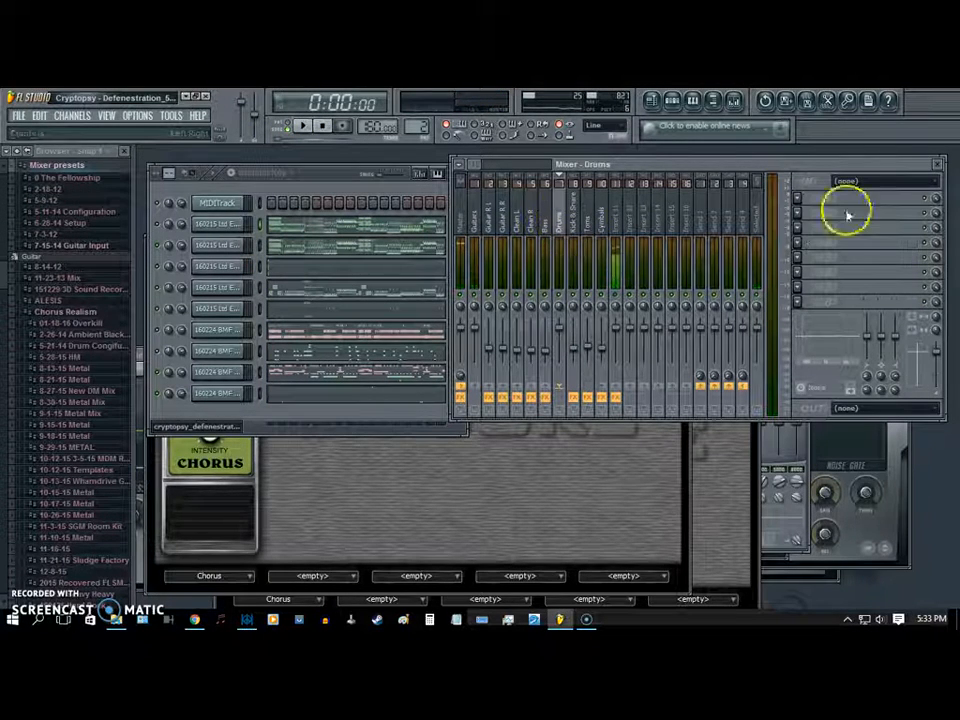
left_click(570, 221)
left_click(825, 199)
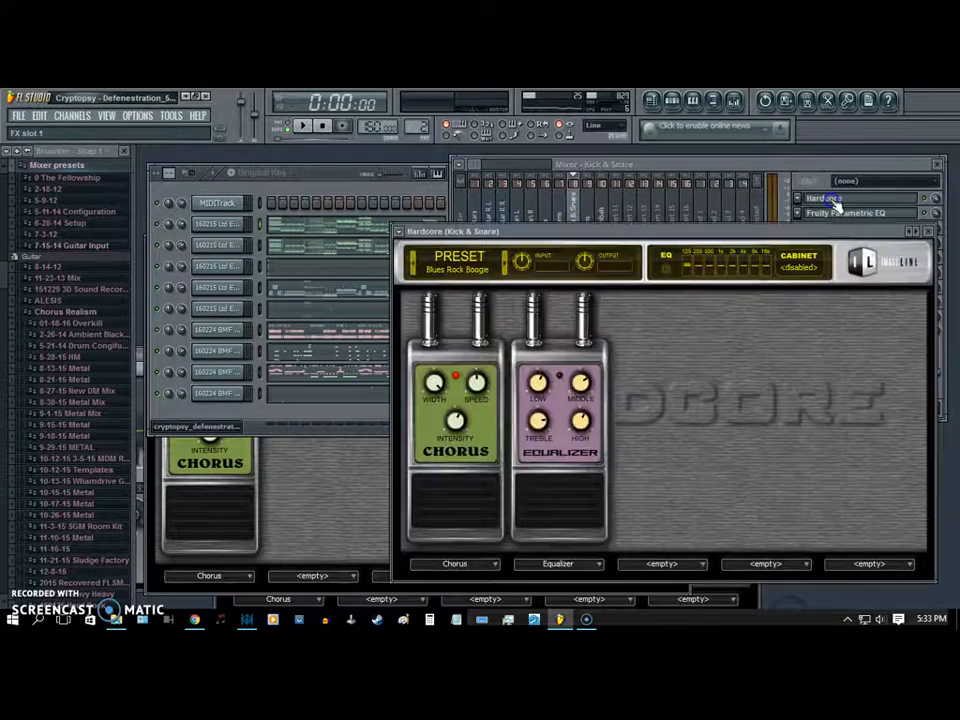
left_click(582, 215)
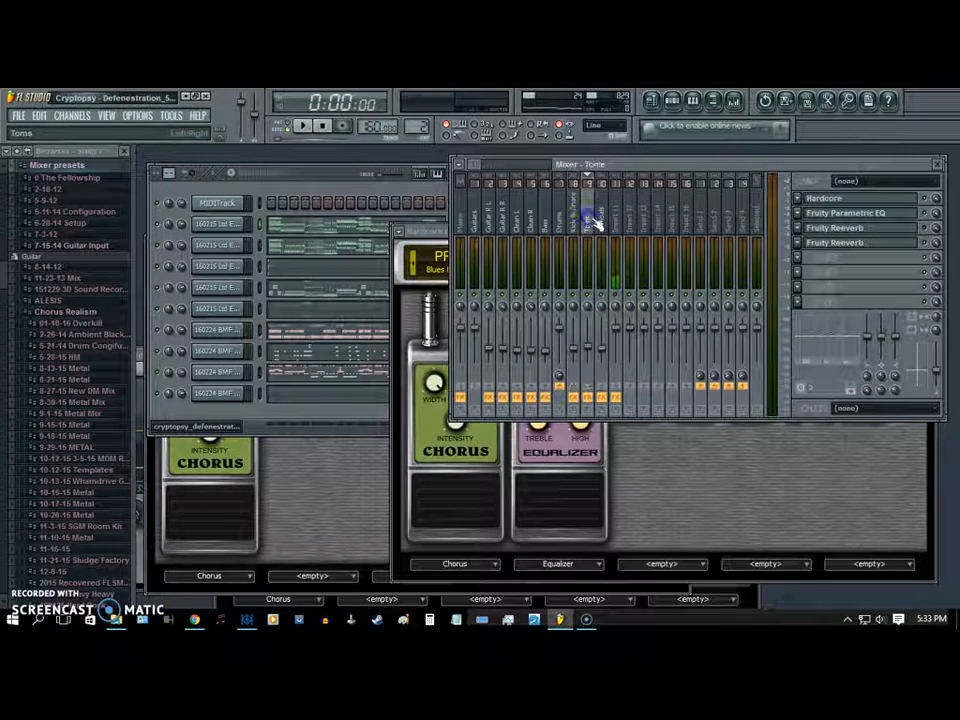
left_click(603, 218)
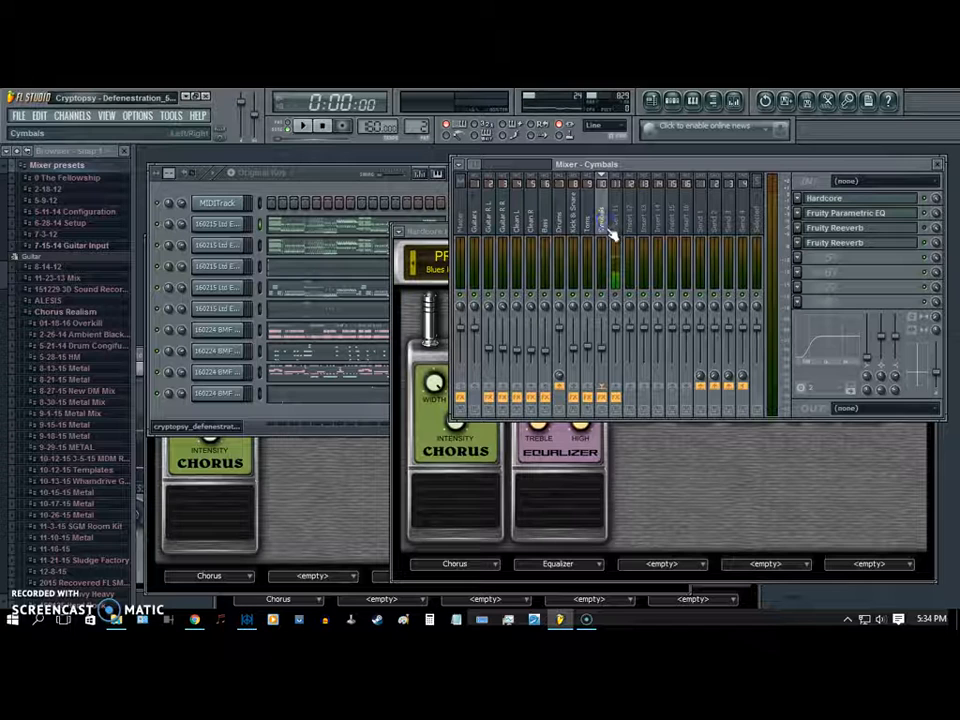
left_click(893, 244)
left_click(893, 244)
left_click(893, 244)
left_click(893, 244)
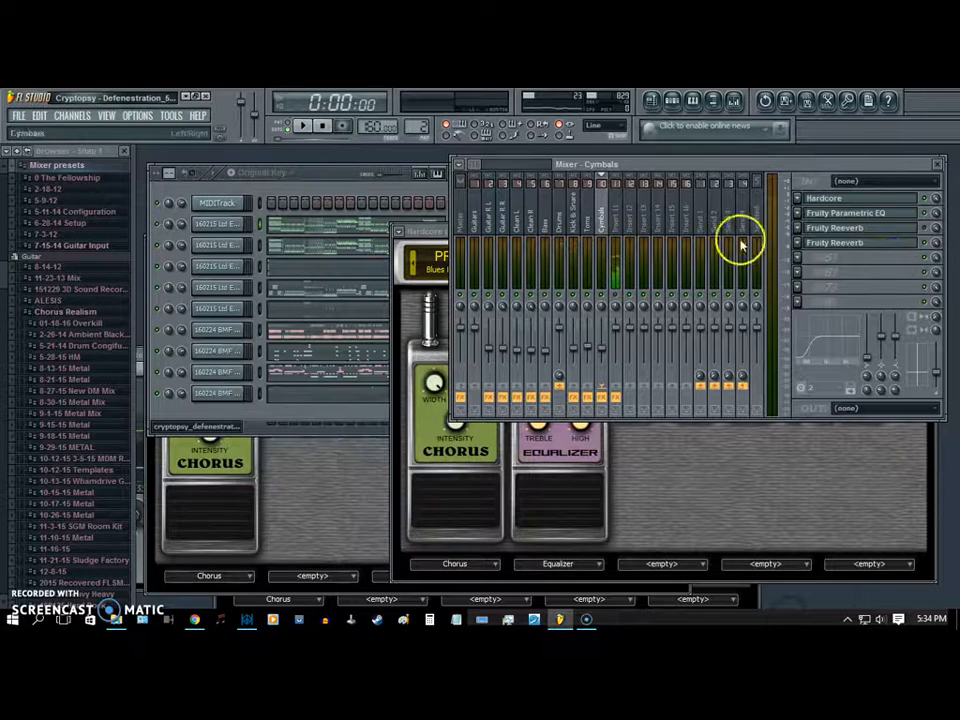
- Compare the drum tracks' effect slots and check the Kick & Snare track's Fruity Parametric EQ
left_click(590, 218)
left_click(575, 217)
left_click(587, 216)
left_click(601, 217)
left_click(578, 216)
left_click(855, 213)
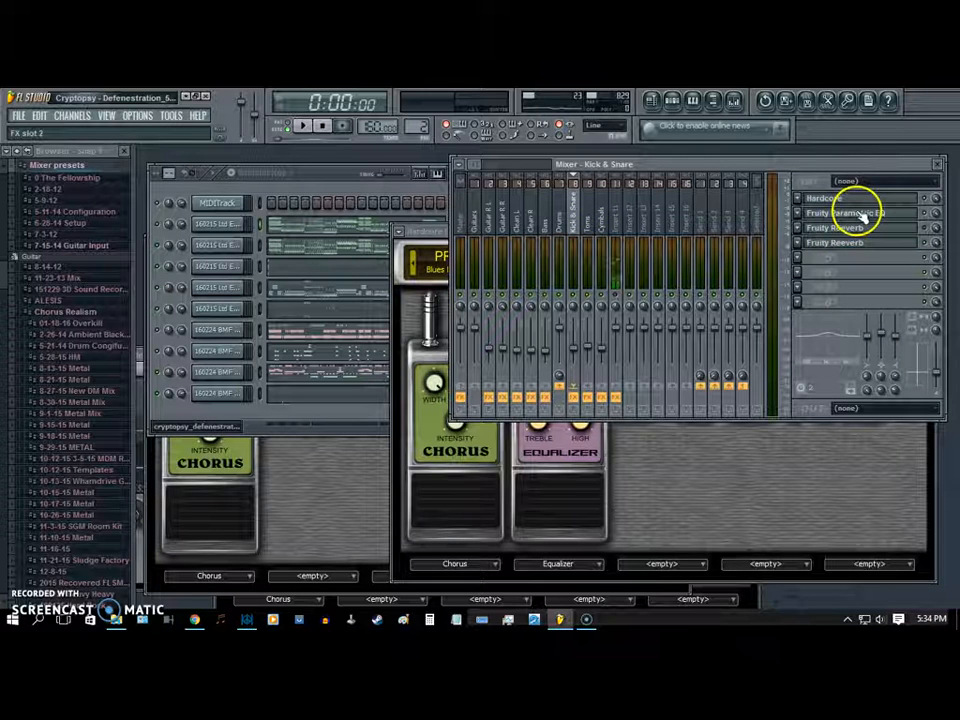
left_click(860, 214)
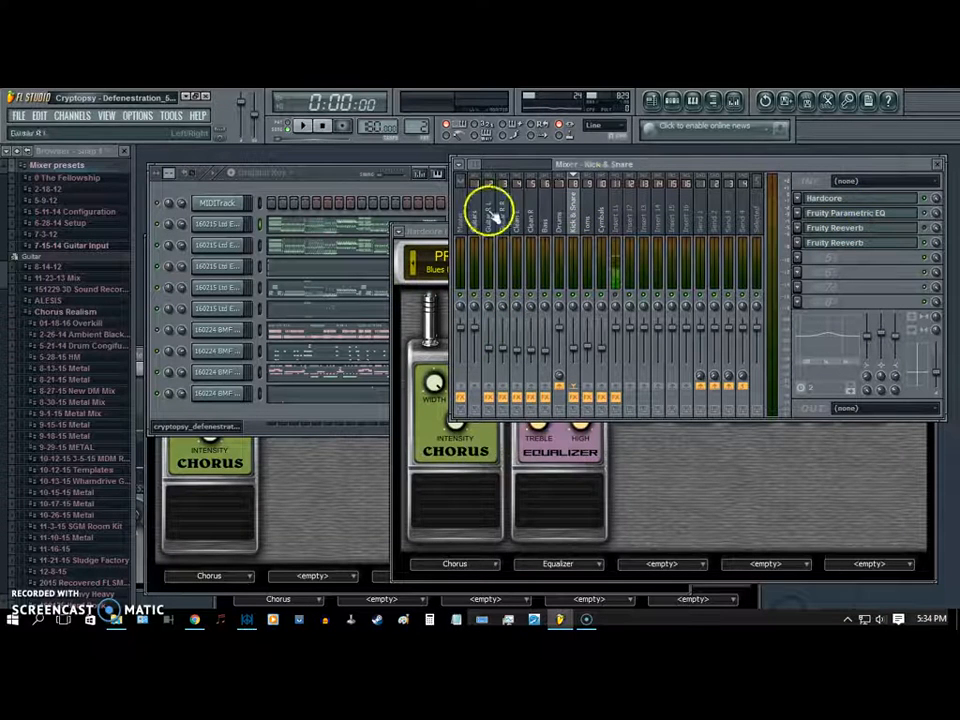
- Check the Fruity Parametric EQ on the Toms and Cymbals tracks and compare Cymbals with Kick & Snare
left_click(593, 216)
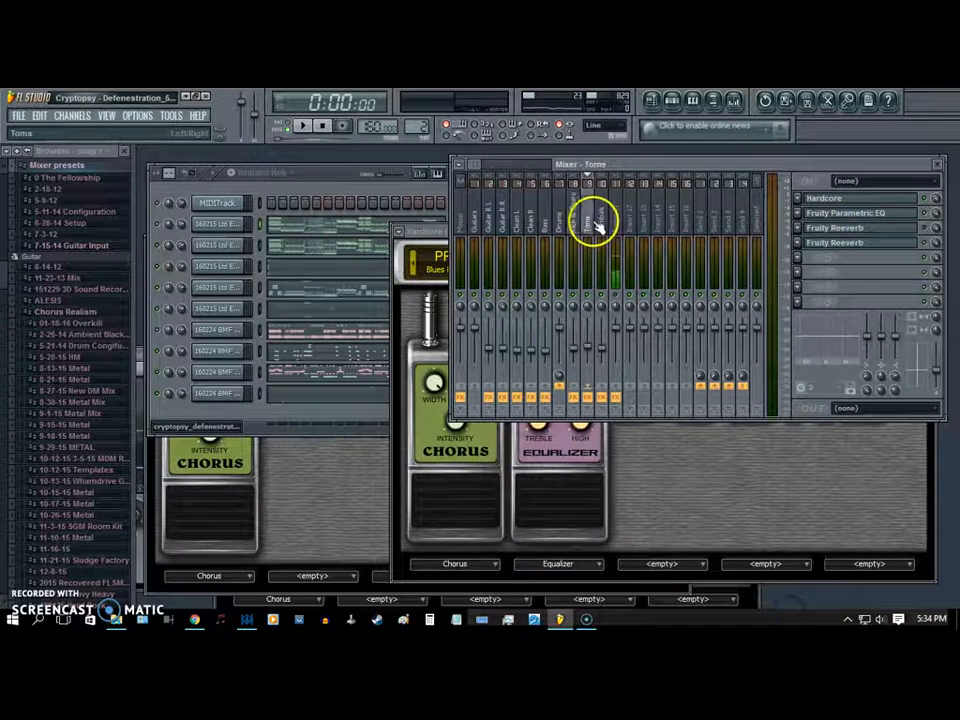
left_click(855, 214)
left_click(603, 200)
left_click(857, 212)
left_click(860, 214)
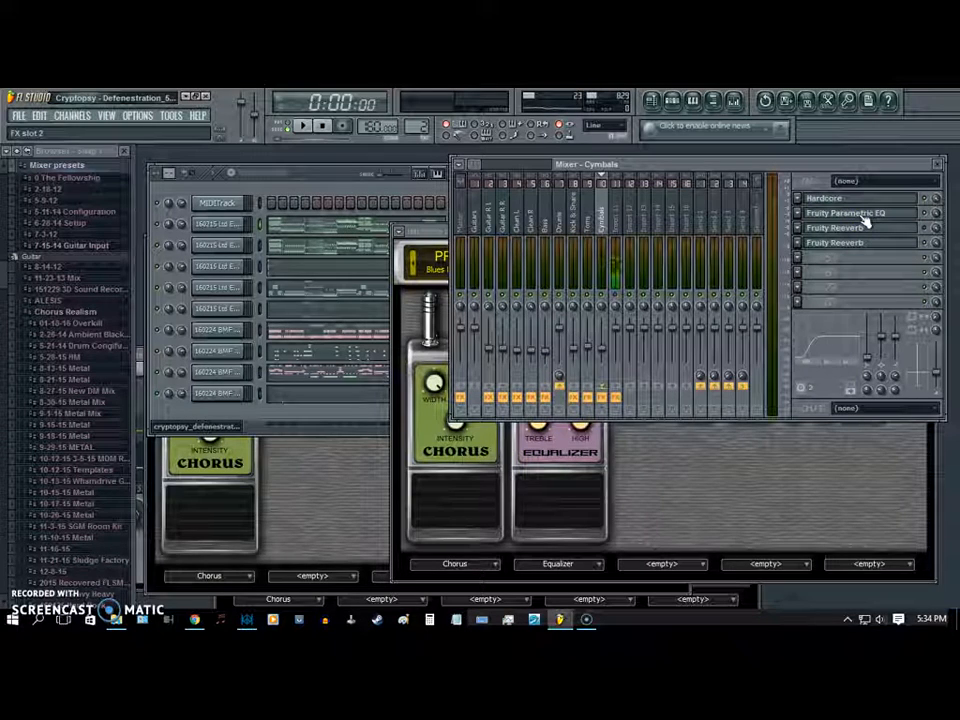
left_click(576, 215)
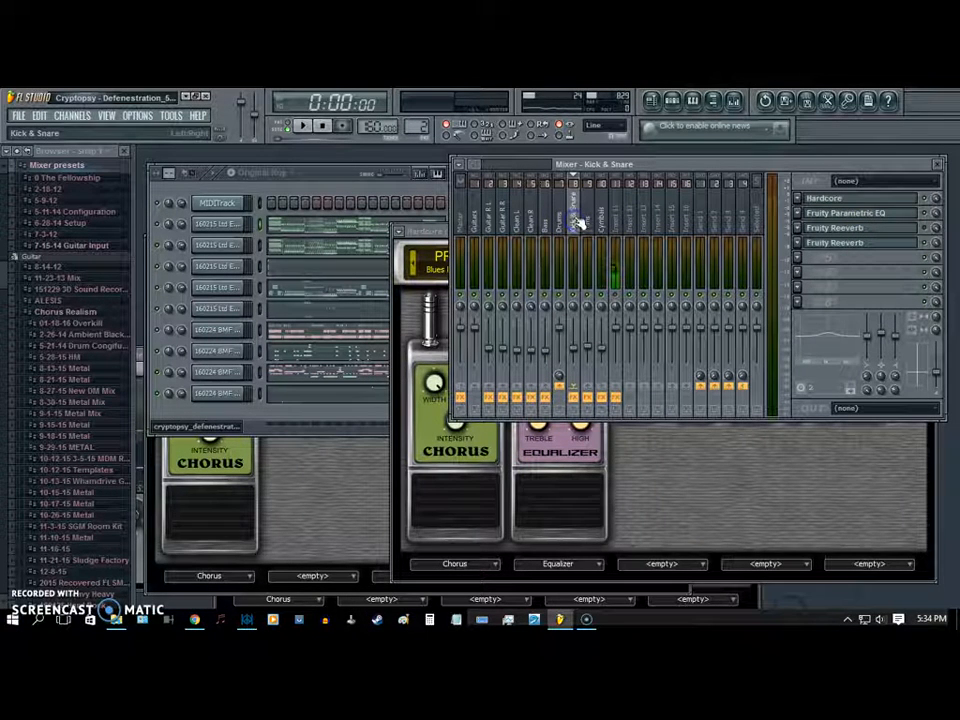
left_click(601, 217)
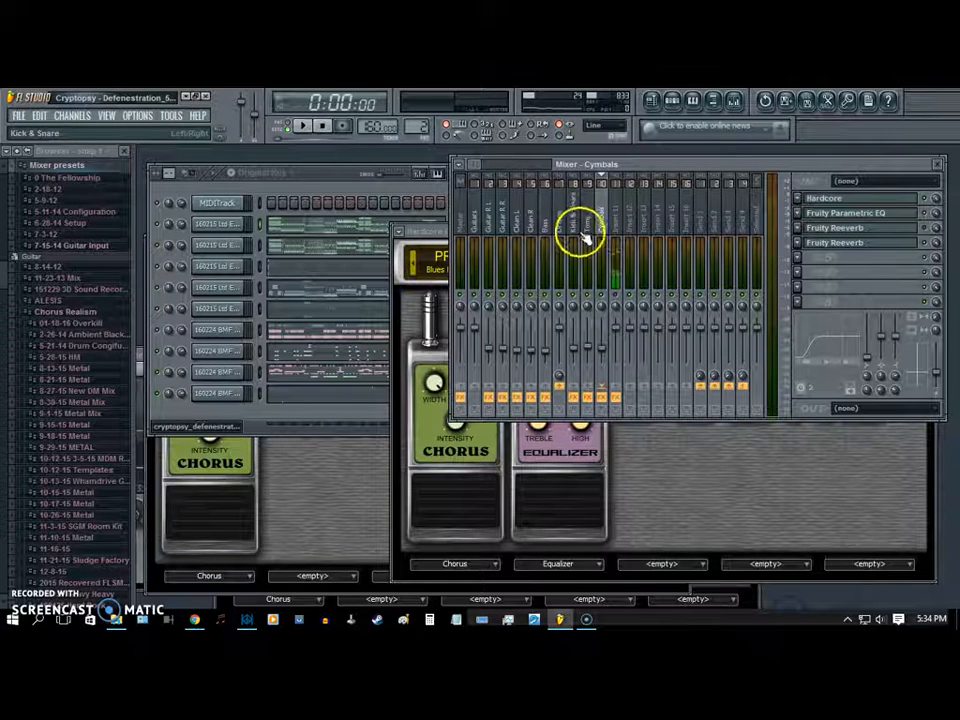
- Examine the Bass track's Hardcore chorus and equalizer pedals and close the effect window
left_click(549, 223)
left_click(822, 198)
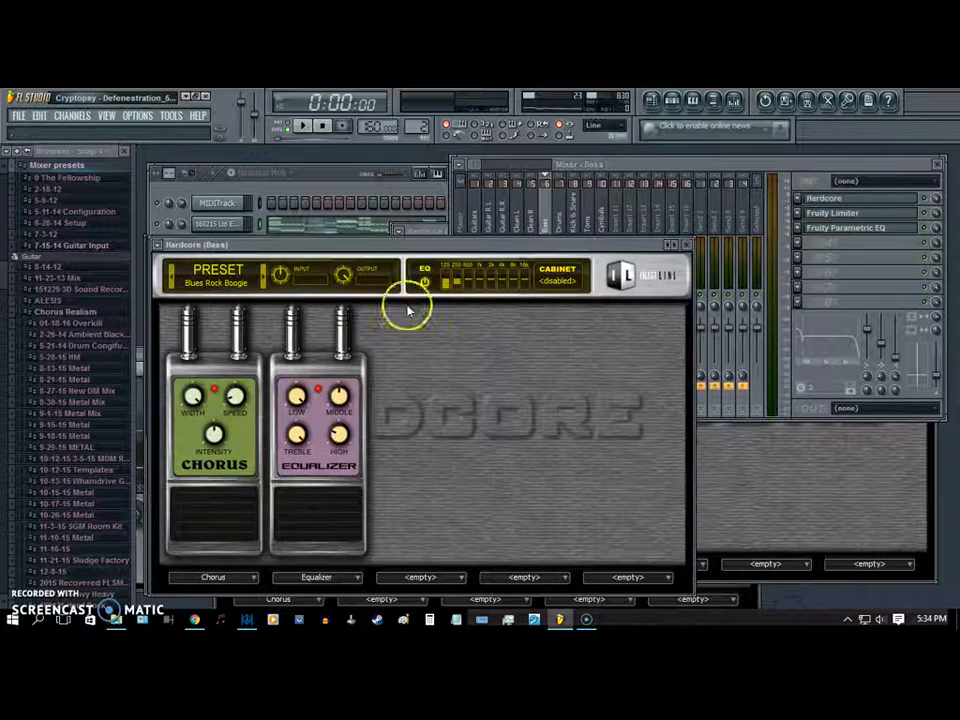
left_click_drag(396, 243, 405, 237)
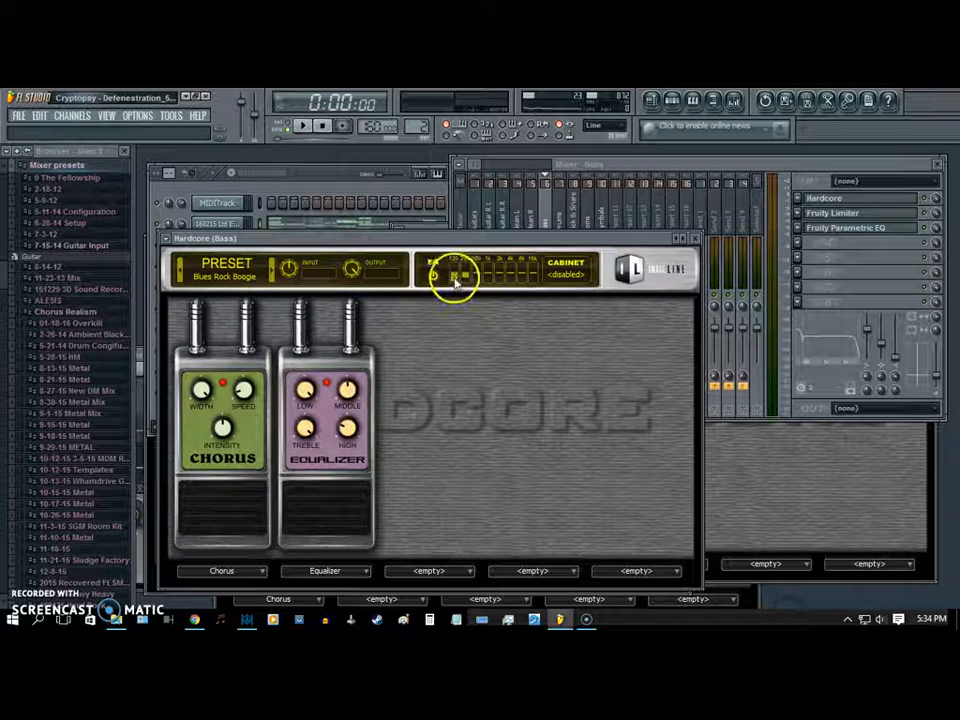
left_click(693, 238)
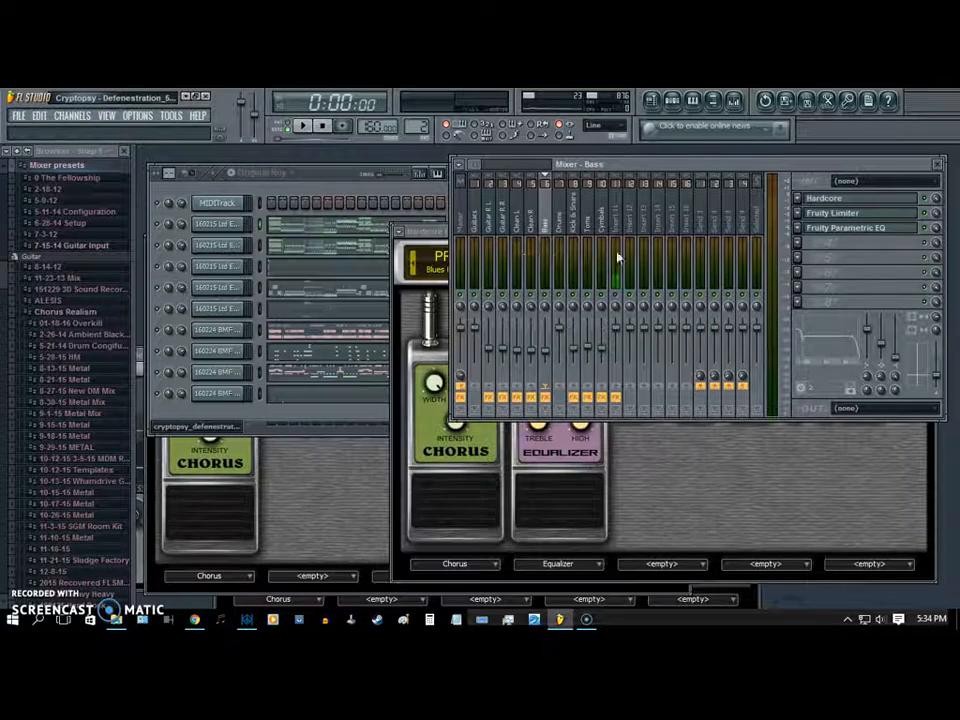
- Play the song and audition the Bass track's Hardcore effect with its Equalizer pedal and EQ switched off and back on
left_click(306, 125)
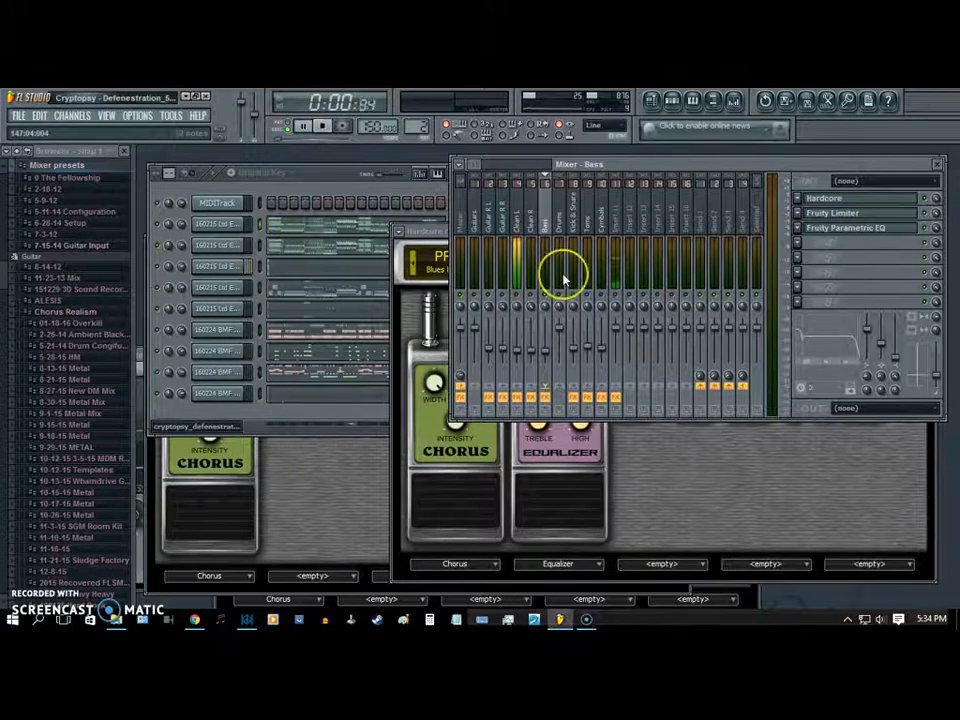
left_click(549, 214)
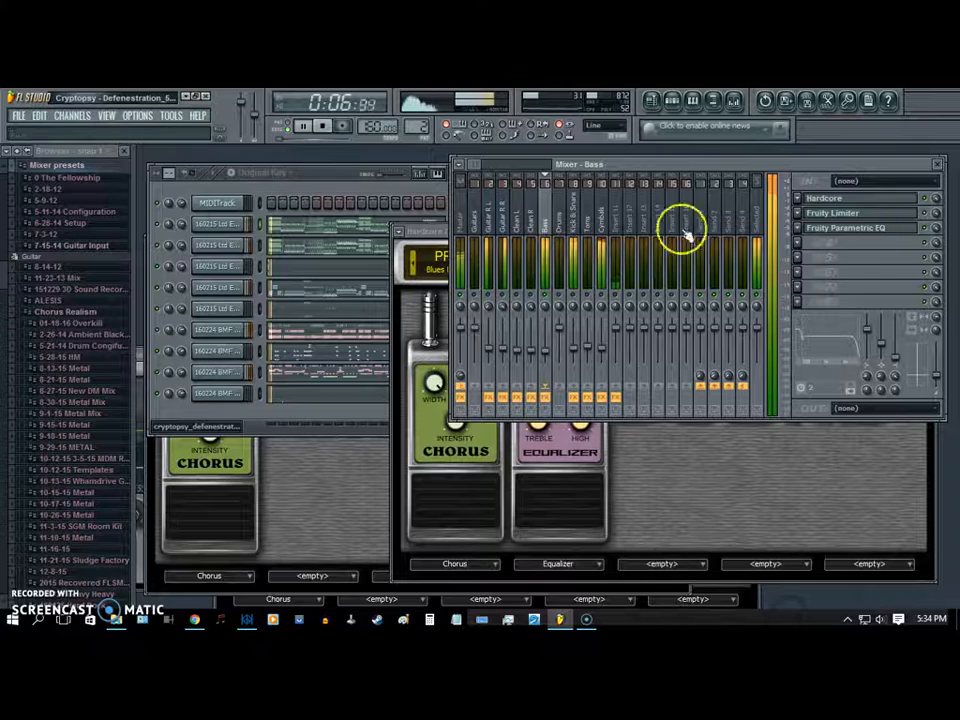
left_click(904, 197)
left_click(332, 497)
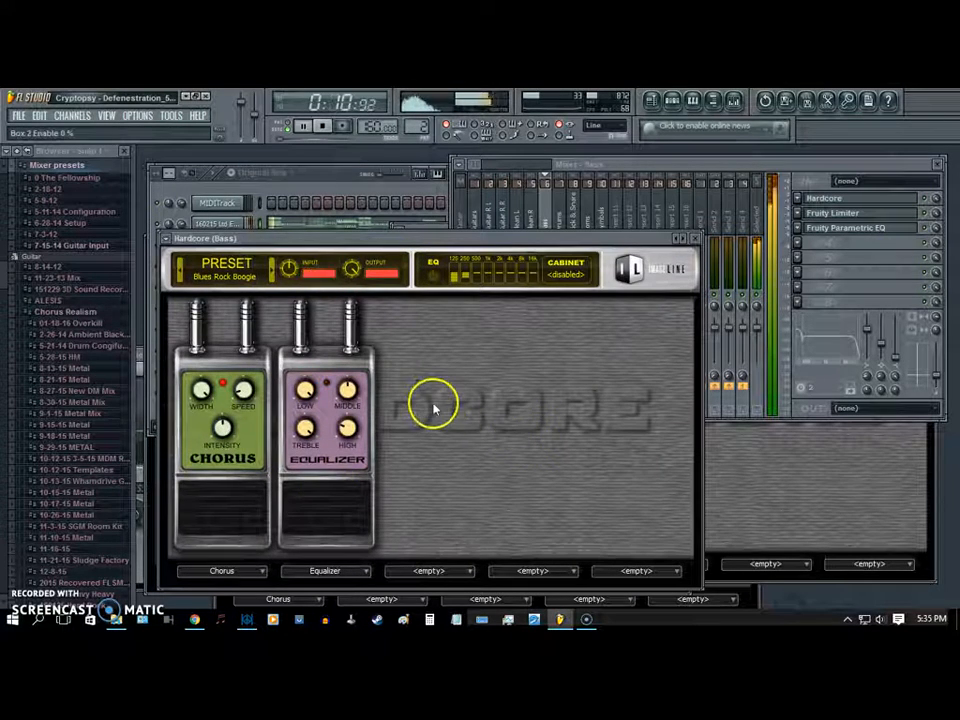
left_click(434, 278)
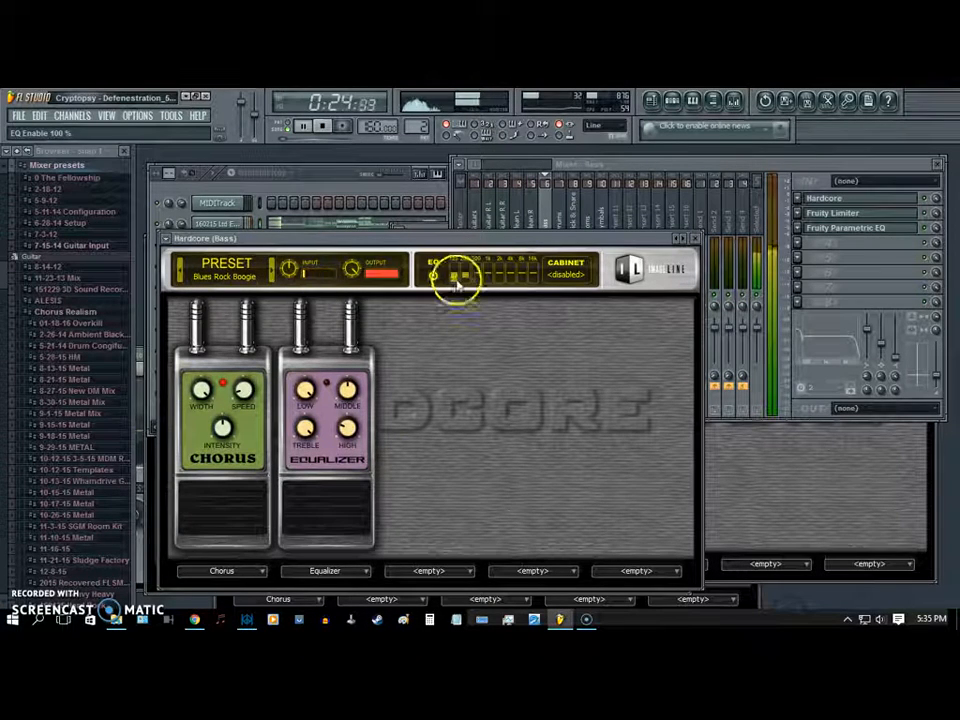
left_click(311, 477)
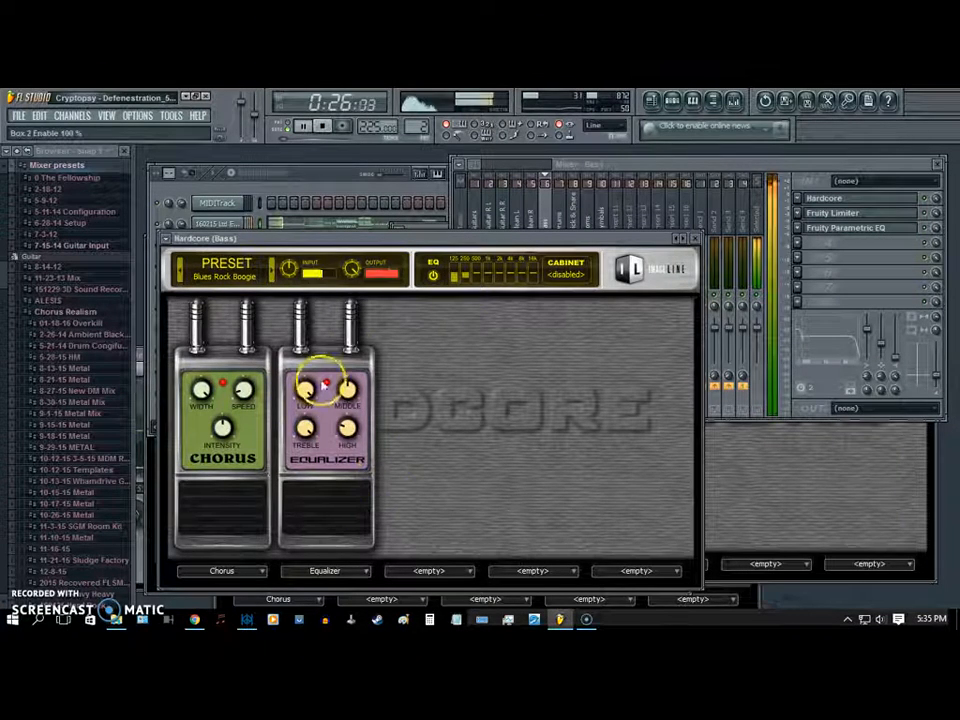
left_click(697, 234)
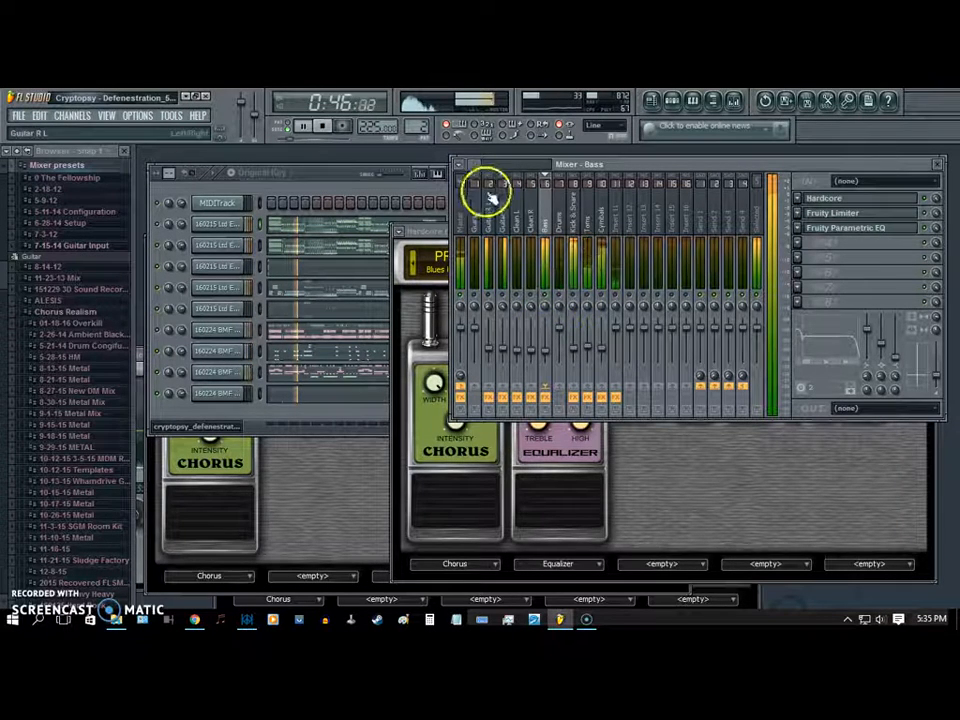
left_click(321, 125)
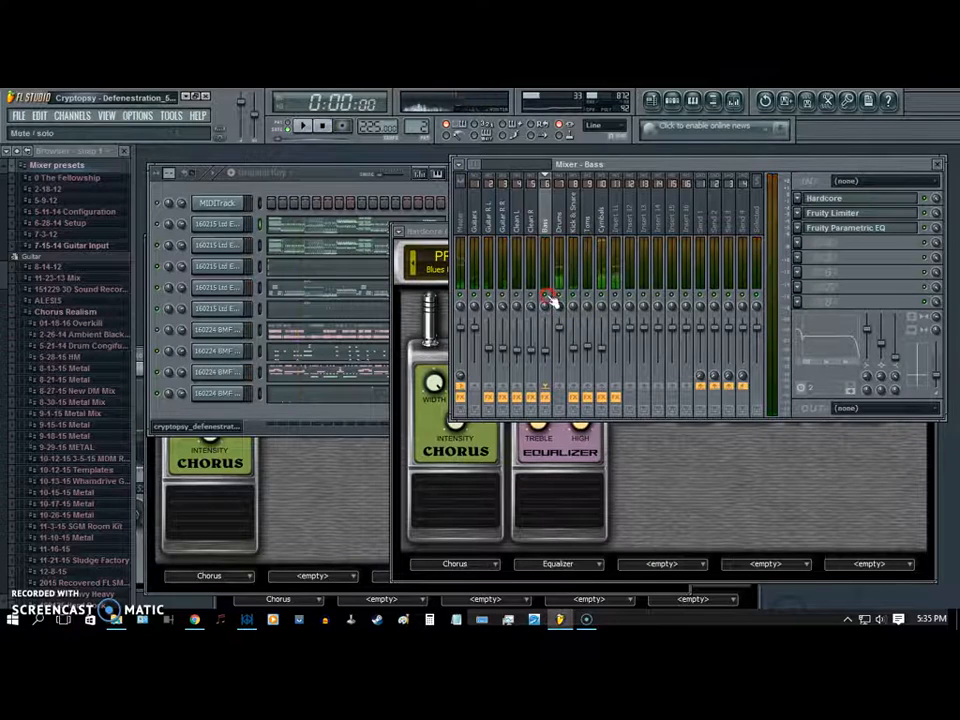
- Play the song with the Master track selected and check its Master EQ and Master Limiter
left_click(464, 218)
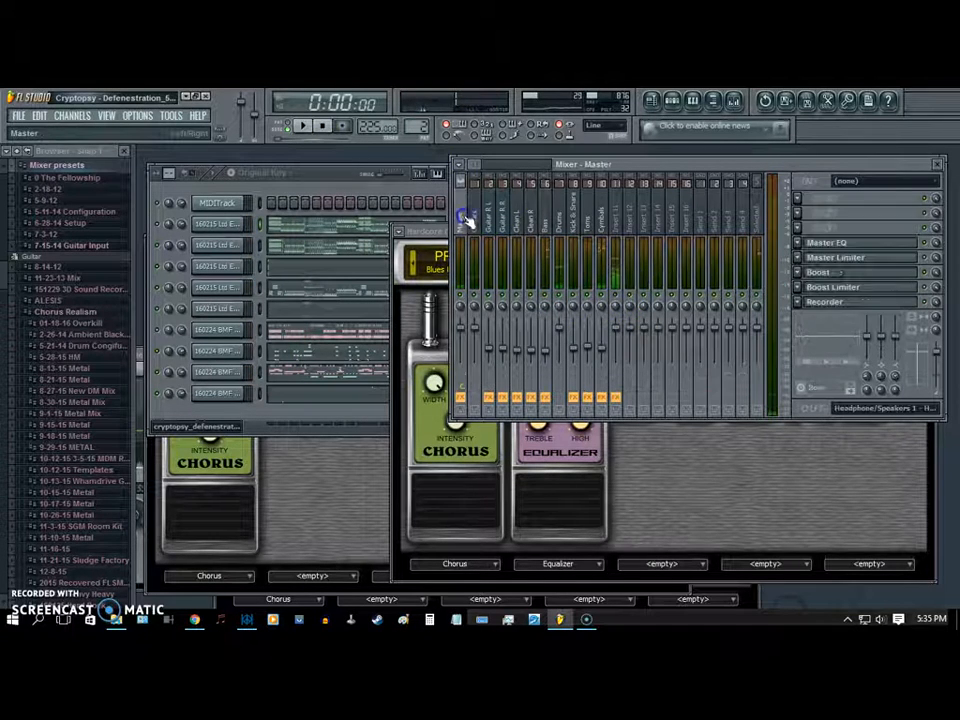
left_click(303, 127)
left_click_drag(649, 163, 634, 176)
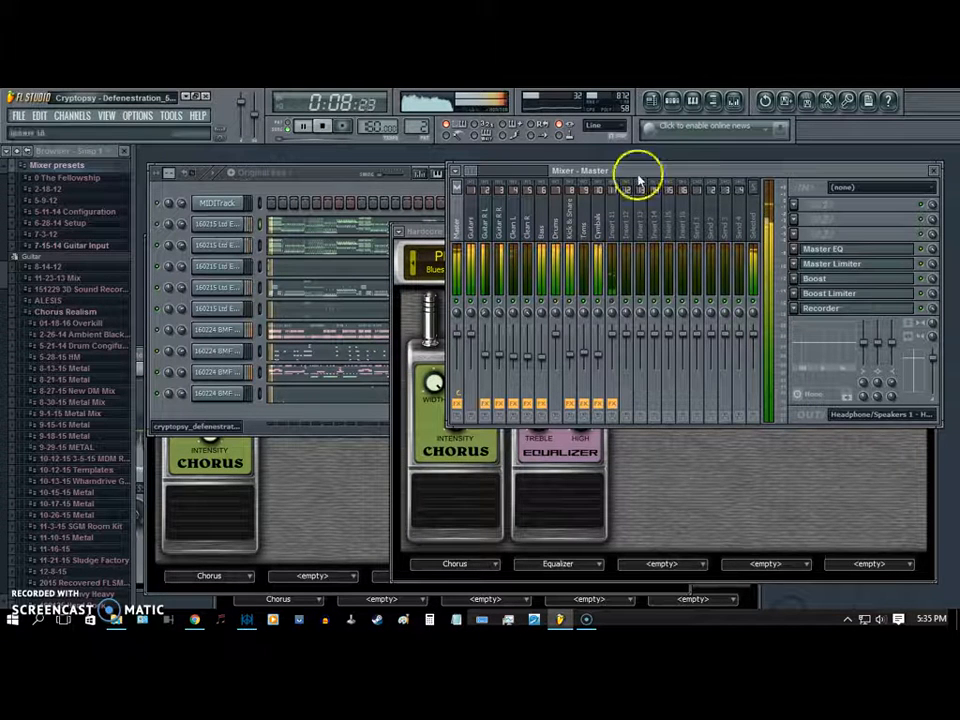
left_click(842, 251)
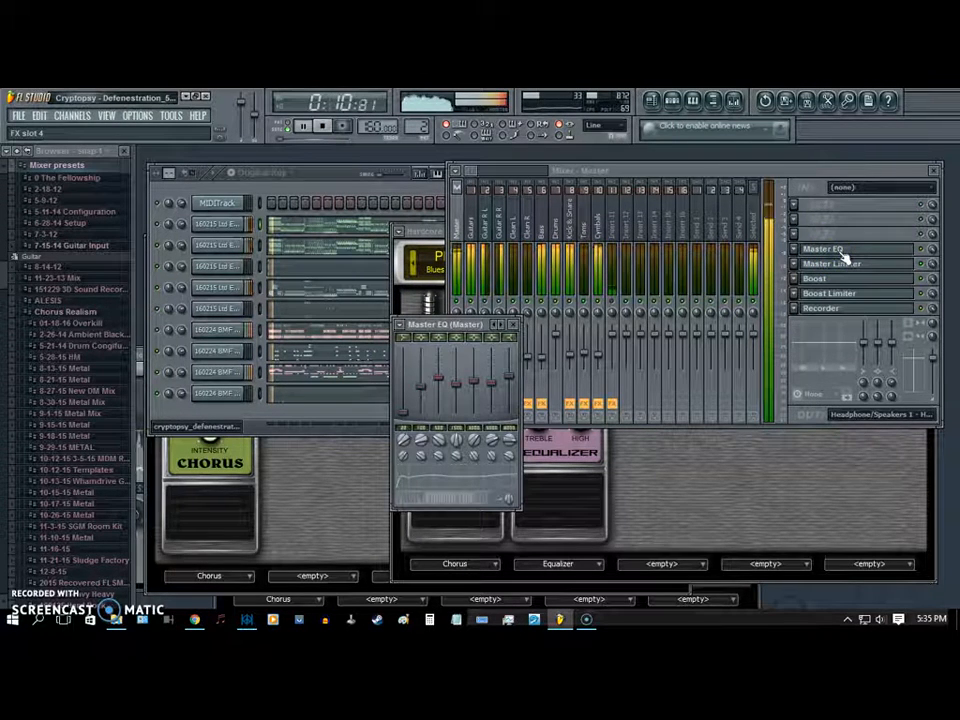
left_click(842, 252)
left_click(843, 265)
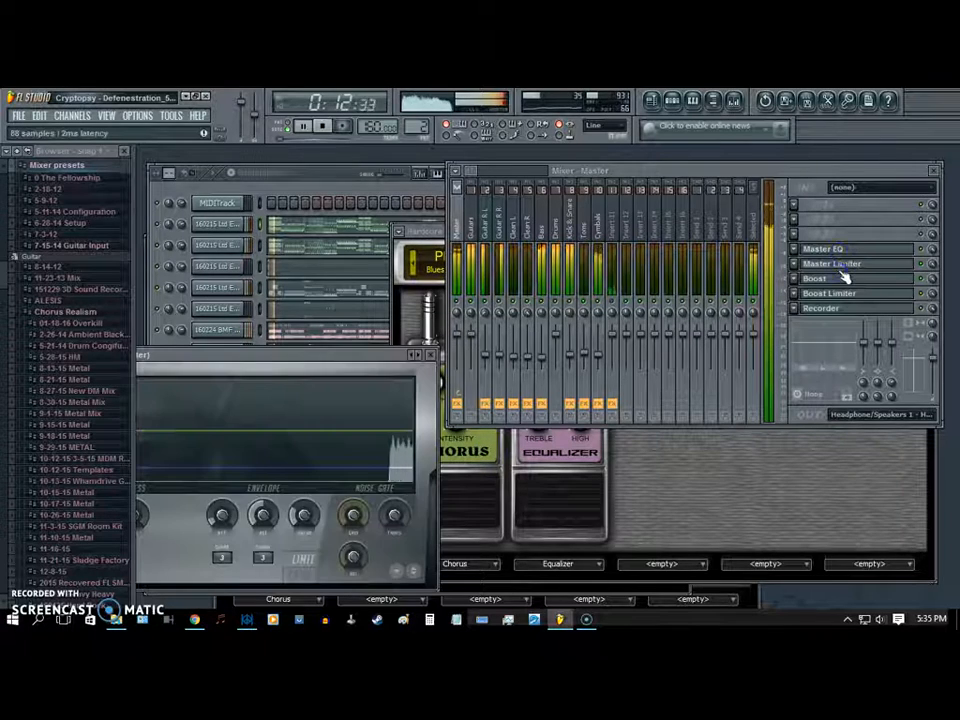
left_click_drag(326, 356, 429, 364)
- Check the Master track's Boost, Boost Limiter and Recorder effects while the song plays
left_click(842, 277)
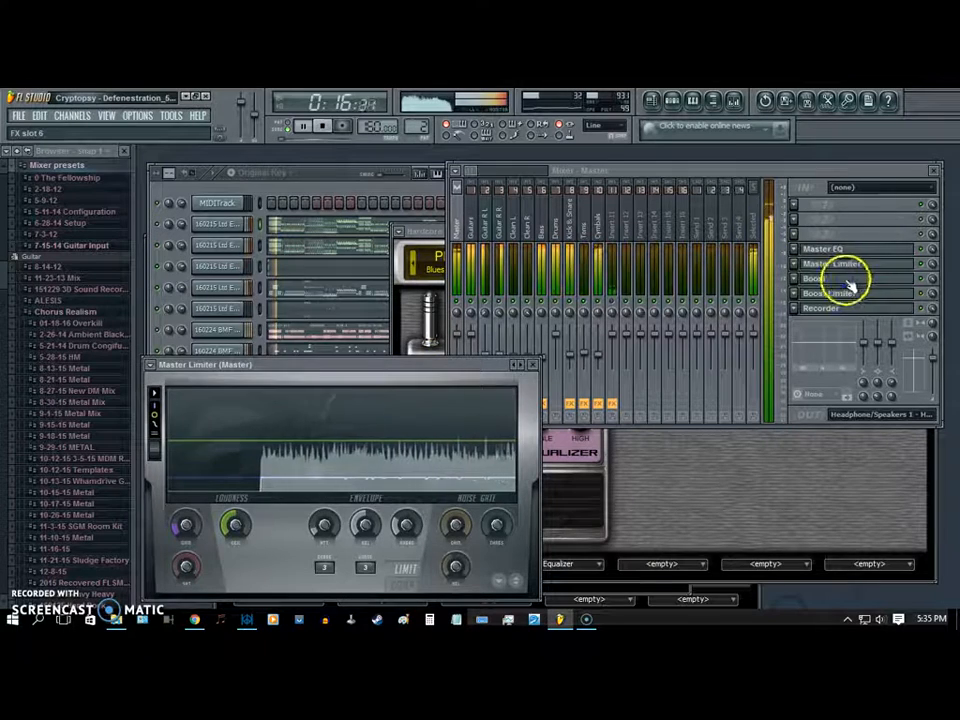
left_click(846, 280)
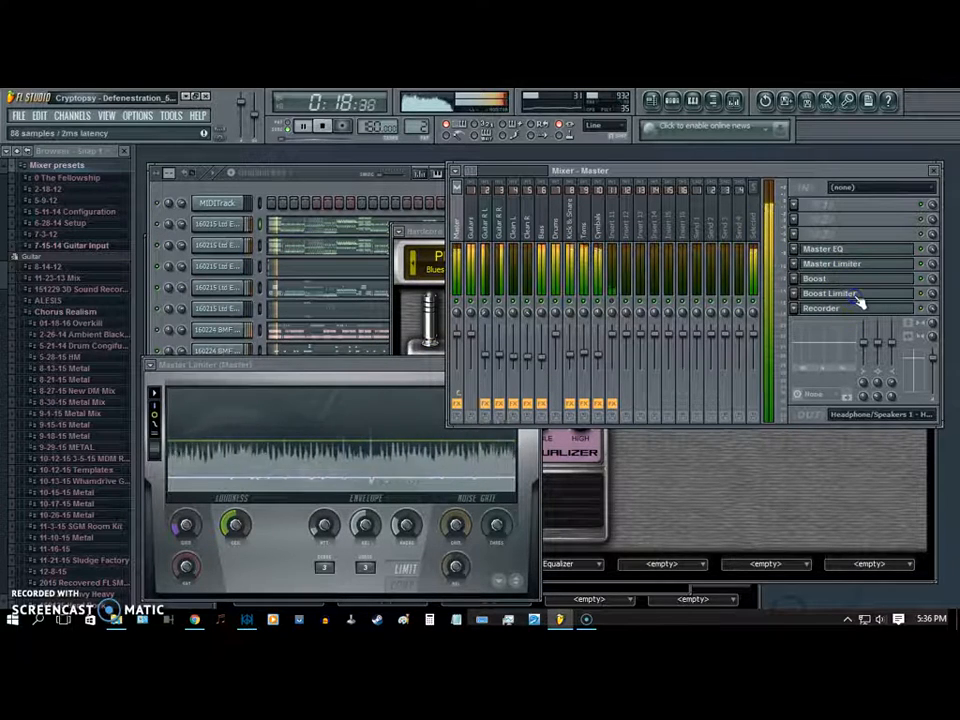
left_click(856, 295)
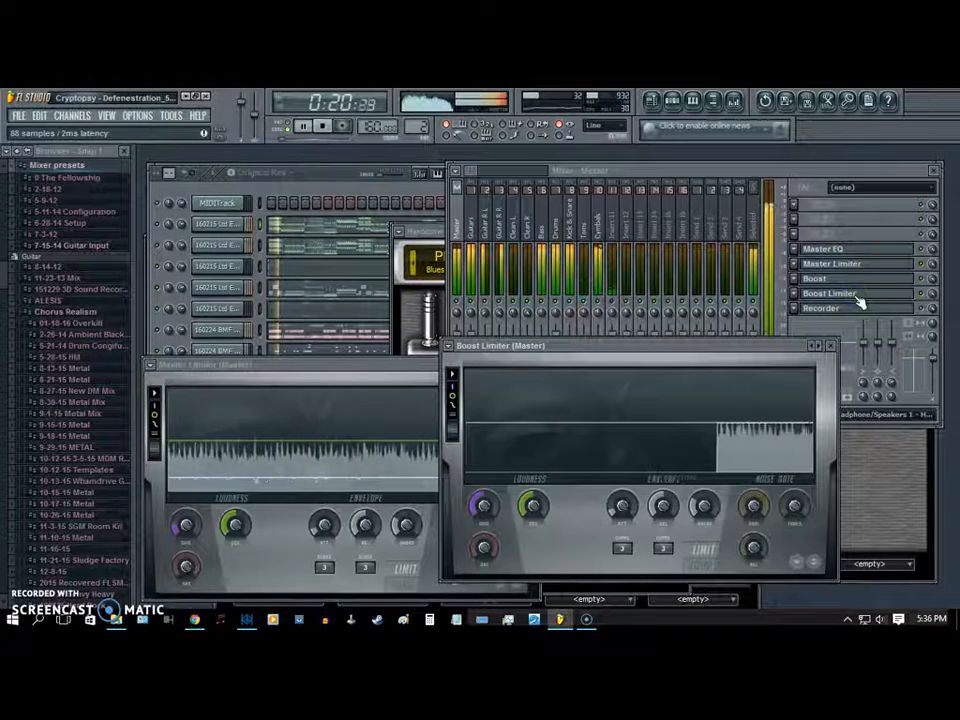
left_click(857, 296)
left_click(859, 310)
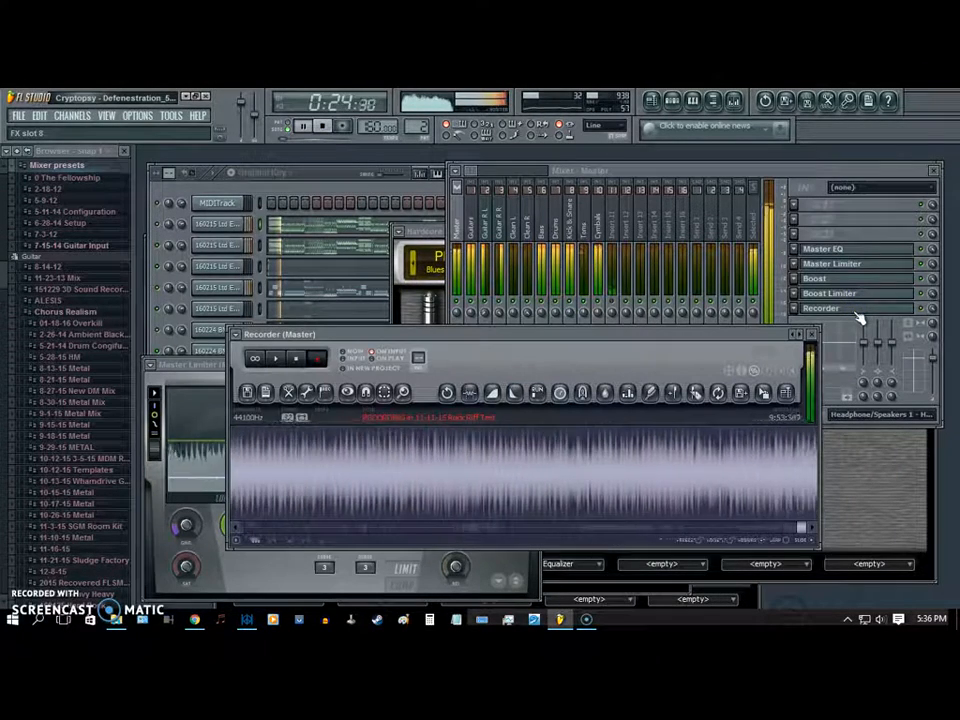
left_click(857, 312)
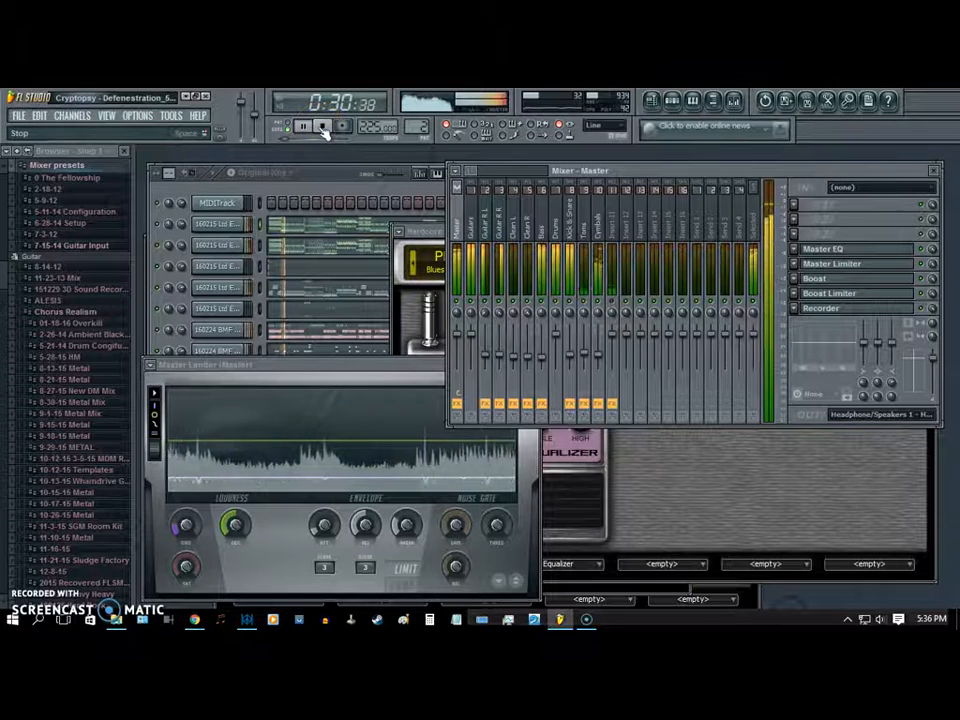
- Compare the effect slots of the Cymbals, Toms and Kick & Snare tracks and return to the Master Limiter
left_click(326, 174)
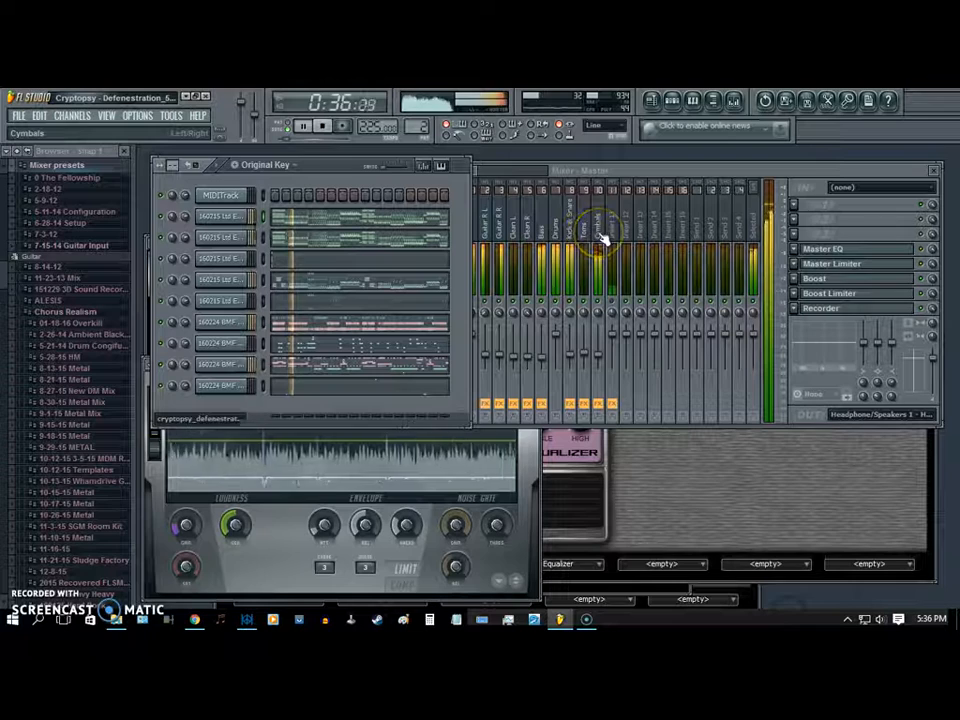
left_click(603, 240)
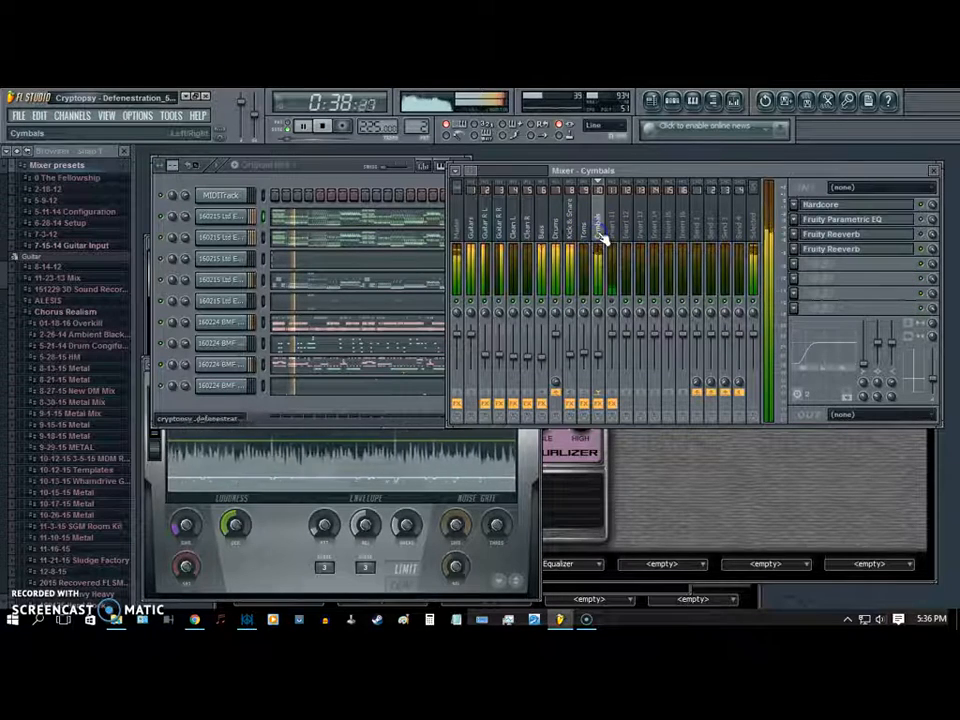
left_click(583, 238)
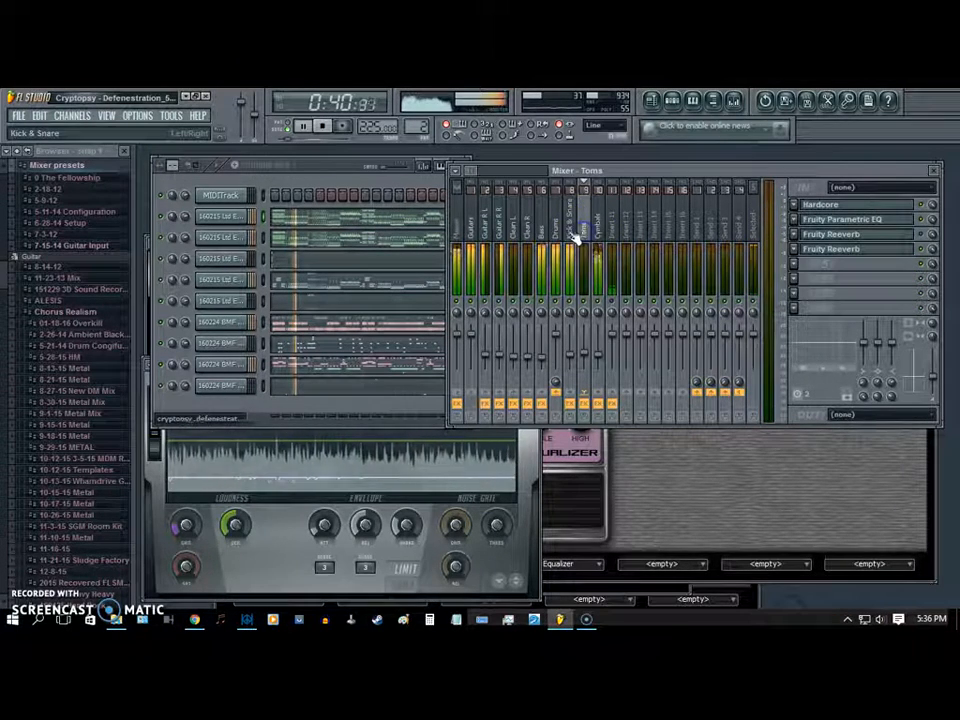
left_click(574, 237)
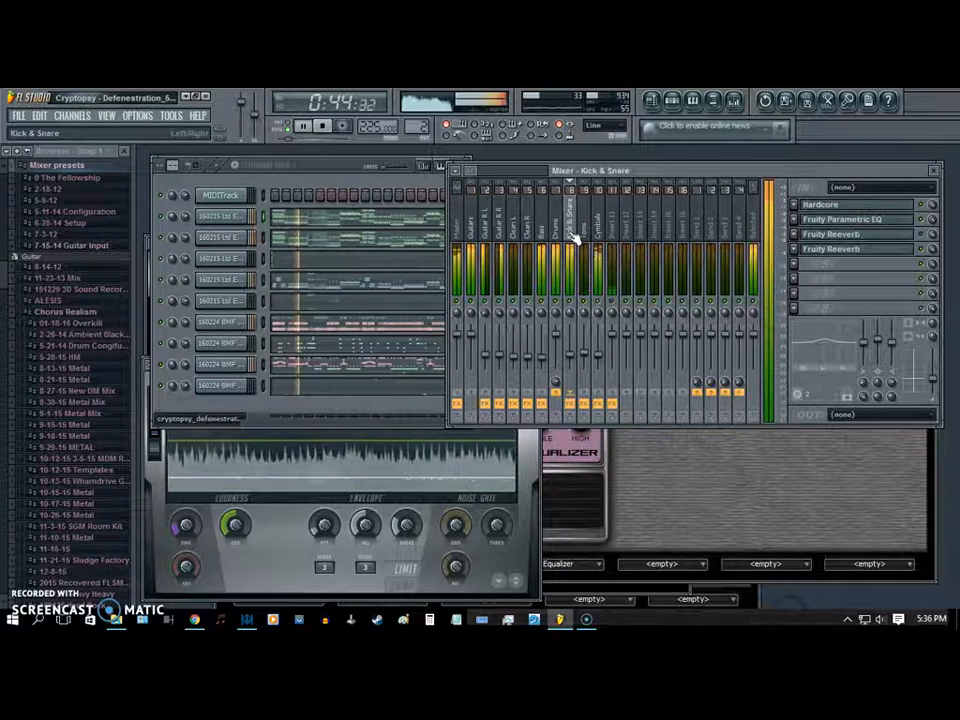
left_click(531, 450)
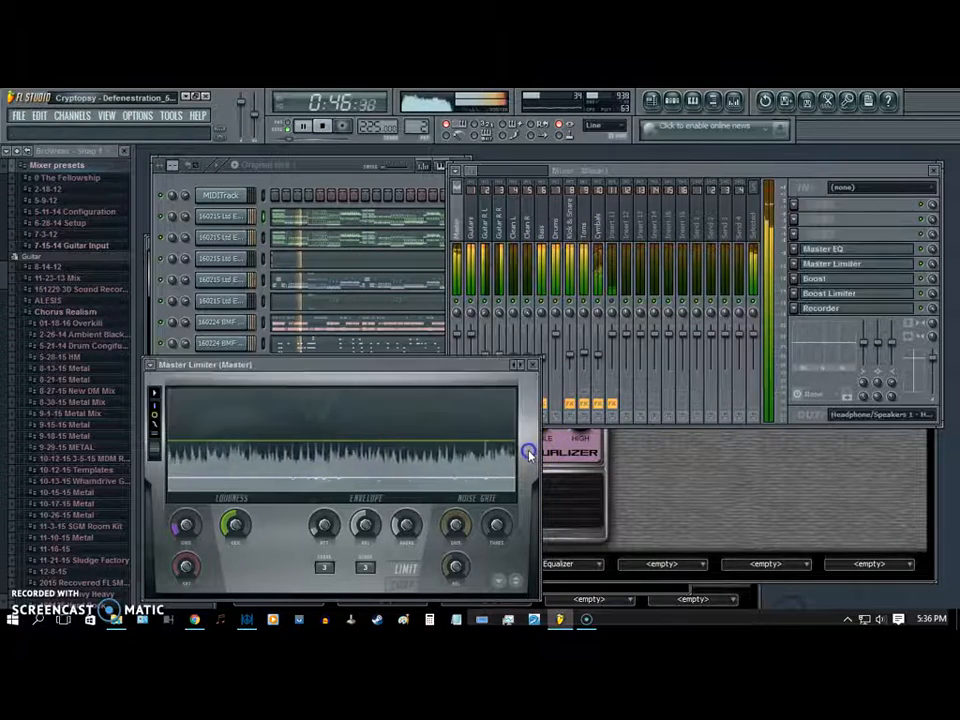
left_click(531, 427)
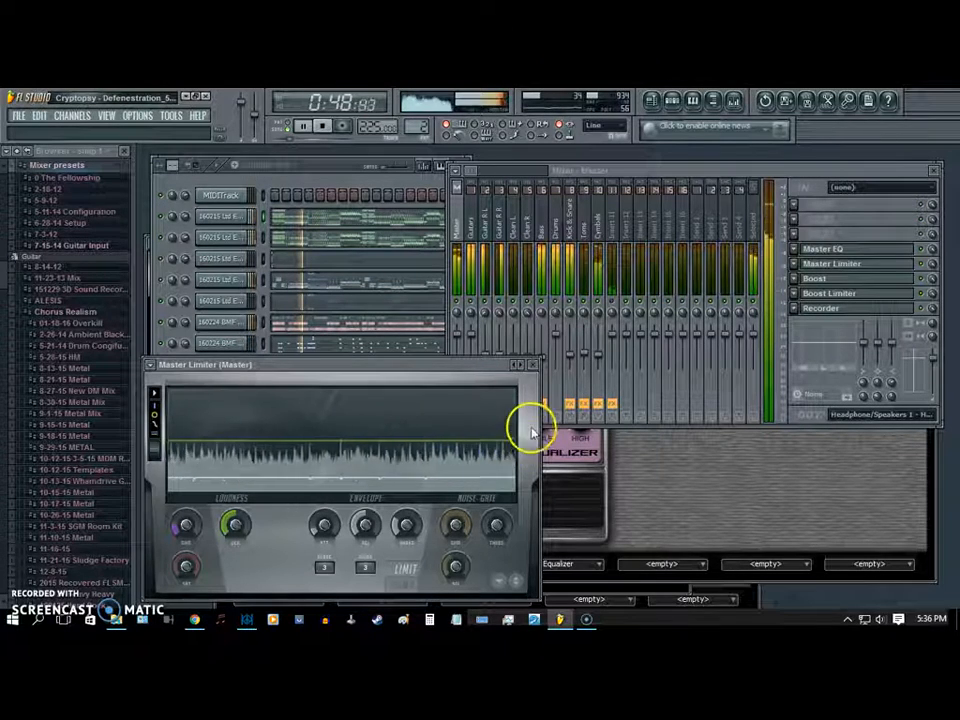
- Collapse the expanded Mixer presets and Impulses folders in the browser
left_click(92, 169)
left_click(79, 180)
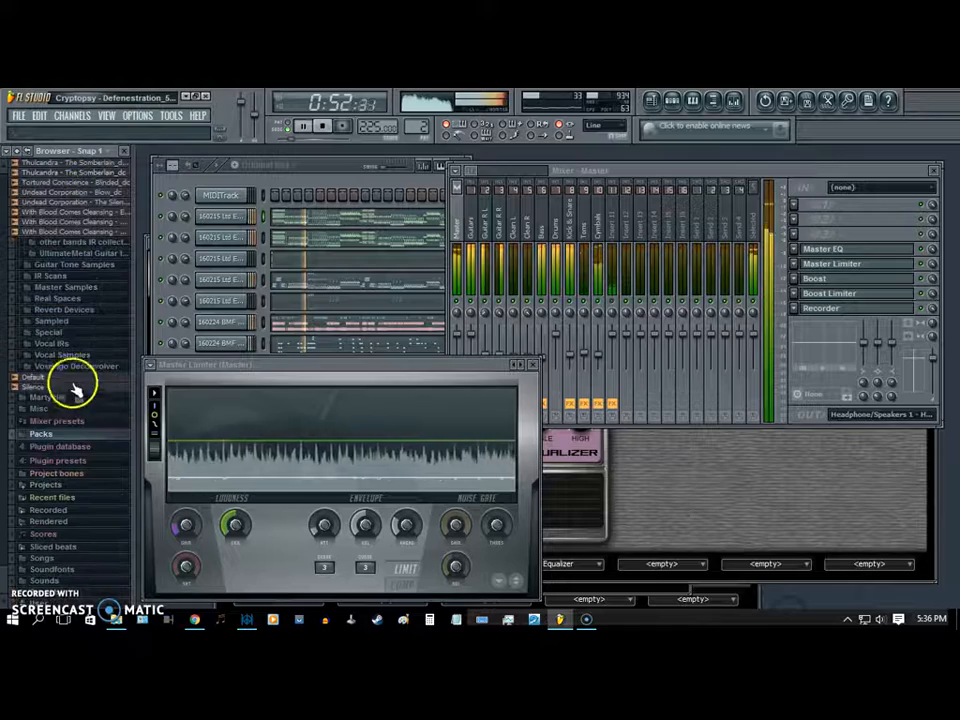
scroll(71, 431, "up", 3)
scroll(71, 420, "up", 4)
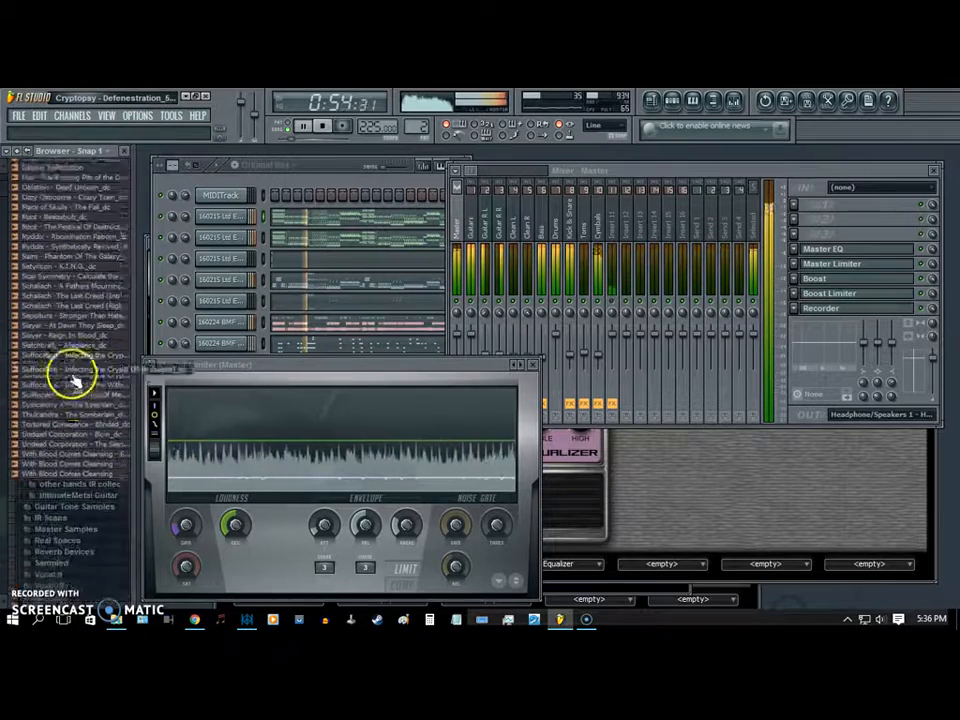
left_click(77, 371)
scroll(78, 377, "down", 10)
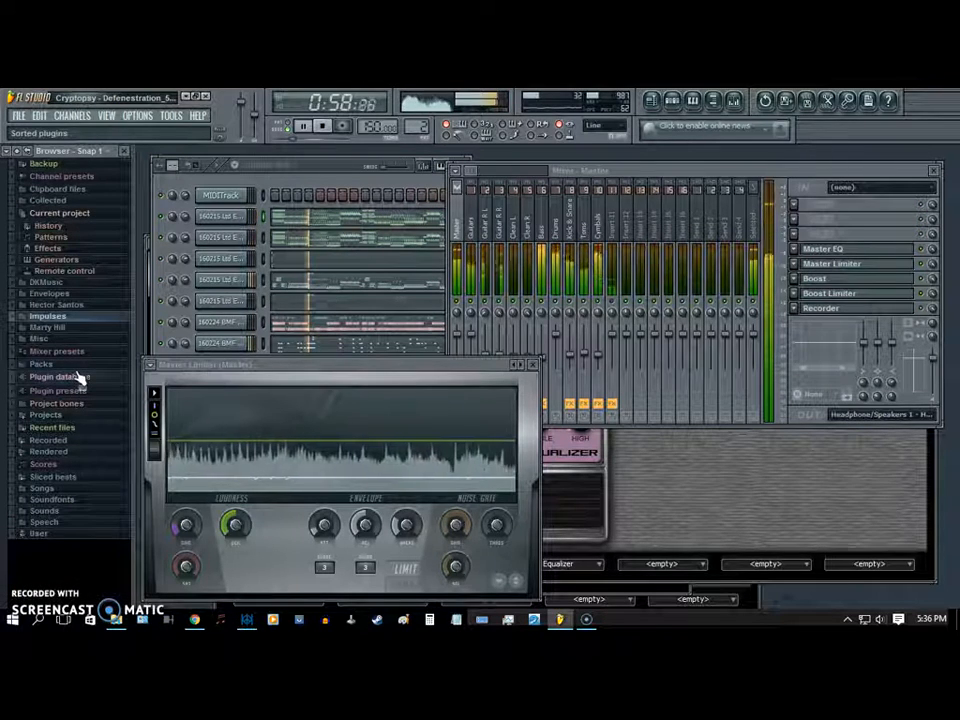
- Place the mixer window beside the channel window with the Master track selected and stop playback
left_click(322, 168)
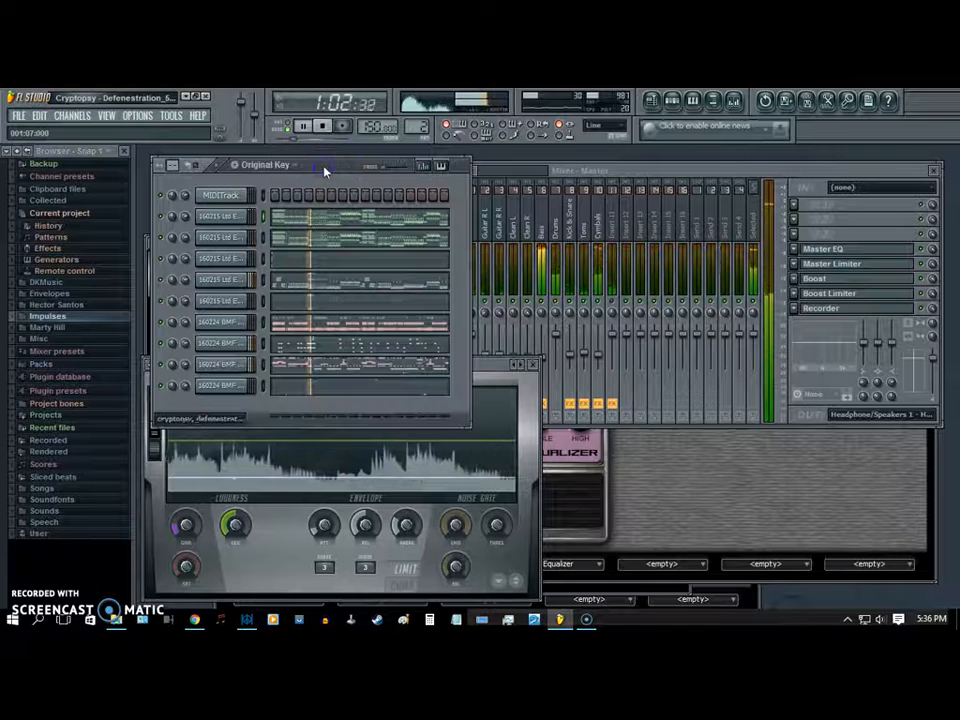
left_click(491, 369)
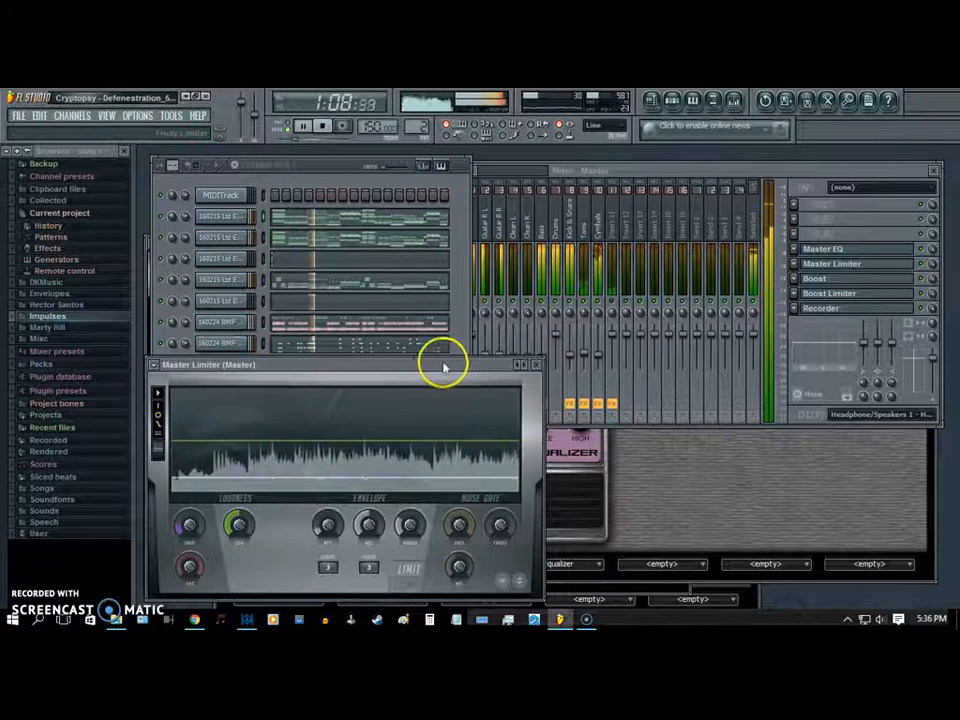
left_click(487, 224)
left_click(471, 229)
left_click(457, 226)
left_click_drag(589, 171, 619, 168)
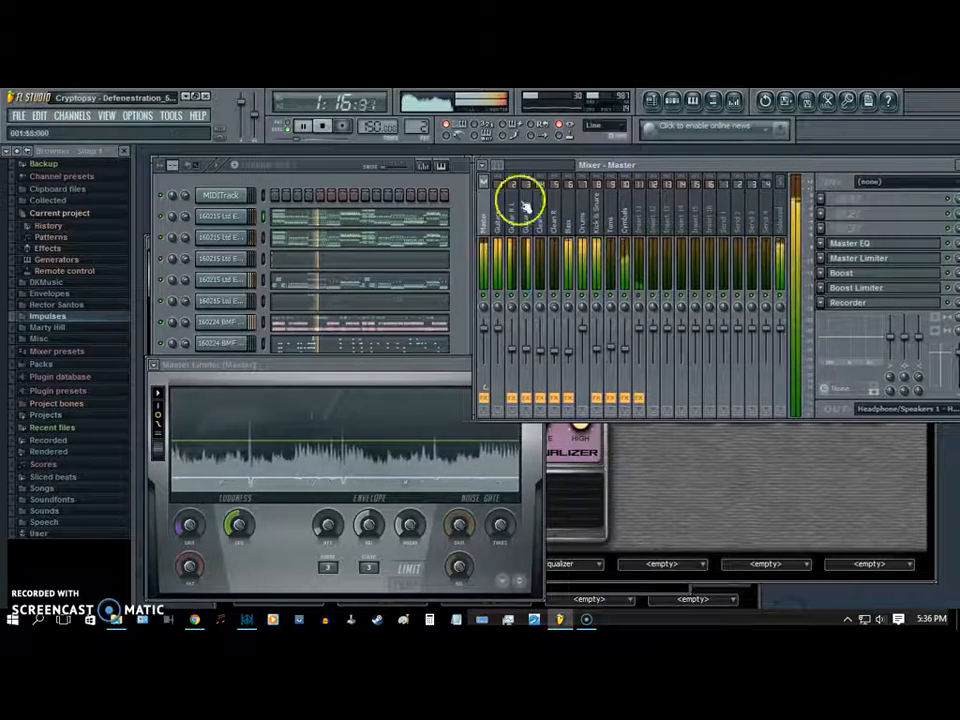
left_click(324, 168)
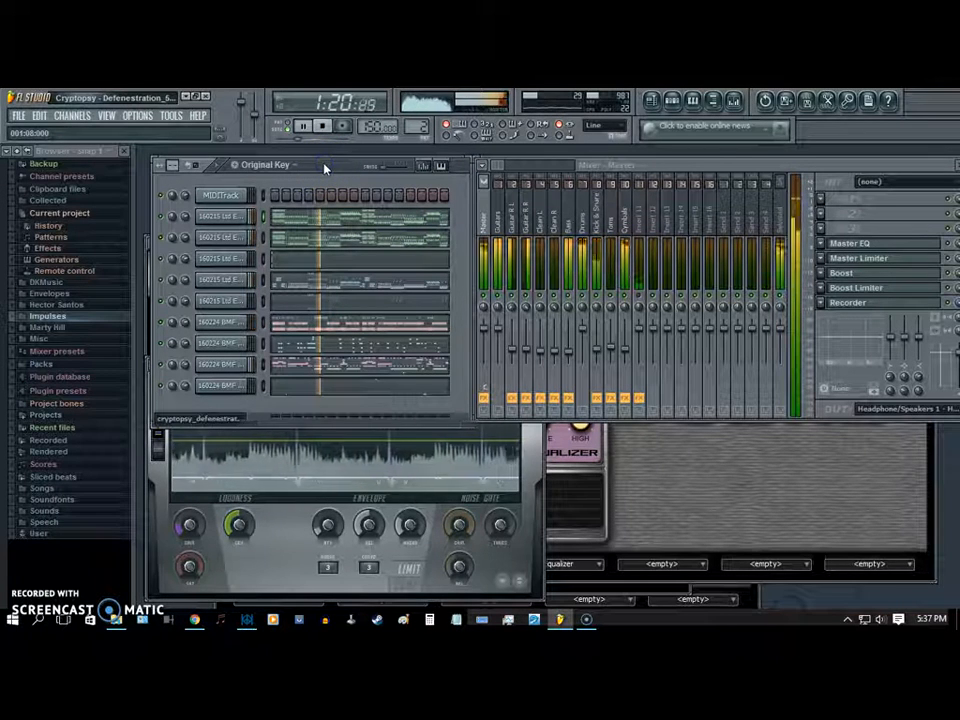
left_click(322, 127)
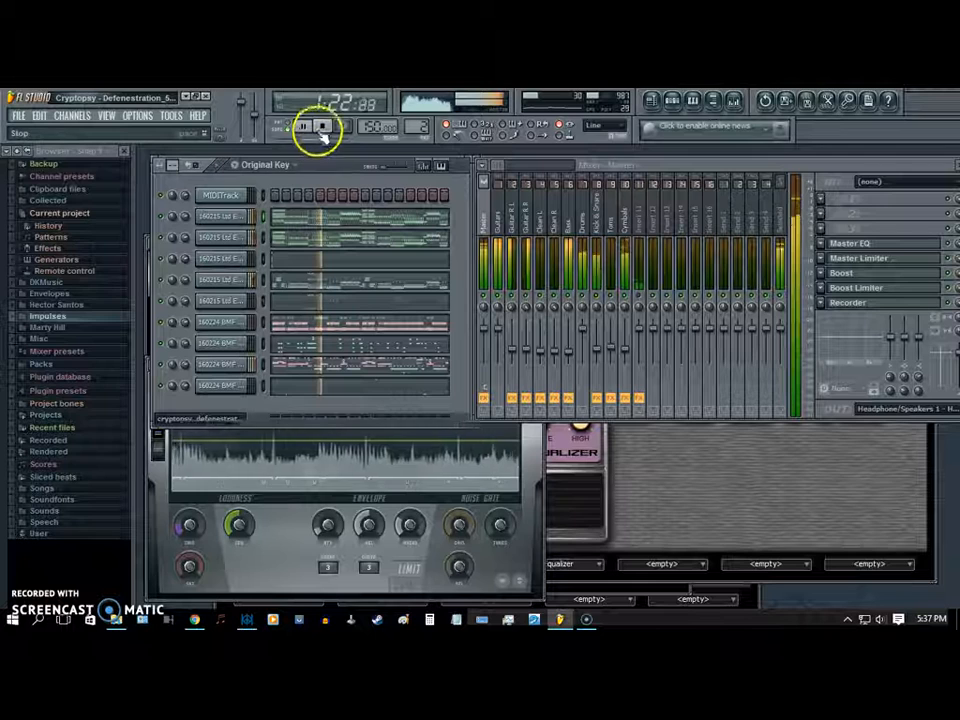
left_click(322, 127)
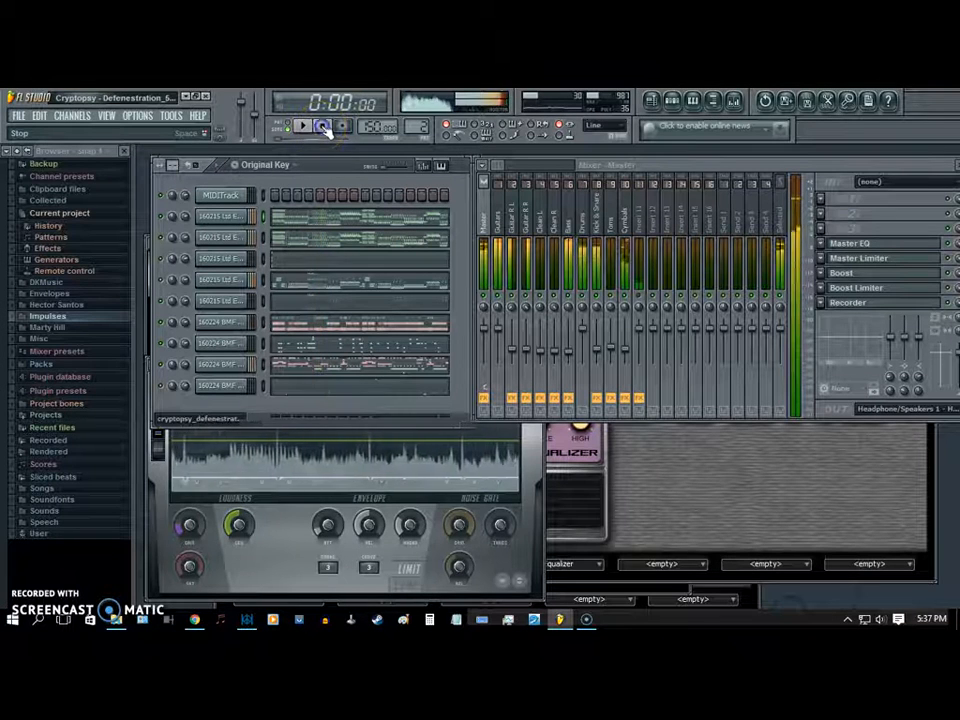
- Examine the band levels of the Master track's Master EQ and close its window
left_click(490, 203)
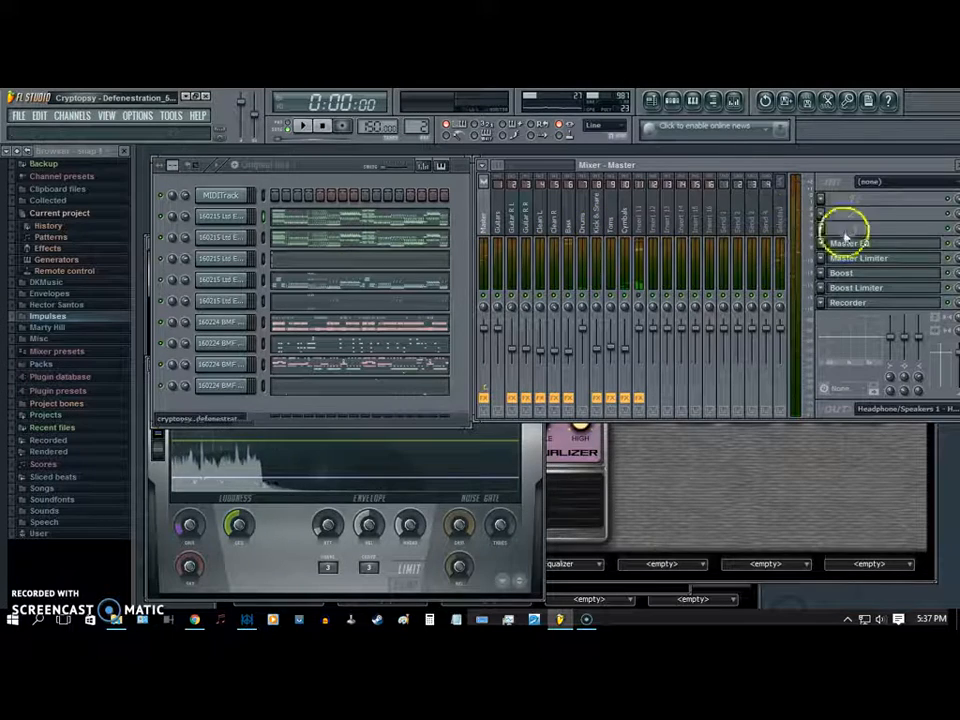
left_click_drag(850, 176, 843, 172)
left_click(852, 243)
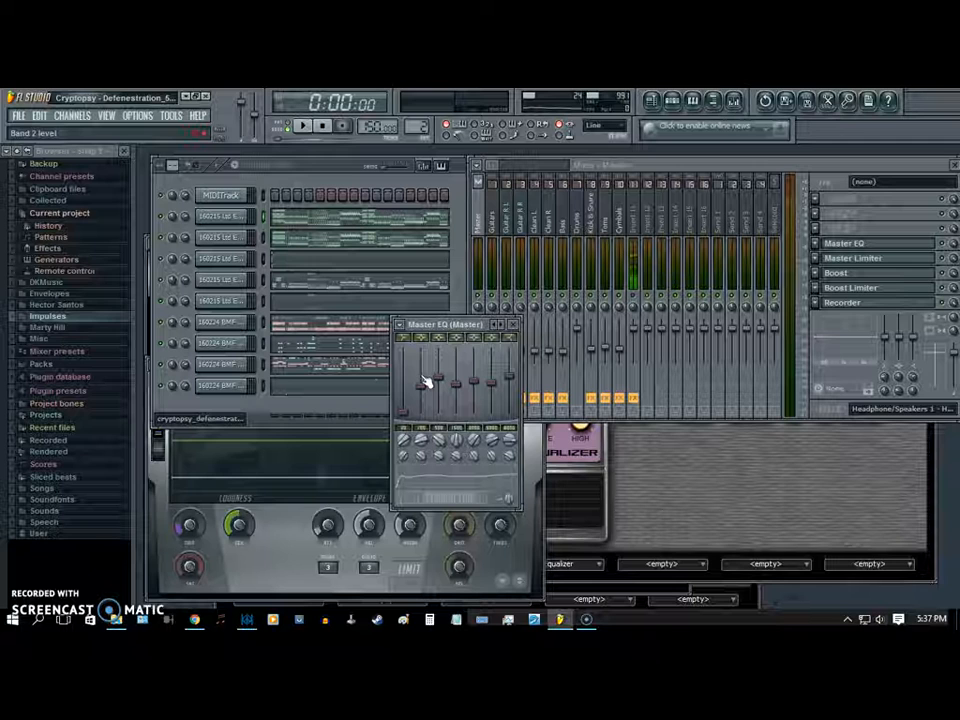
left_click(480, 388)
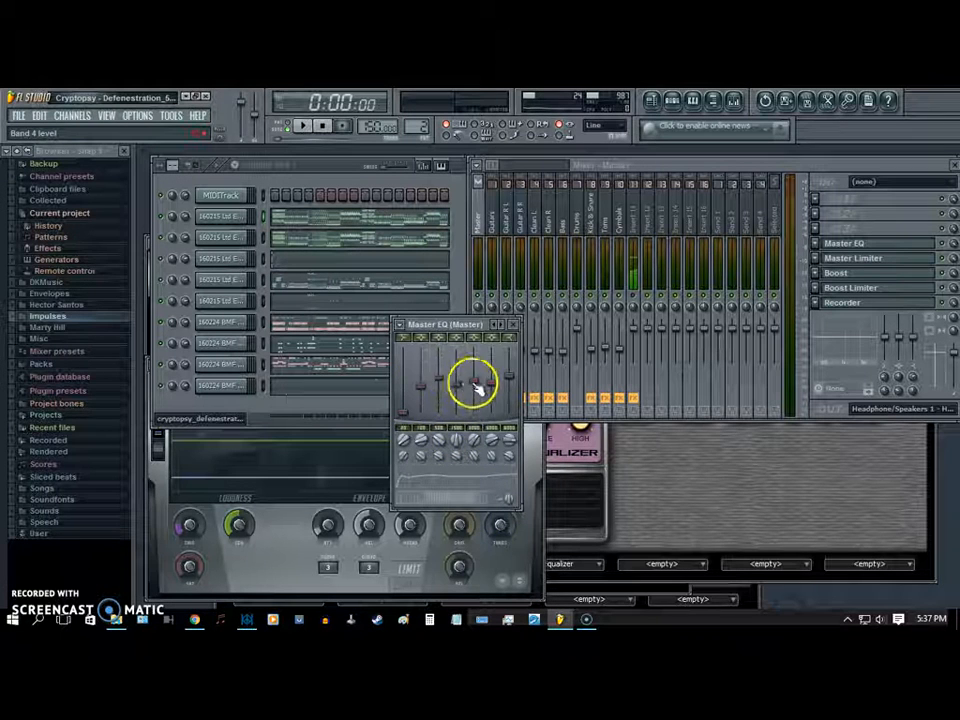
left_click(513, 324)
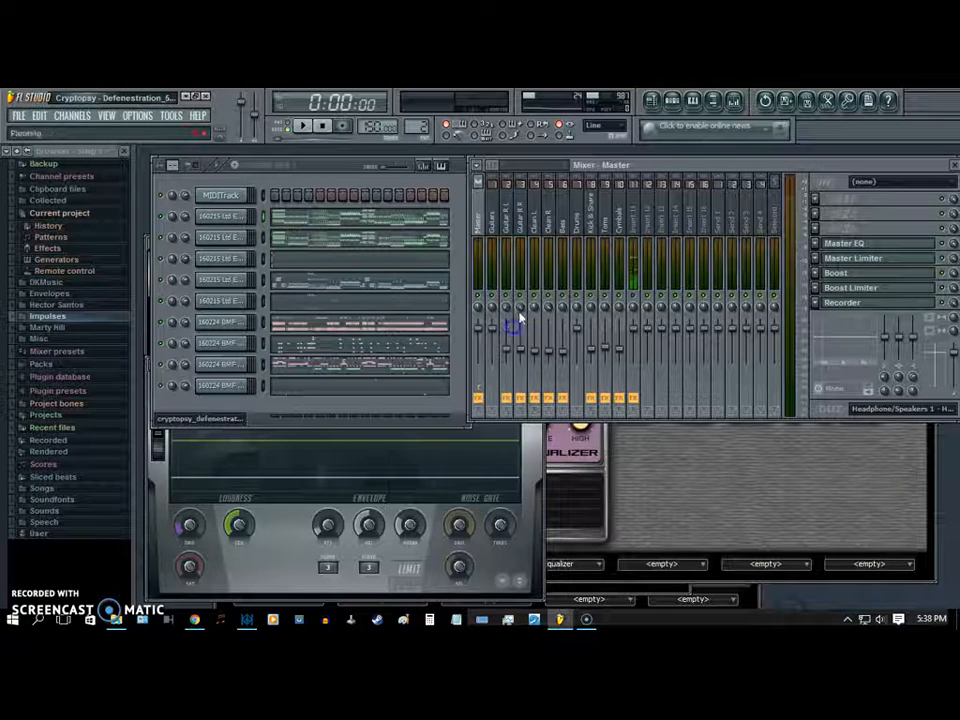
- Check the Master track's Master Limiter, Boost and Boost Limiter, and toggle Boost while the song plays
left_click(870, 257)
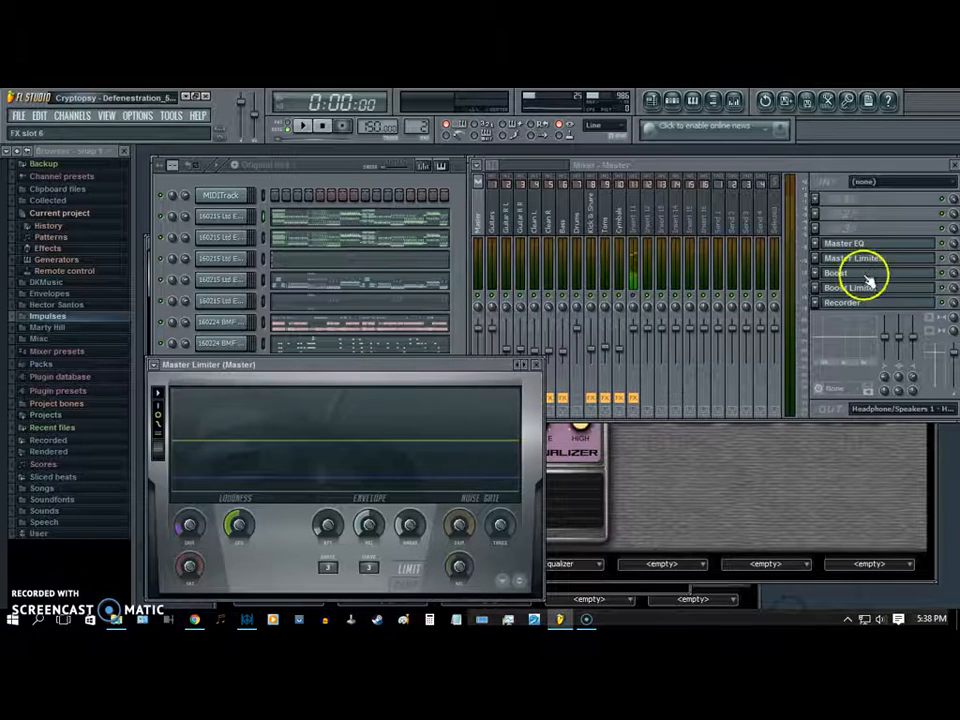
left_click(864, 273)
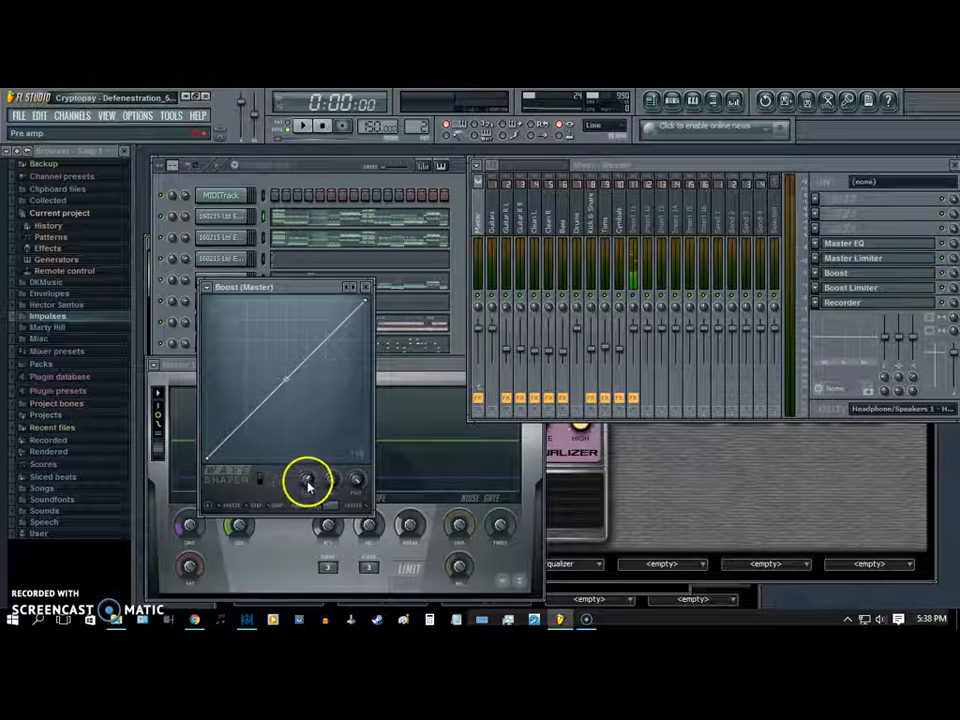
left_click(366, 287)
left_click(852, 289)
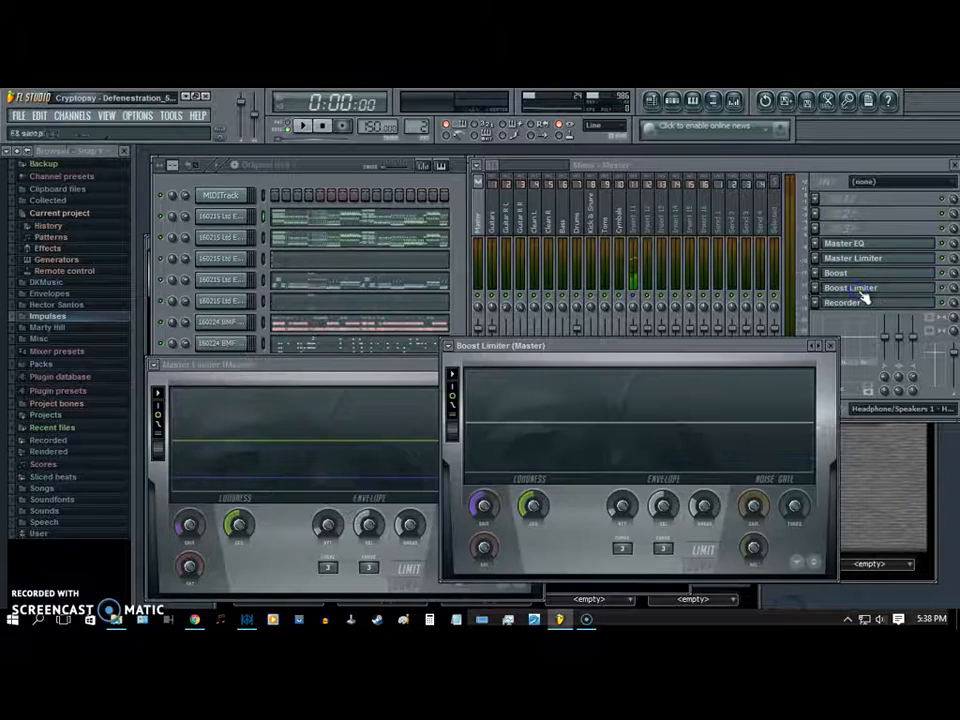
left_click(306, 126)
left_click(941, 274)
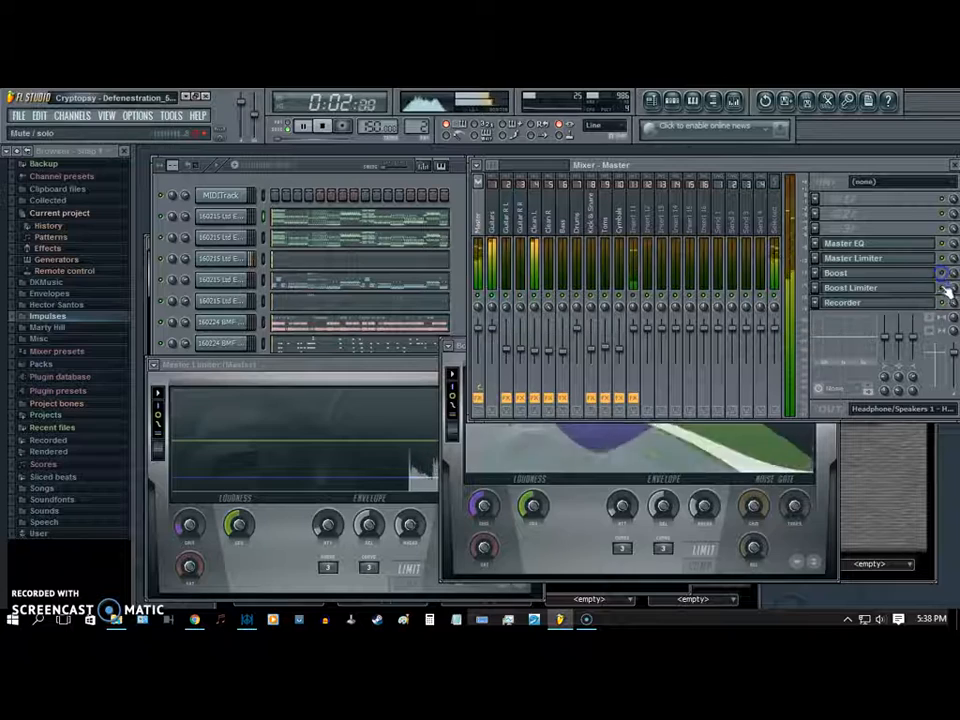
- Stack the Master Limiter window above the Boost Limiter window beside the mixer
left_click(874, 259)
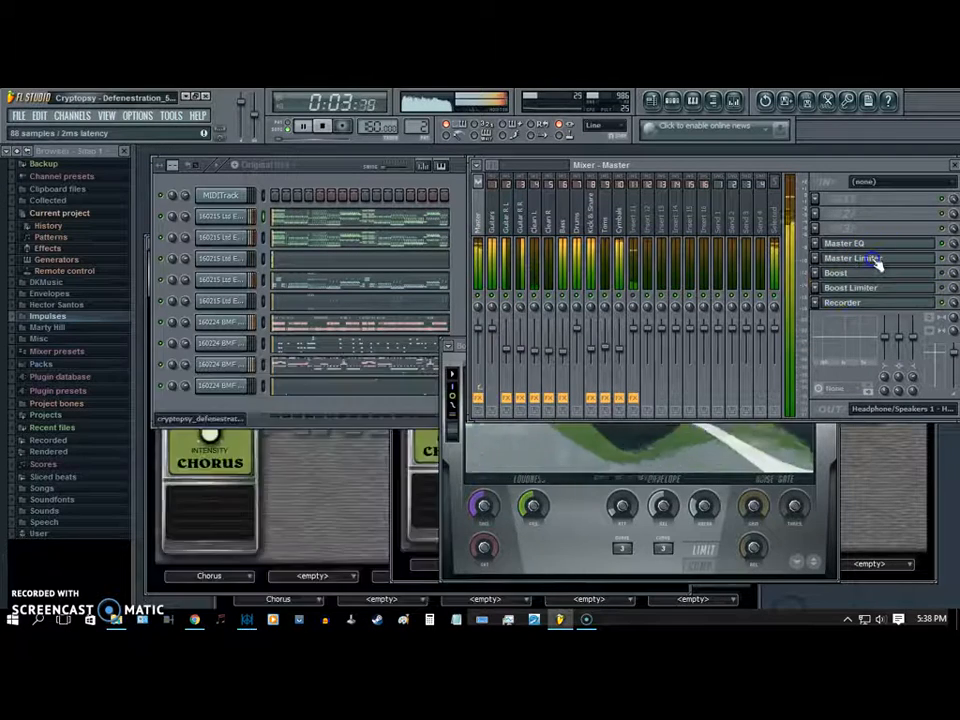
left_click(876, 259)
left_click(872, 287)
left_click_drag(415, 368, 415, 165)
left_click_drag(608, 350, 320, 310)
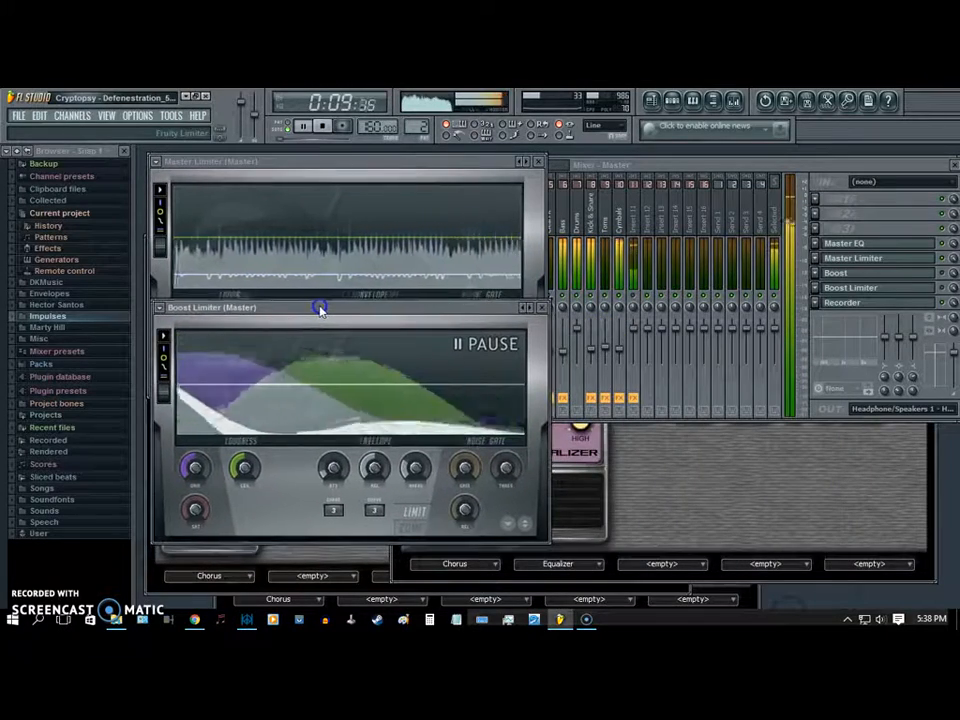
left_click(590, 165)
left_click_drag(591, 169, 591, 171)
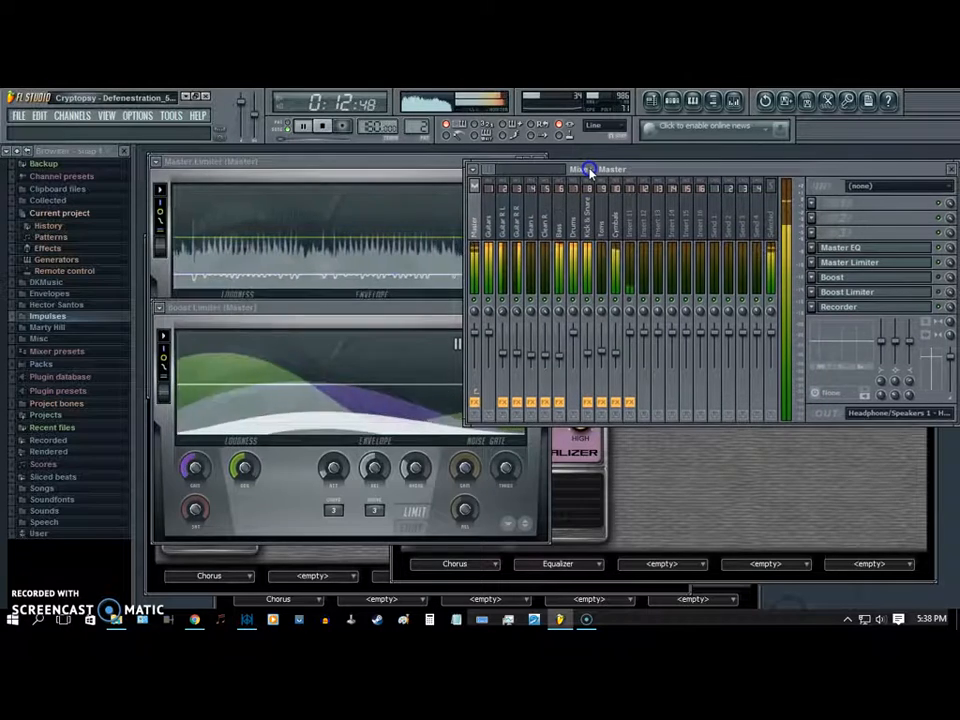
- Toggle the Master track's Boost Limiter during playback, with its window moved clear of the mixer, and stop the song
left_click(943, 292)
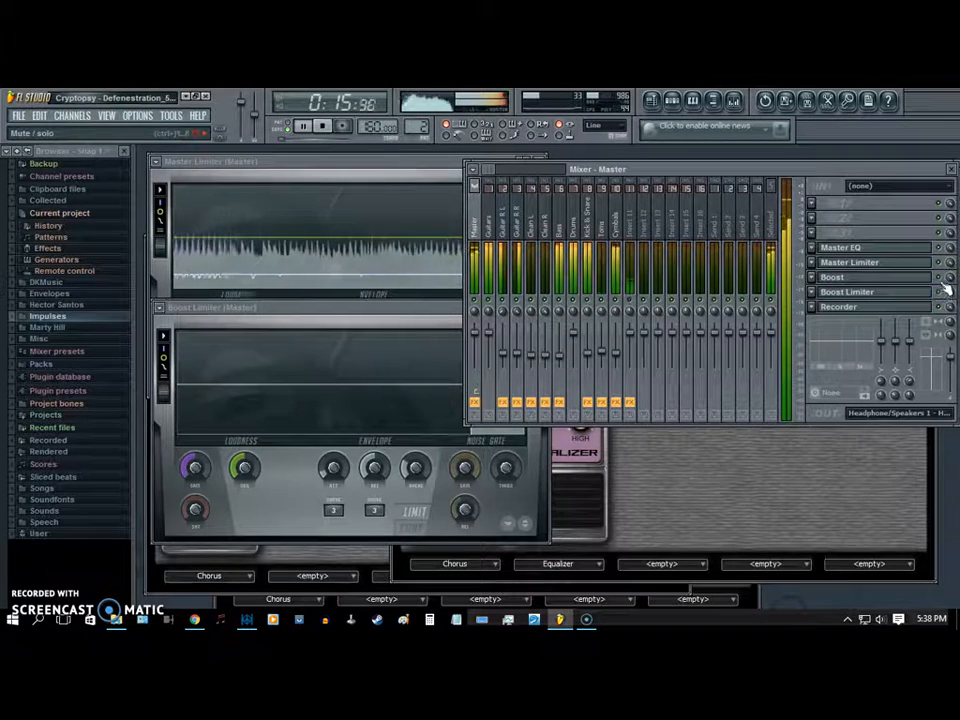
left_click_drag(455, 314, 336, 314)
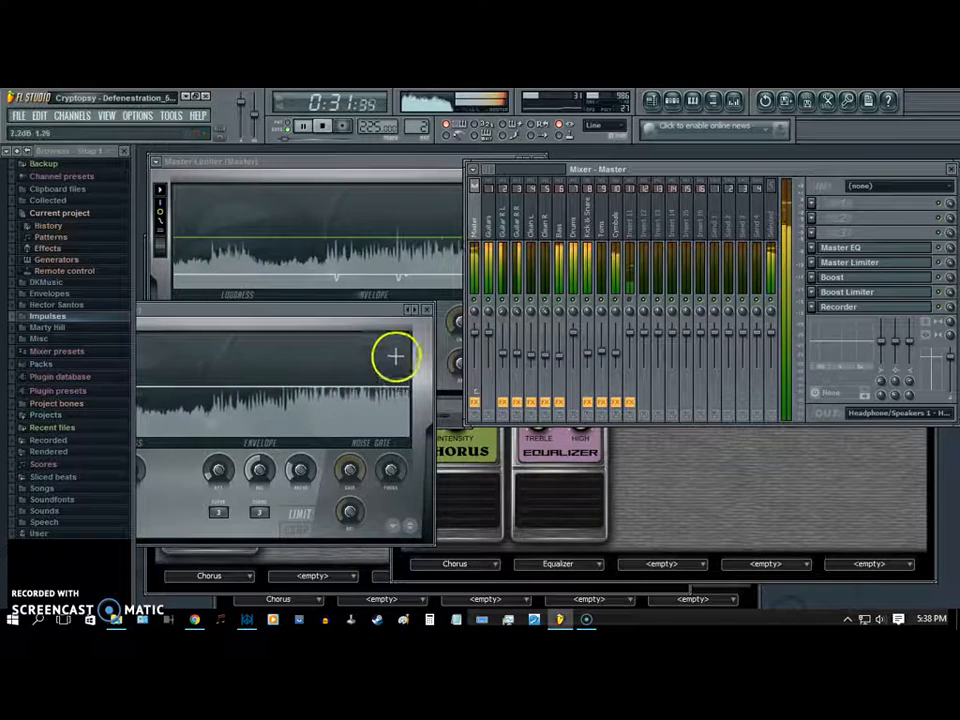
left_click(322, 125)
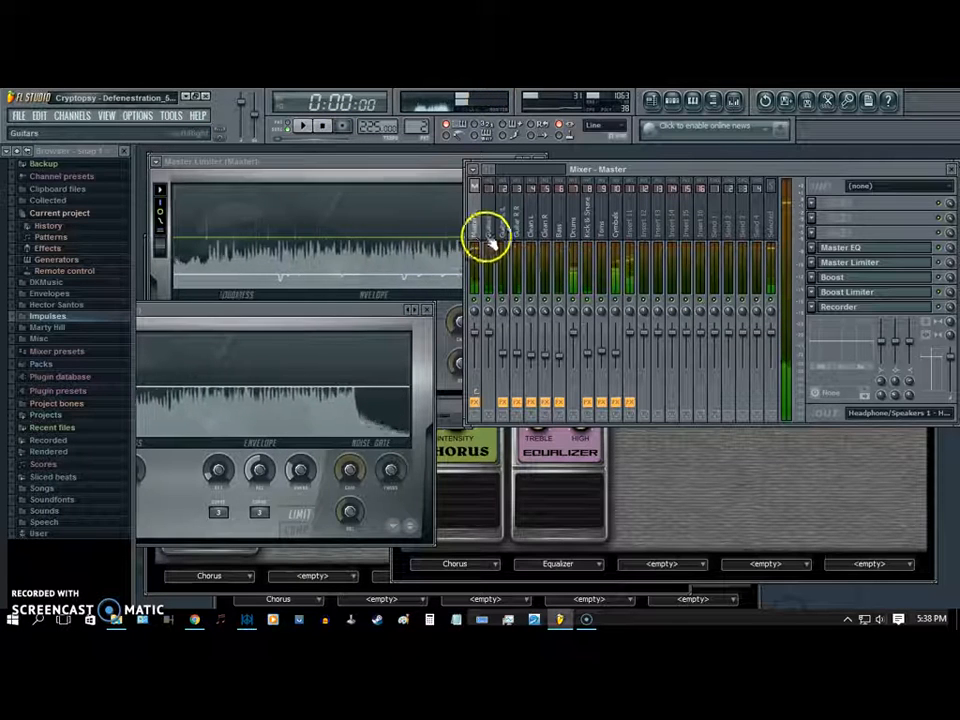
- Check the waveshaper curve of the Master track's Boost effect and close its window
left_click(852, 277)
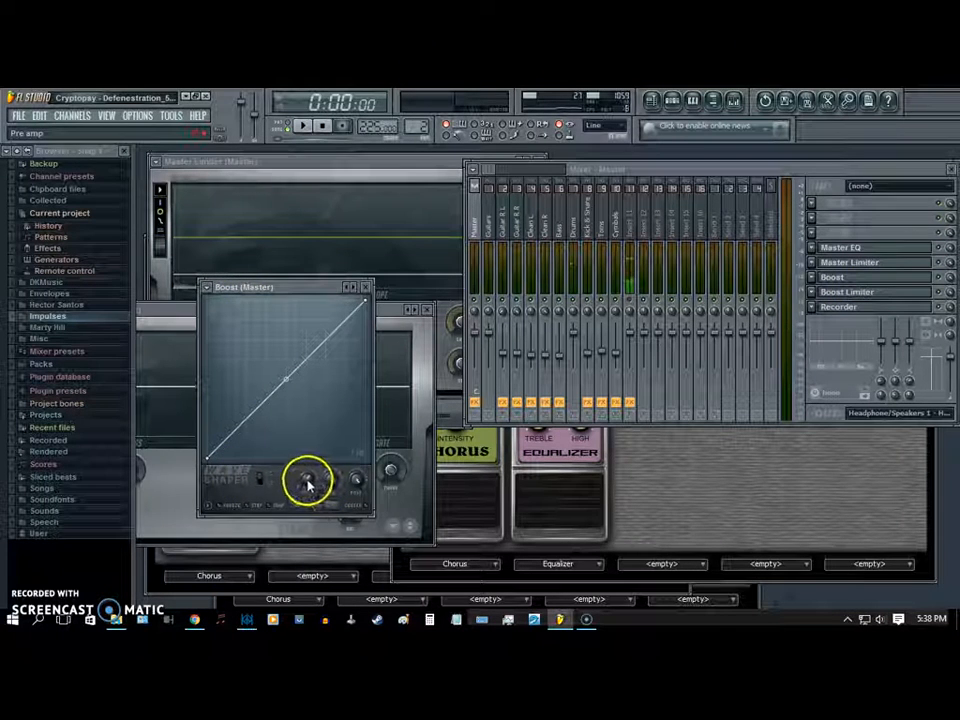
left_click(365, 286)
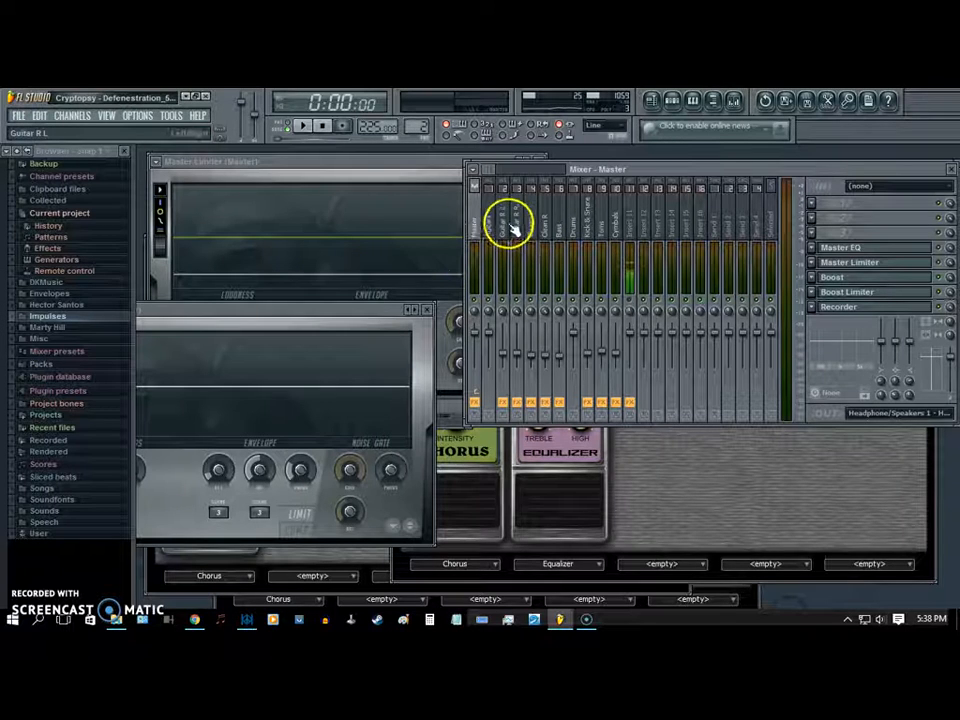
- Review the effect slots of the guitar, clean, bass, drum, cymbal and Insert 11 mixer tracks, ending on the Master track
left_click(516, 216)
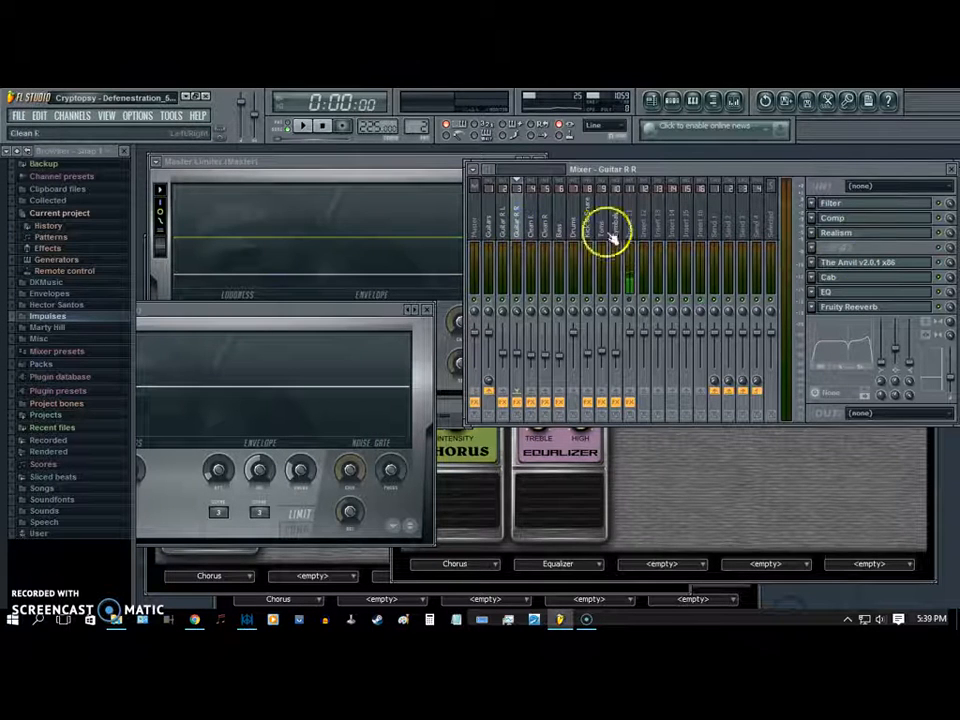
left_click(545, 224)
left_click(559, 226)
left_click(573, 224)
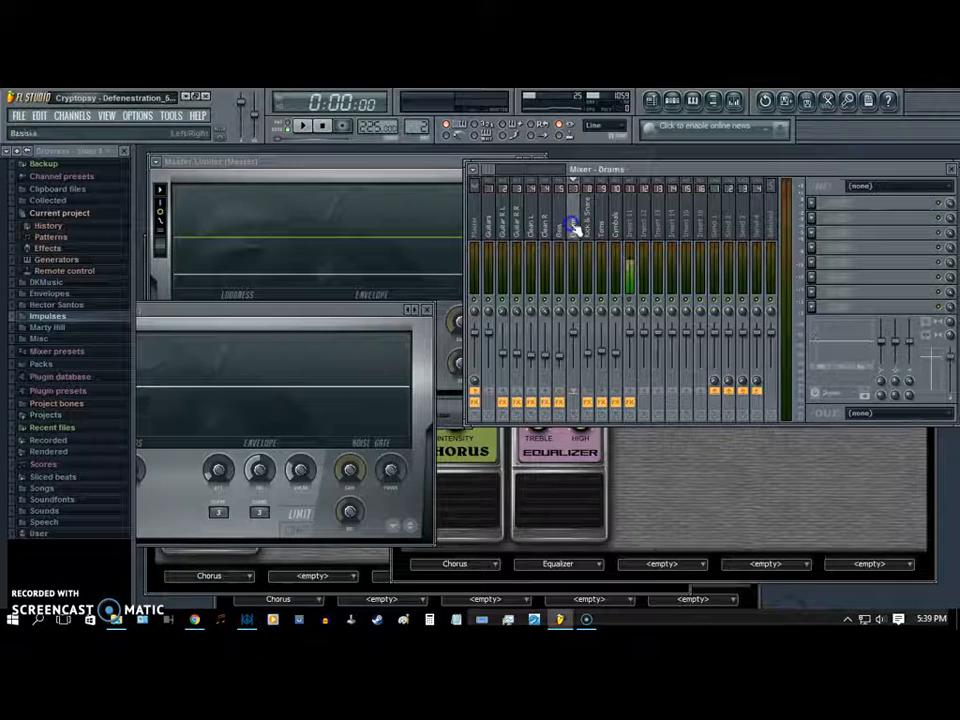
left_click(588, 224)
left_click(615, 223)
left_click(604, 223)
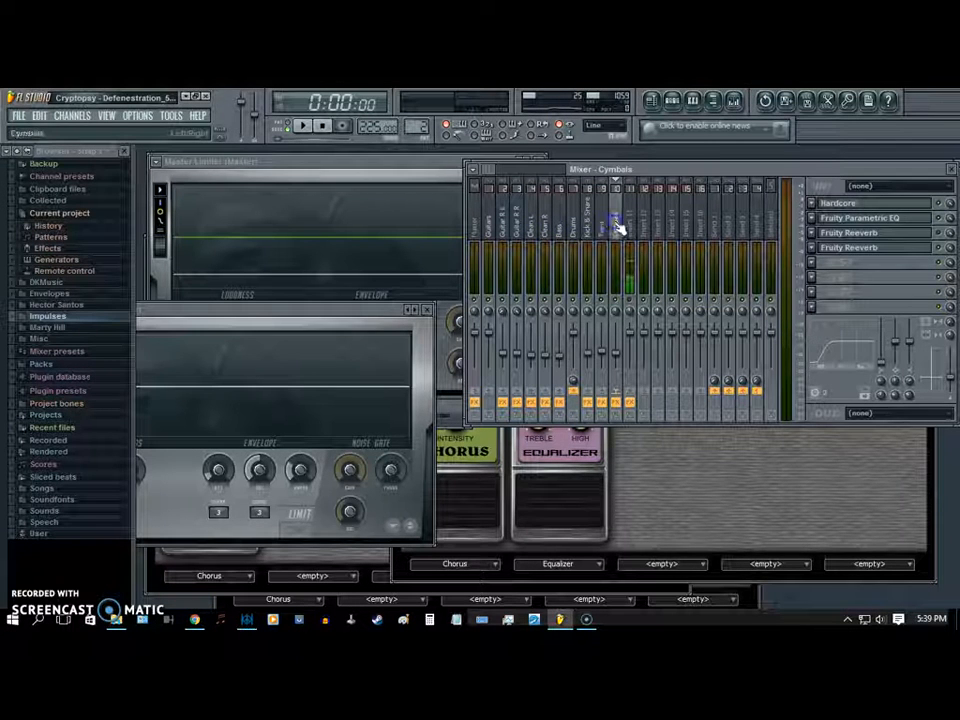
left_click(628, 221)
left_click(482, 226)
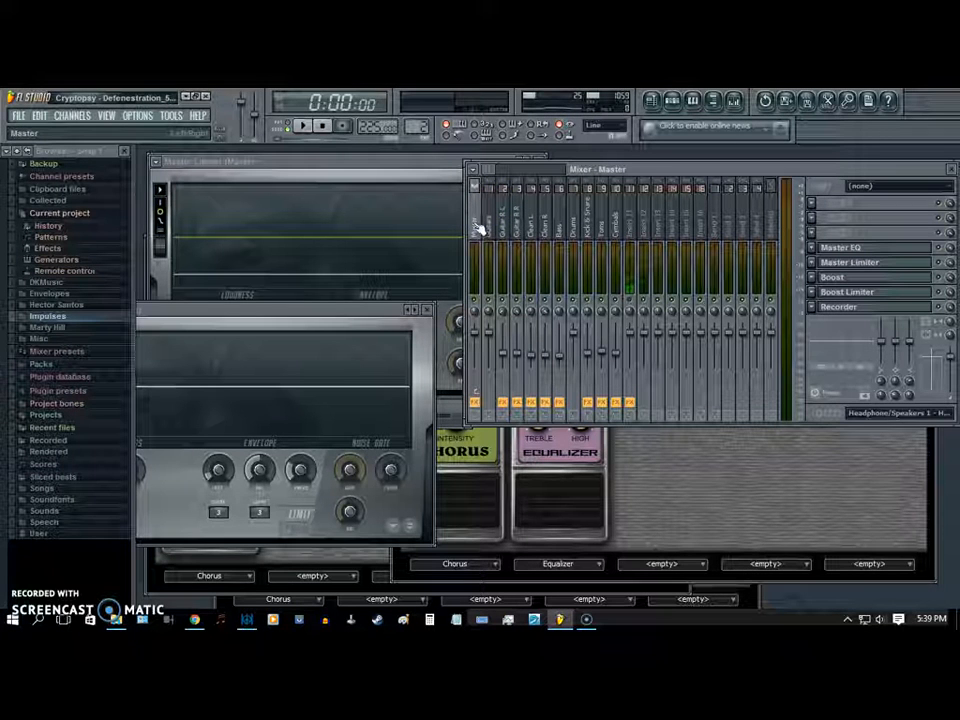
left_click(482, 200)
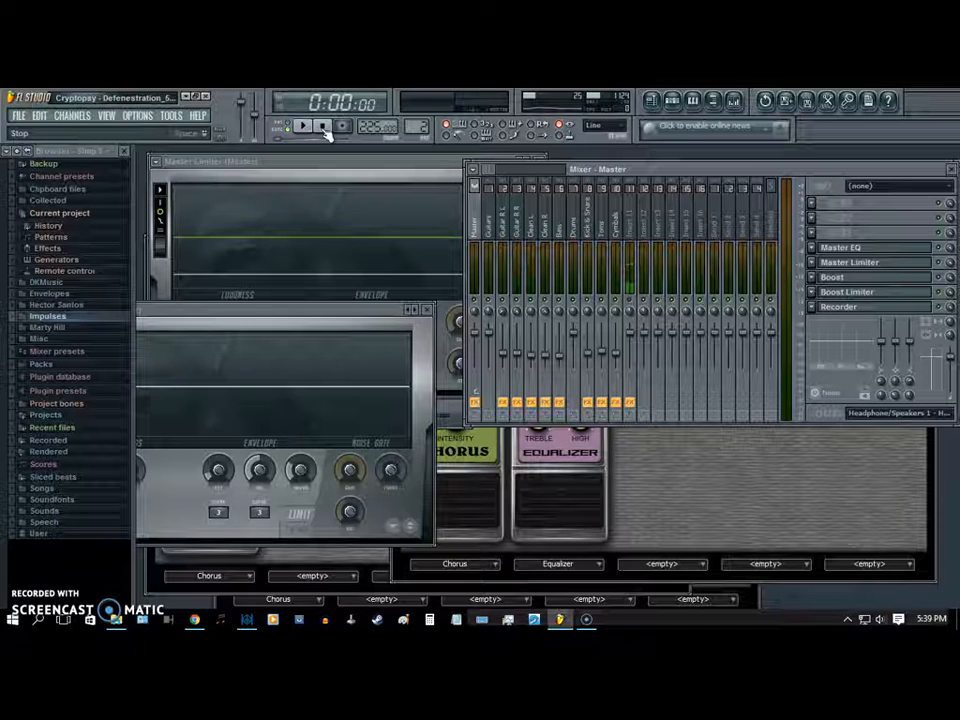
- Open Edison on the Insert 11 mixer track and stop its microphone recording
left_click(640, 220)
left_click(852, 203)
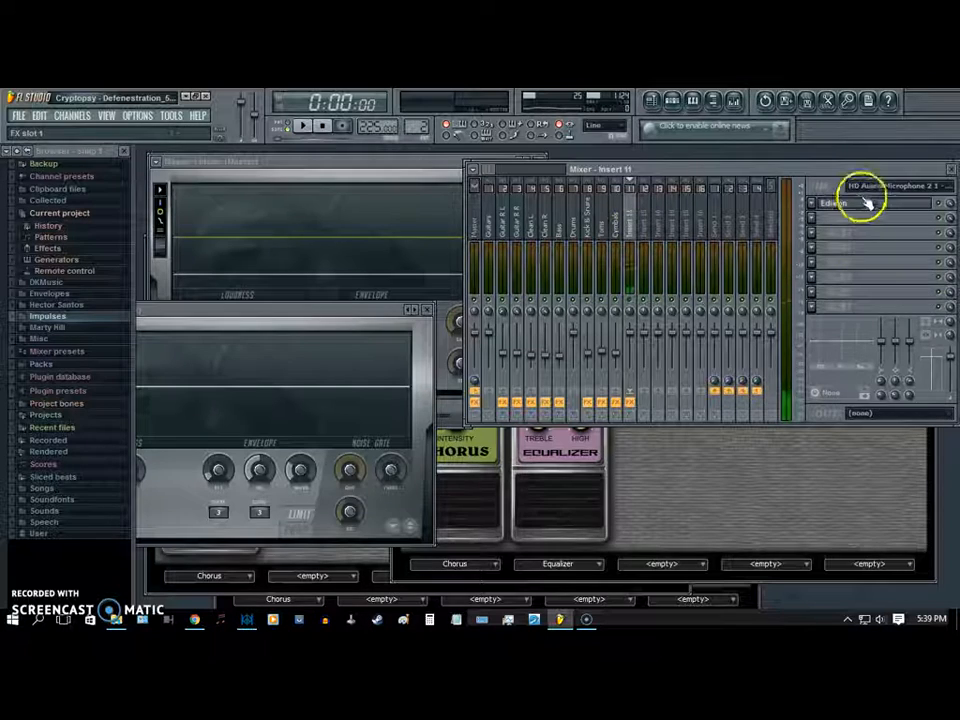
left_click(425, 410)
left_click(405, 411)
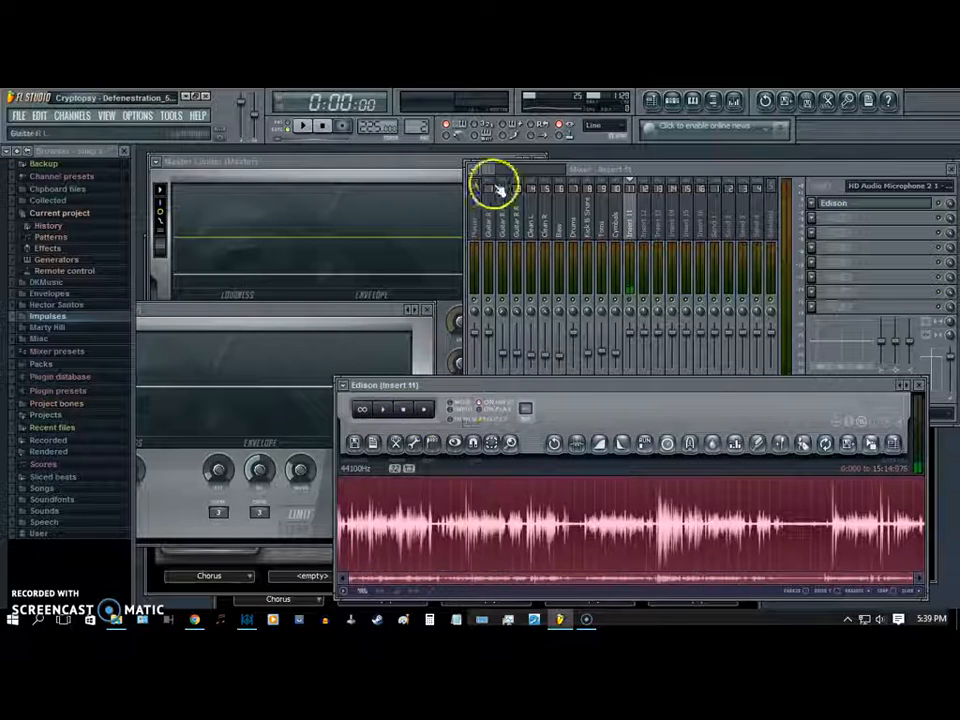